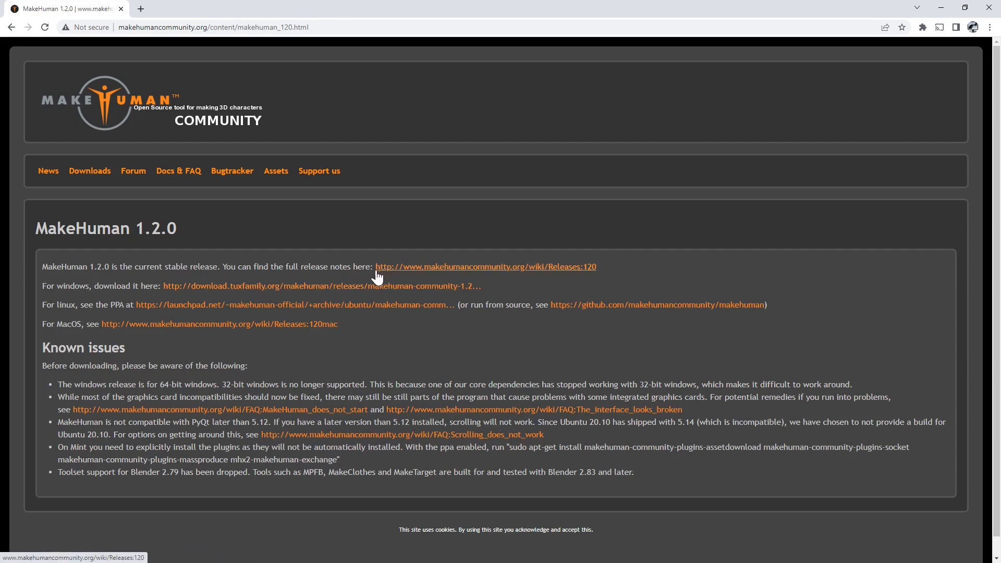
- Download the Windows release of MakeHuman 1.2.0 and copy the whole contents of its zip into the temp folder on drive D
click(302, 286)
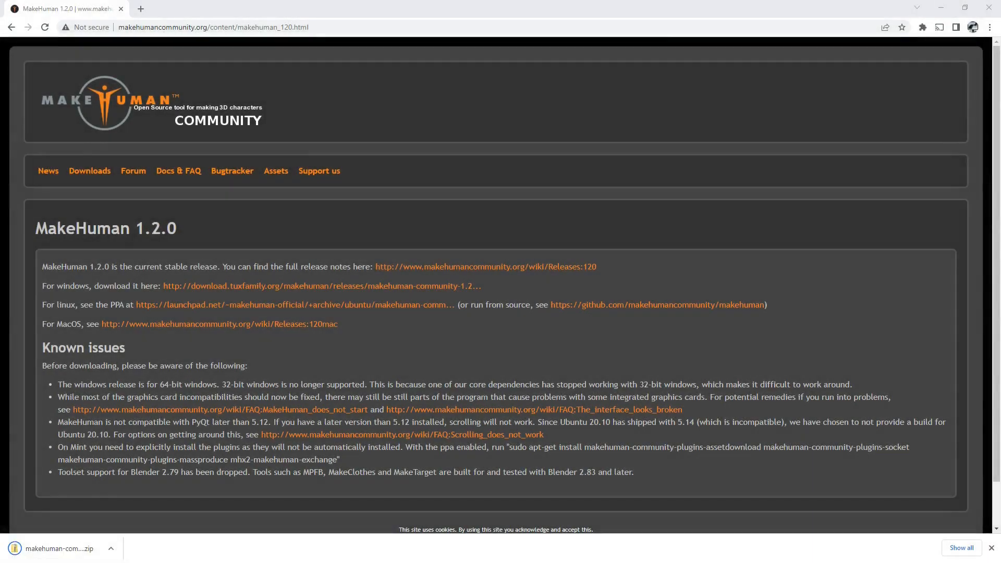
click(44, 553)
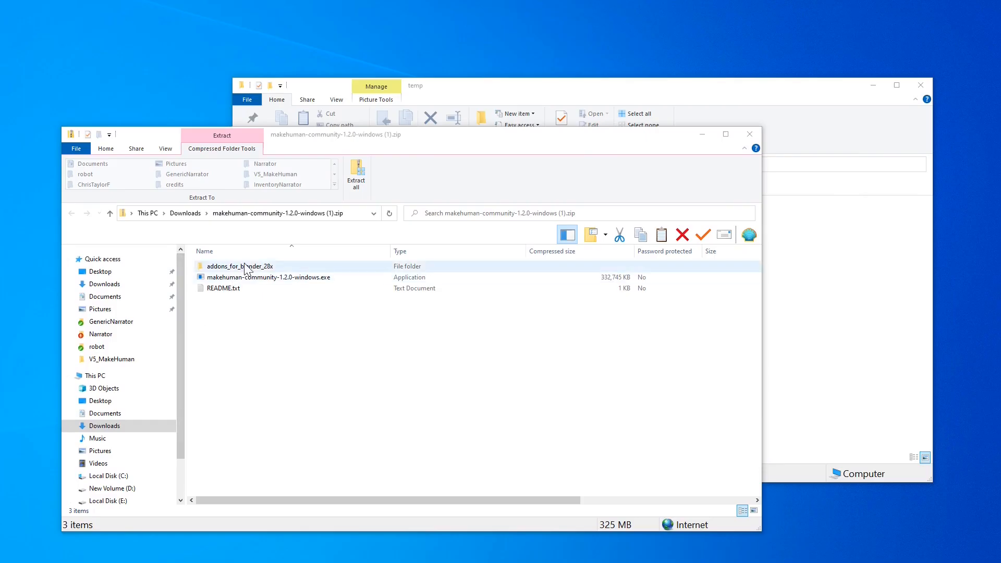
shift+click(234, 288)
drag(234, 289, 847, 316)
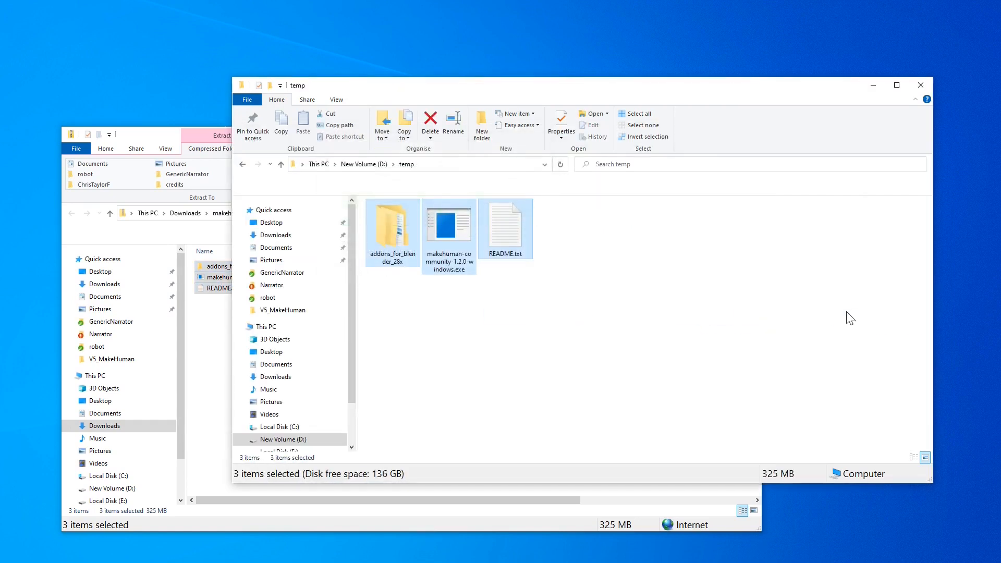
click(145, 133)
click(701, 134)
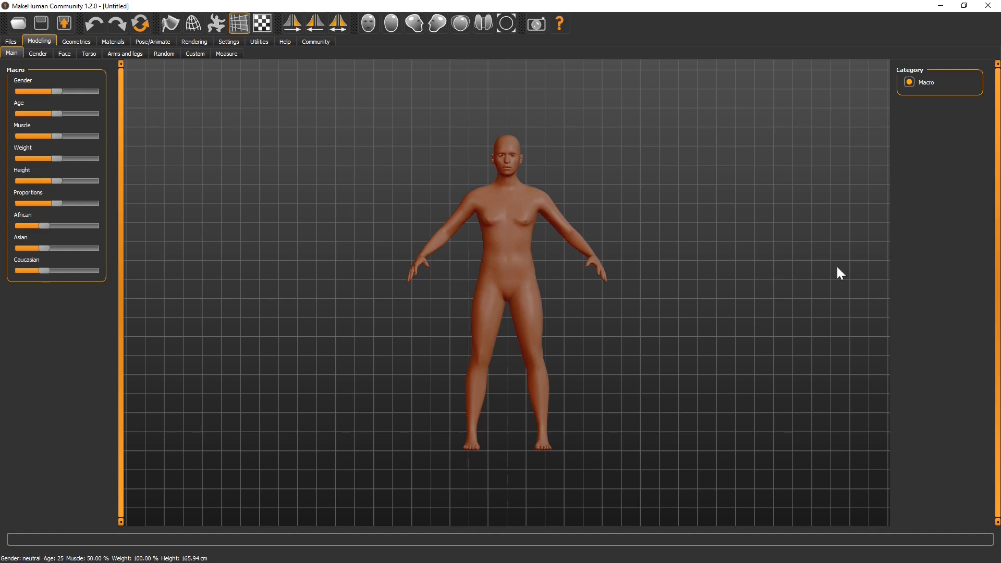
- Dress the figure in the Pants harem clothing item
click(70, 41)
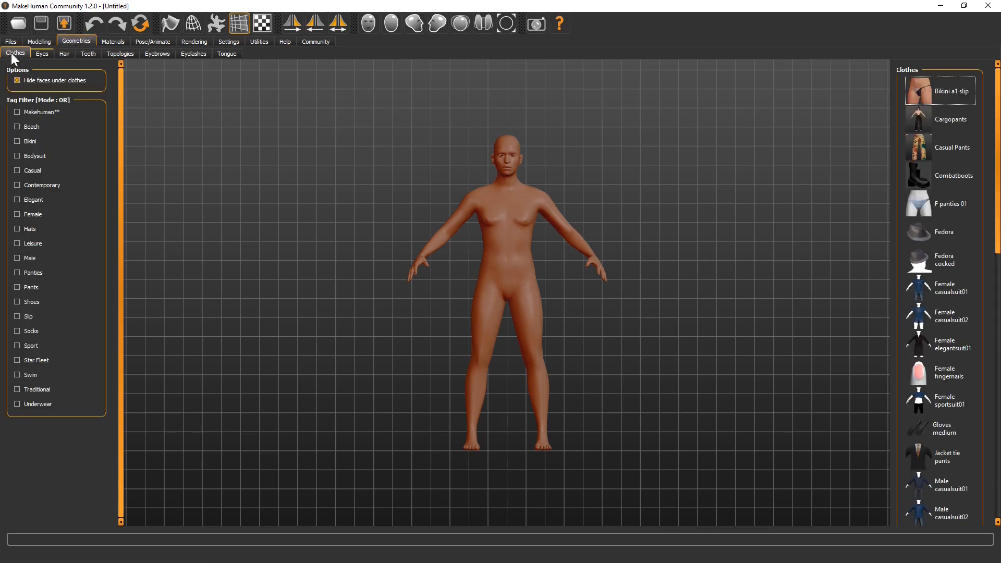
scroll(990, 264, down, 10)
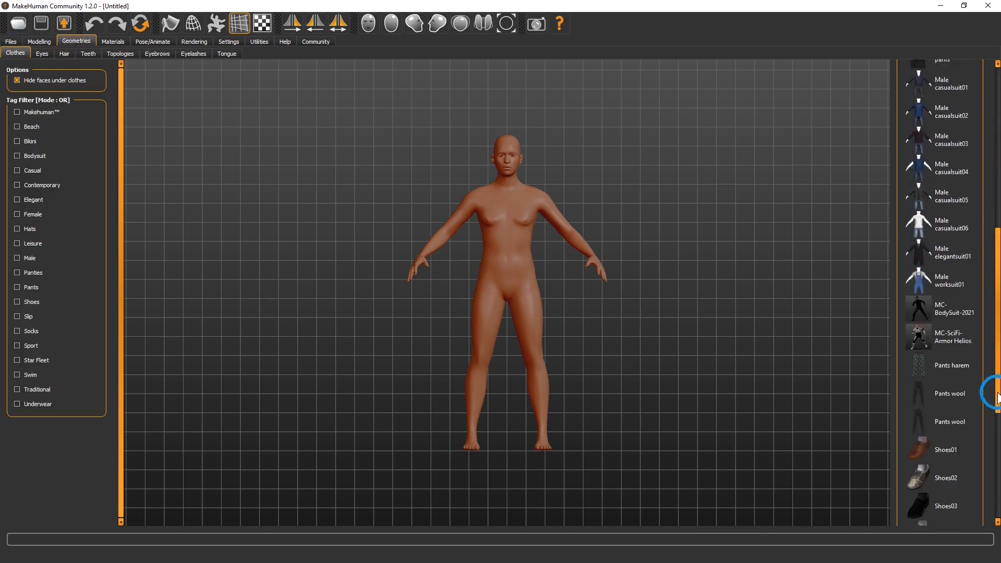
click(951, 197)
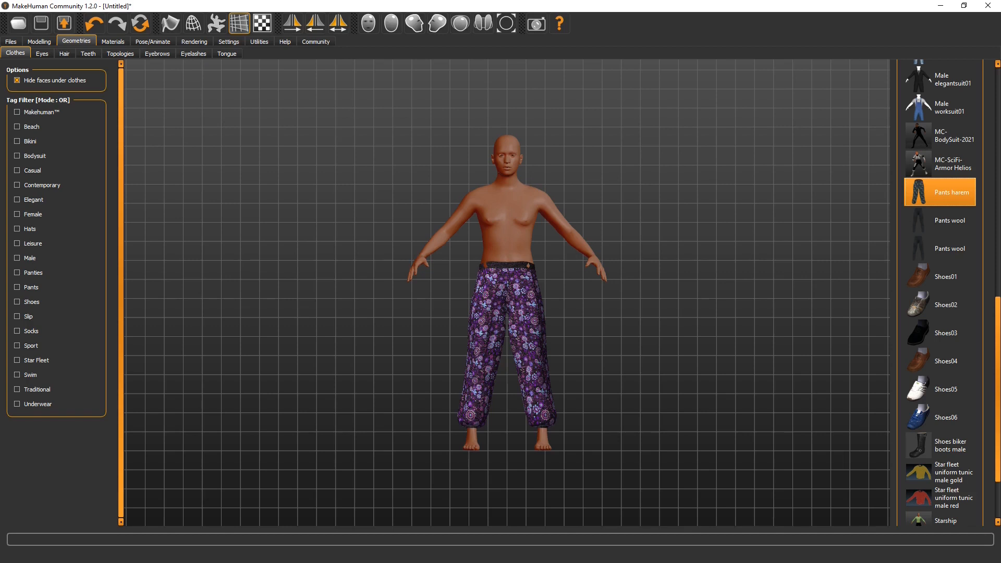
- Give the character the Unity rig preset and put it in the Tpose pose
click(152, 40)
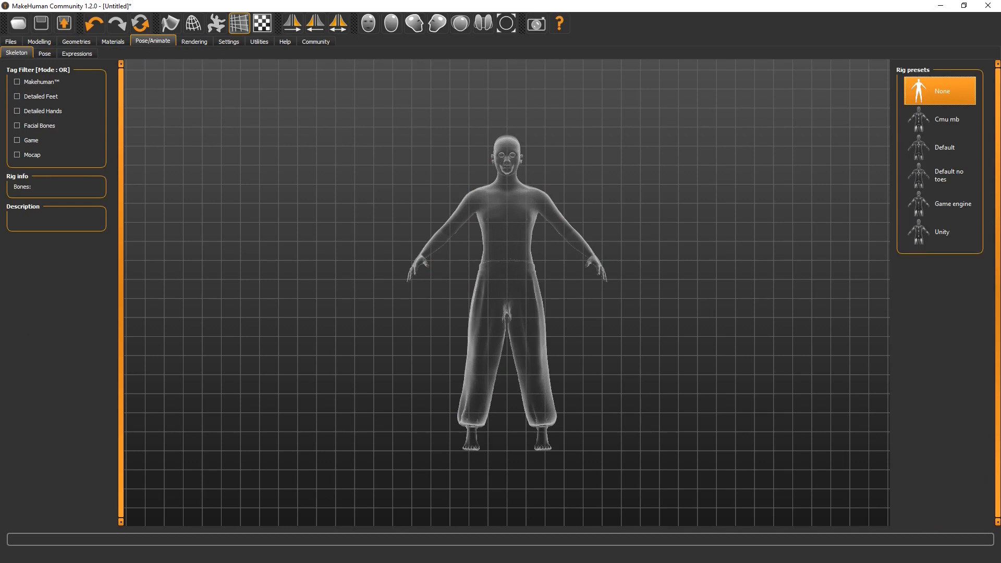
click(930, 235)
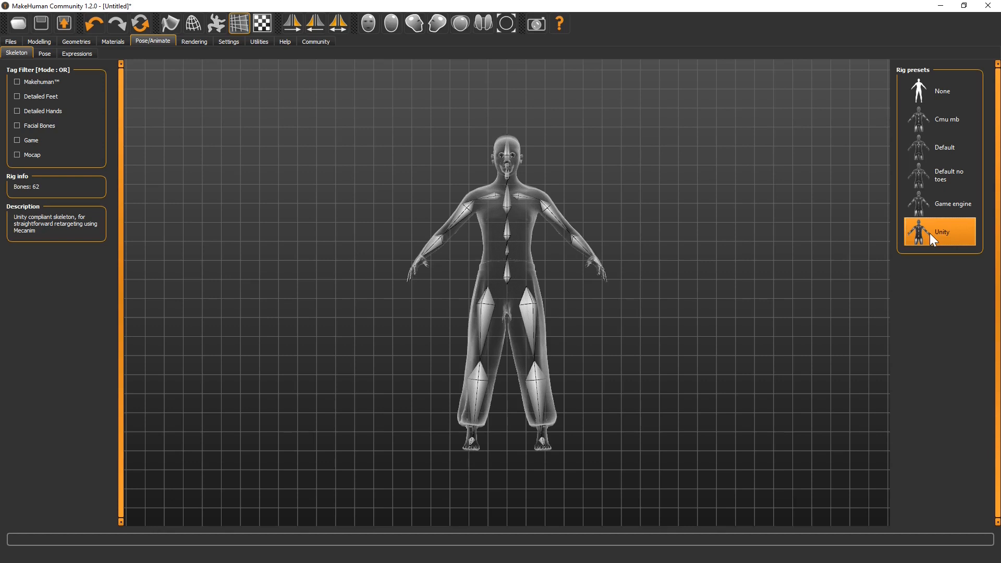
click(45, 54)
drag(996, 368, 996, 433)
click(921, 500)
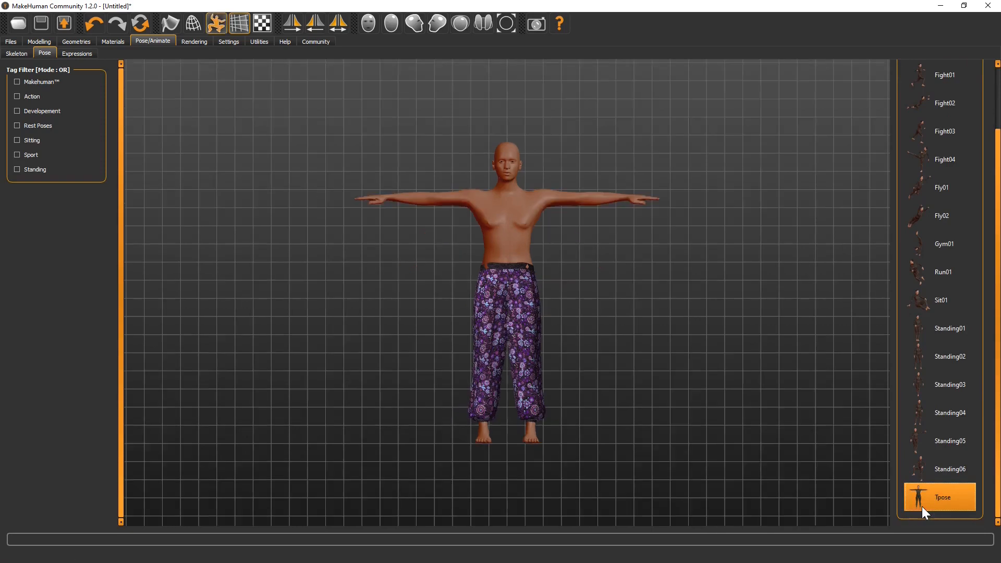
- Switch the character's eyes to Low-poly and add the Teeth base geometry
click(74, 40)
click(37, 53)
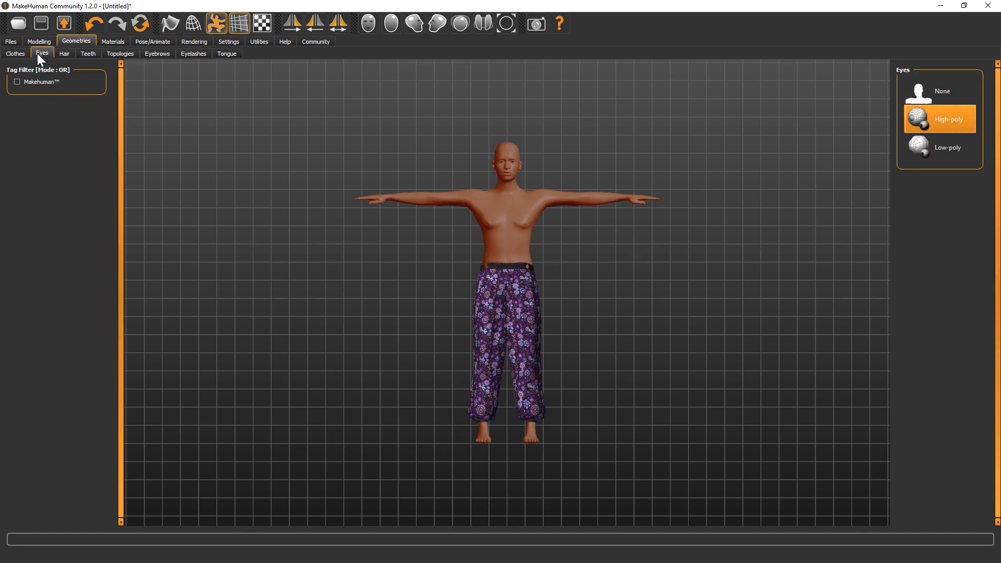
click(929, 146)
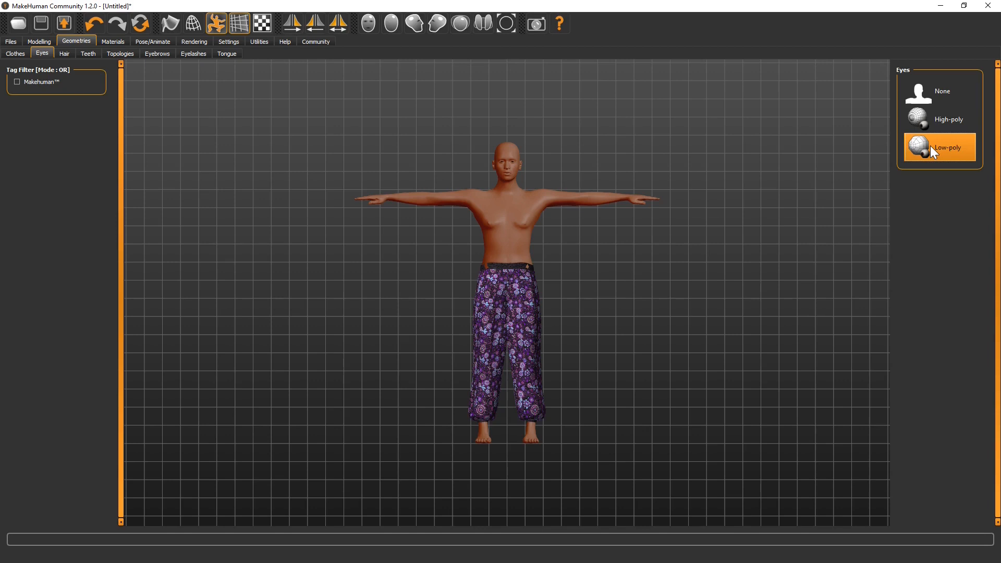
click(88, 53)
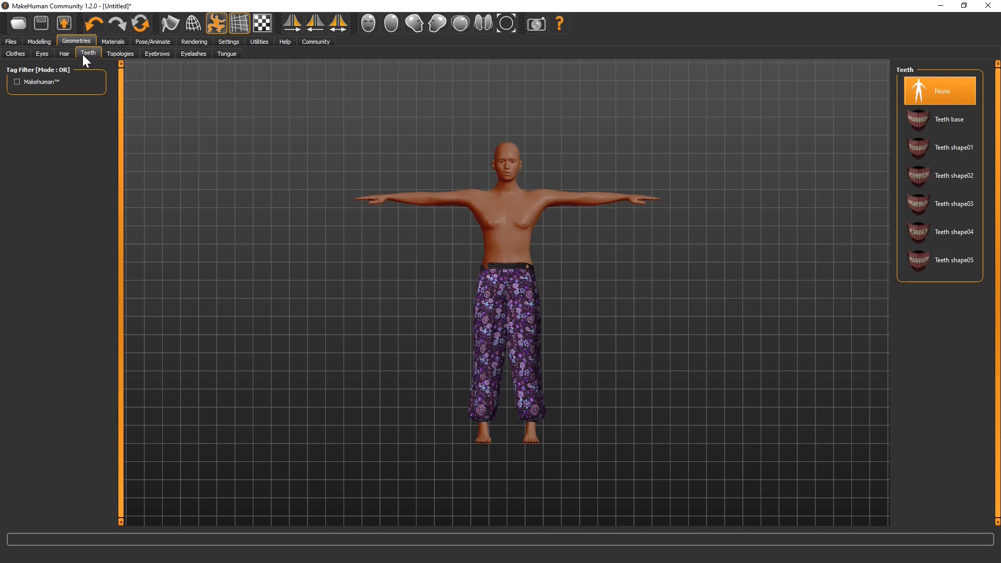
click(923, 125)
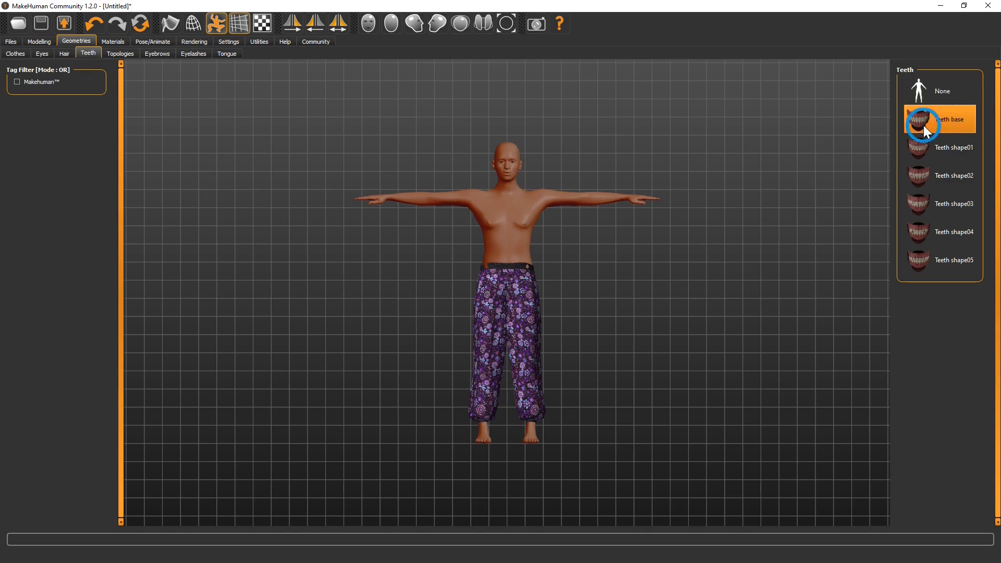
- Try the Female1605, Female generic and Female muscle 13442 body topologies, and settle on Female generic
click(118, 54)
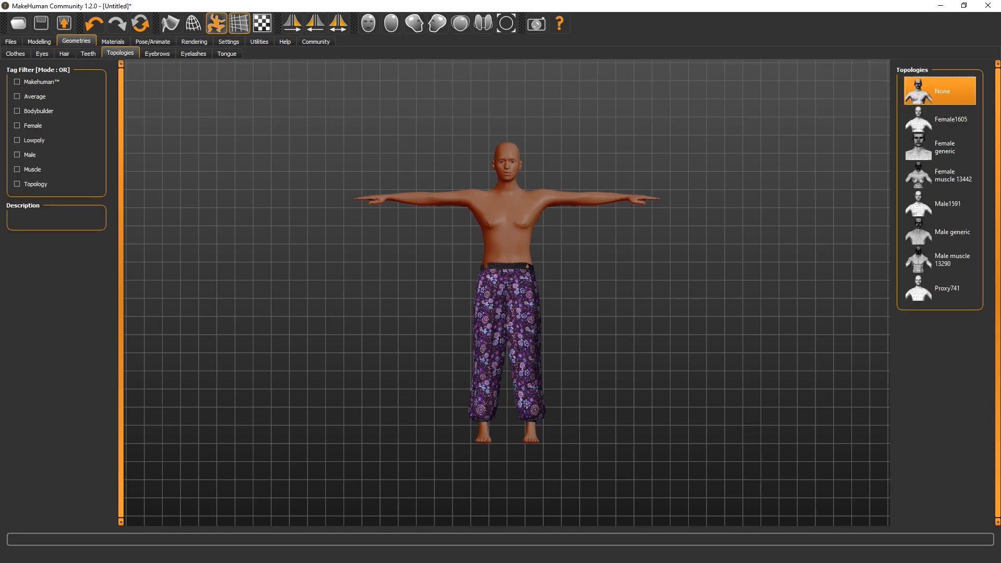
click(949, 127)
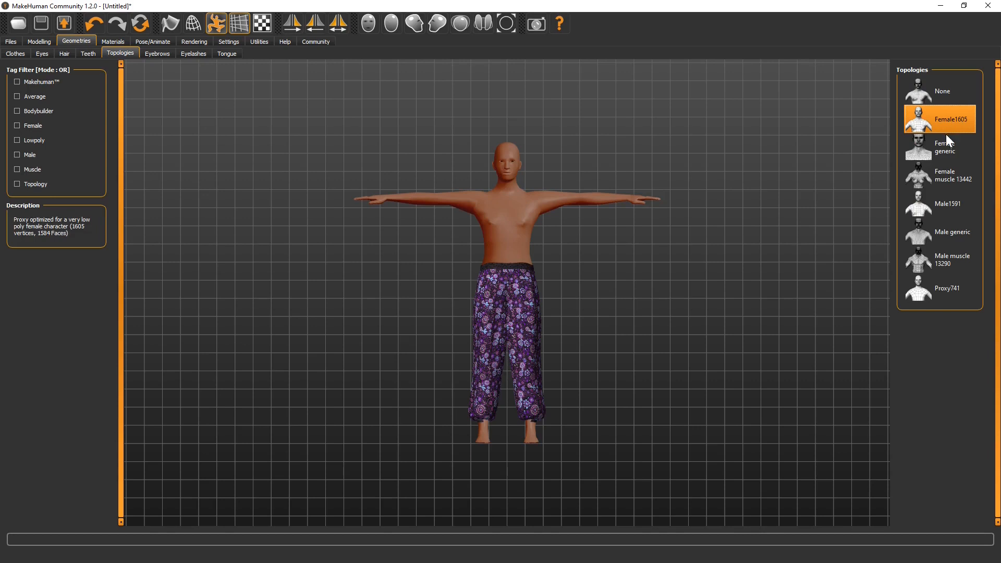
click(942, 146)
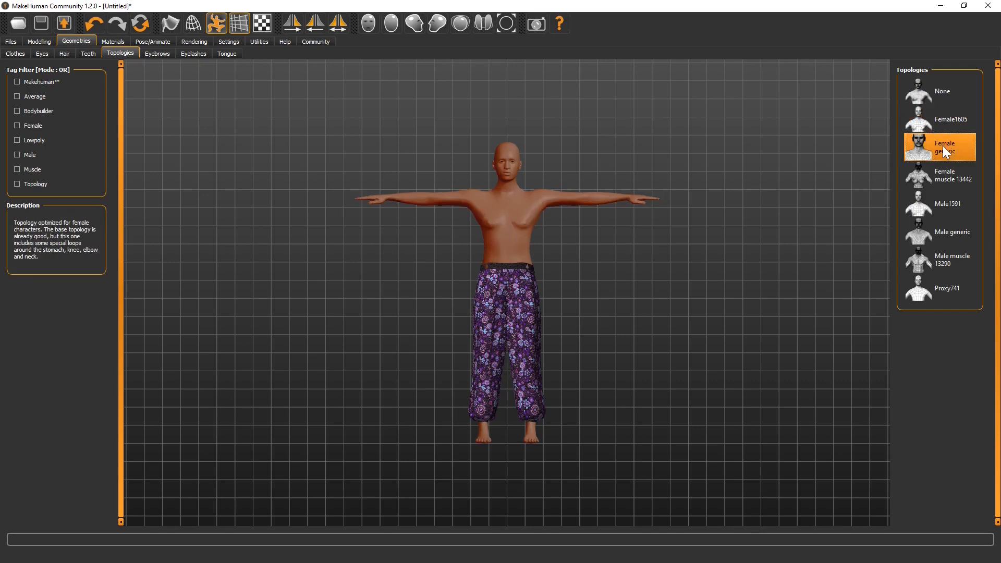
click(944, 176)
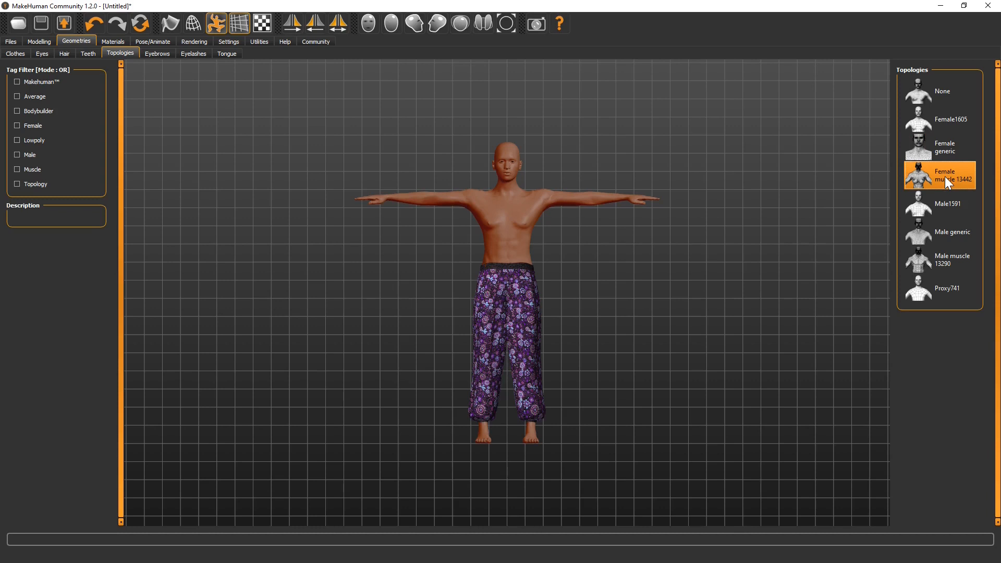
click(948, 145)
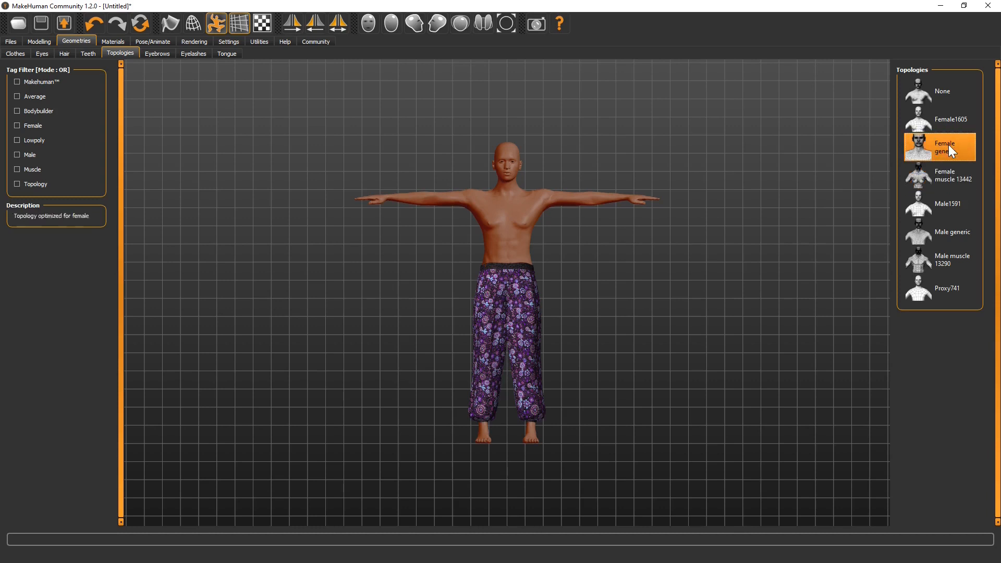
- Set the eye material to Grey and the skin material to Young caucasian female2
click(108, 42)
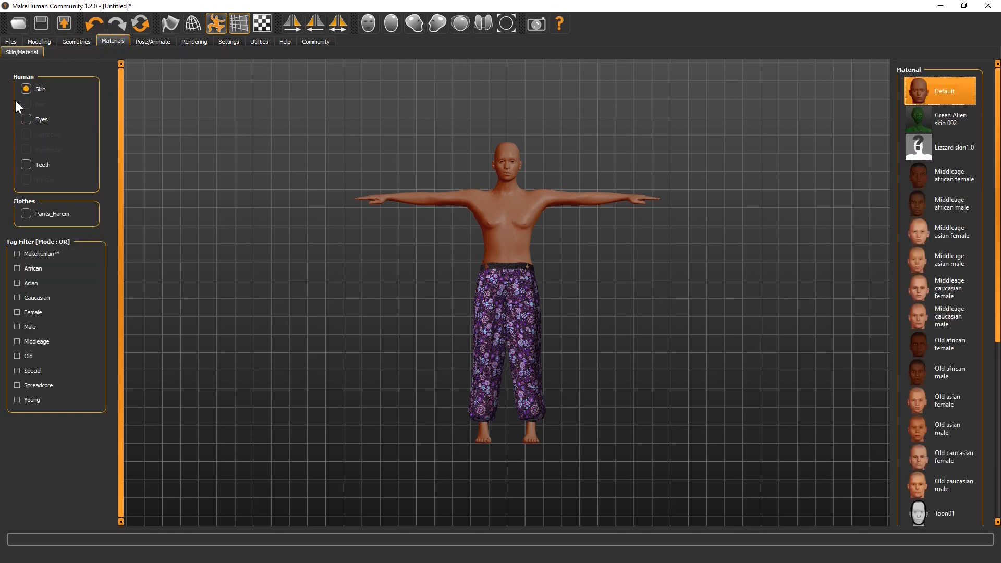
click(26, 119)
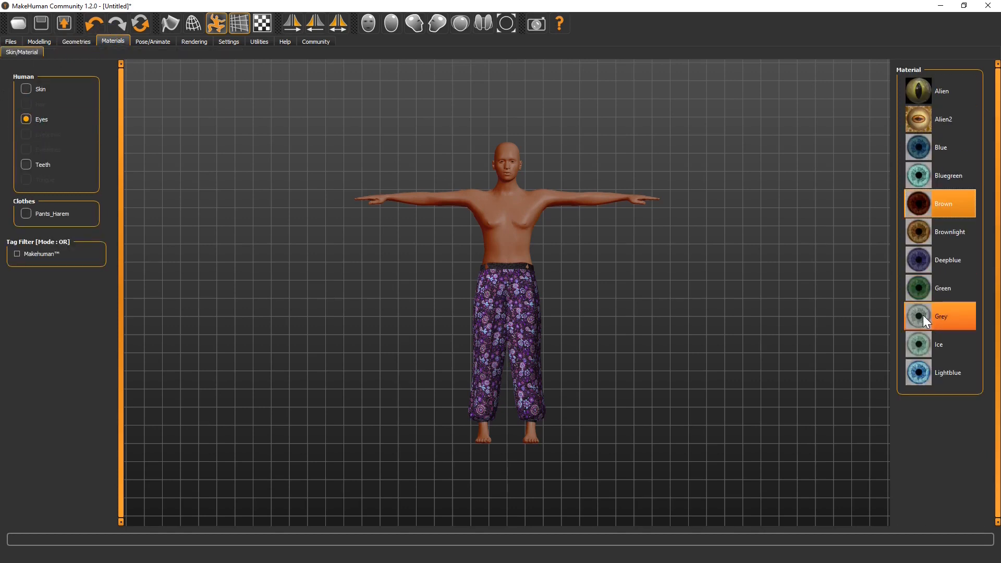
click(922, 314)
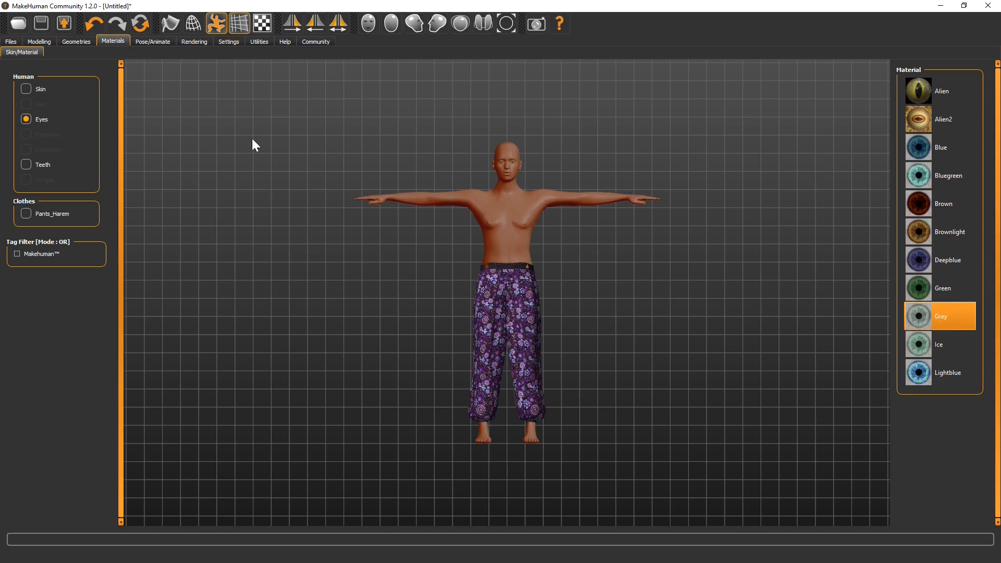
click(33, 90)
click(996, 399)
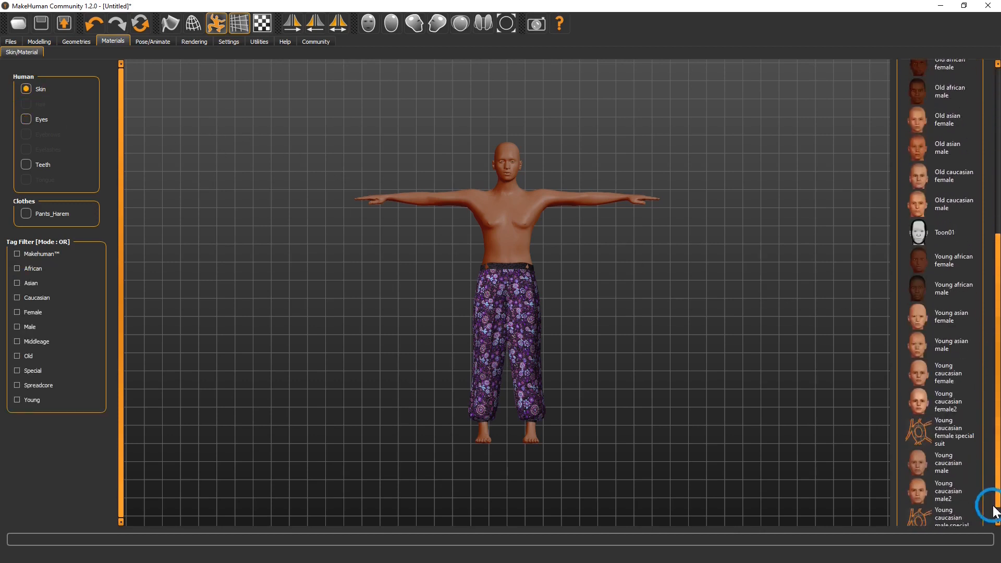
click(955, 406)
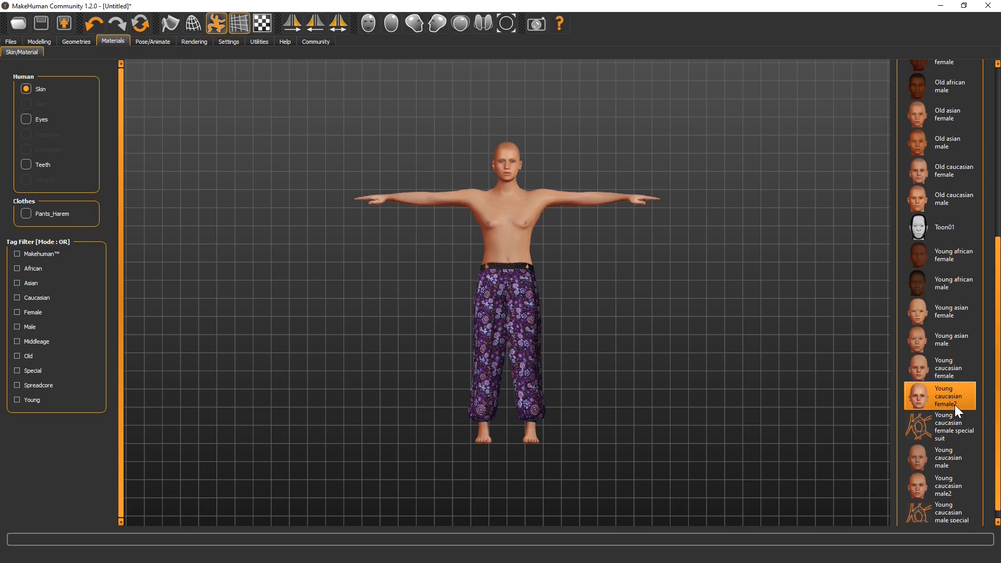
- Shape the body as fully Caucasian, about 68% female, muscle about 60%, weight about 80% and height about 180 cm
click(32, 43)
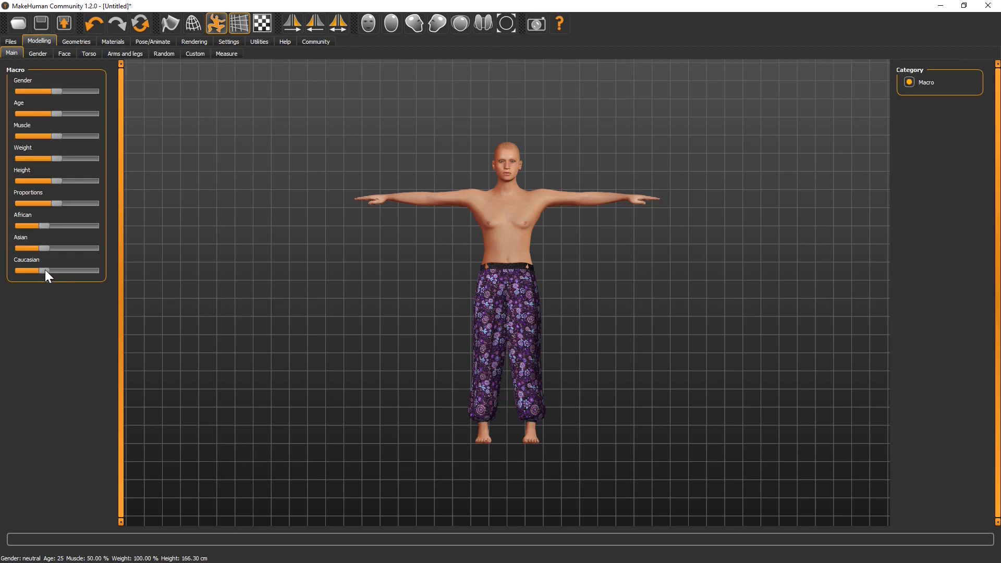
drag(49, 270, 157, 277)
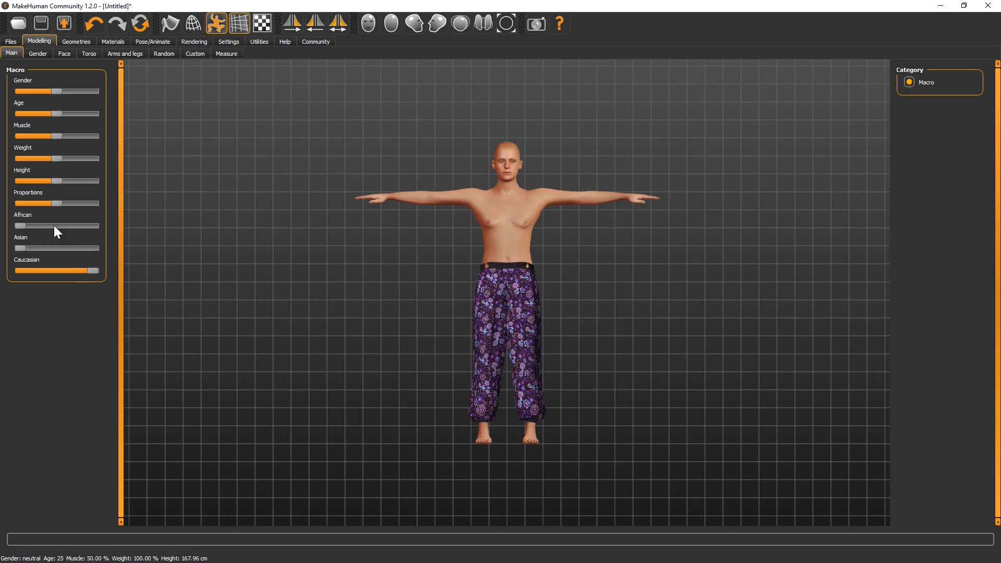
drag(55, 93, 43, 94)
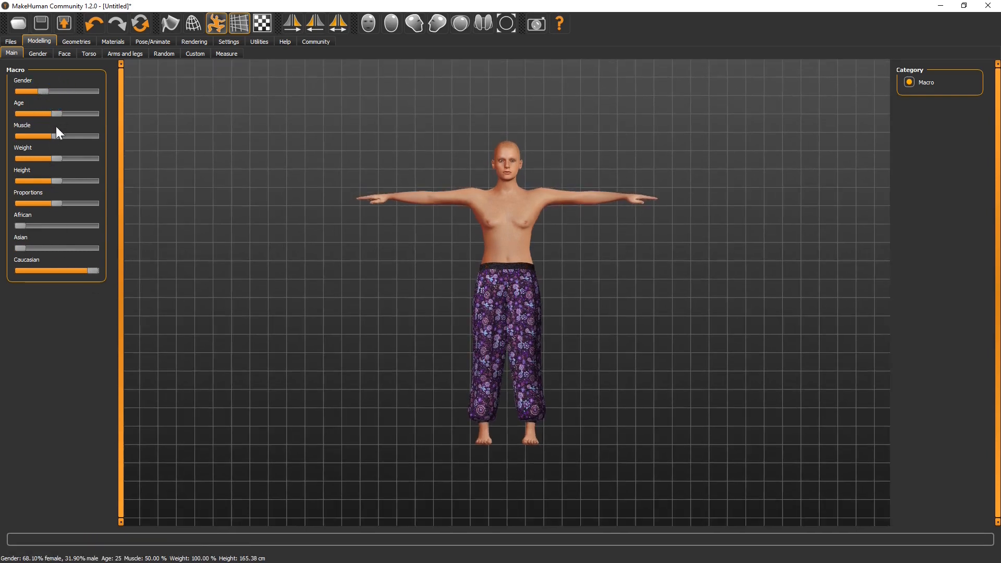
drag(58, 136, 42, 160)
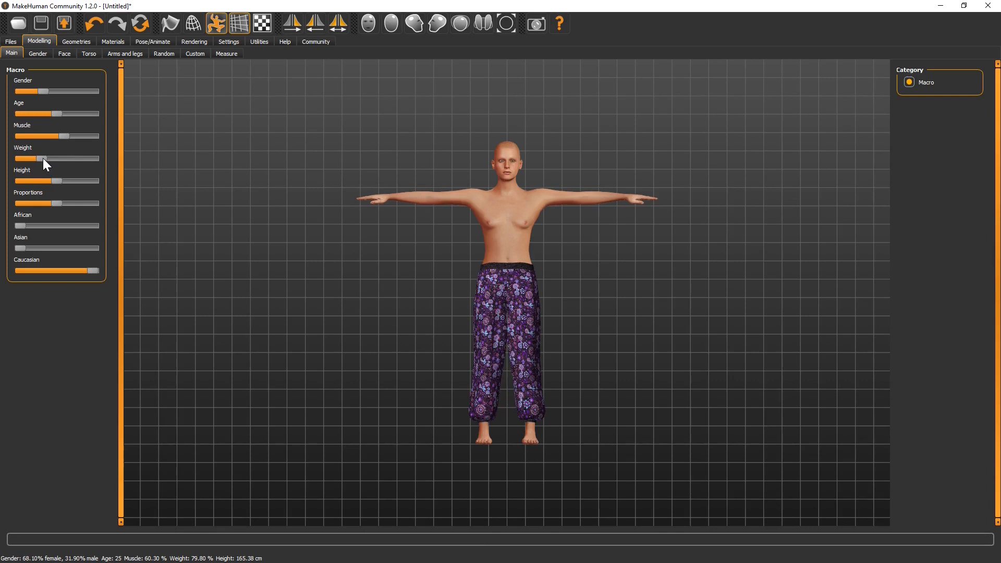
drag(54, 180, 63, 180)
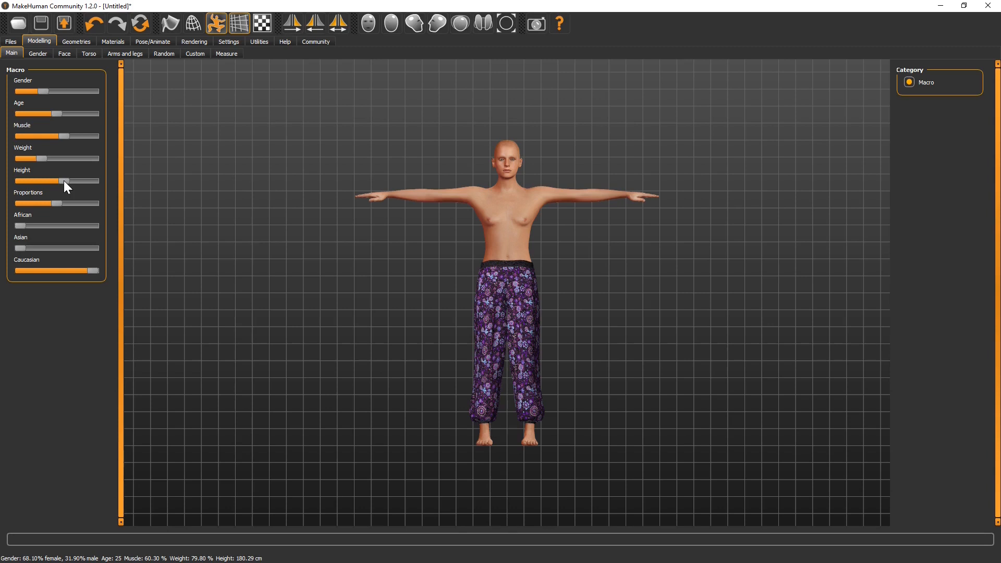
- Review the modelling options for gender, face, torso, arms and legs, randomization and custom targets
click(41, 54)
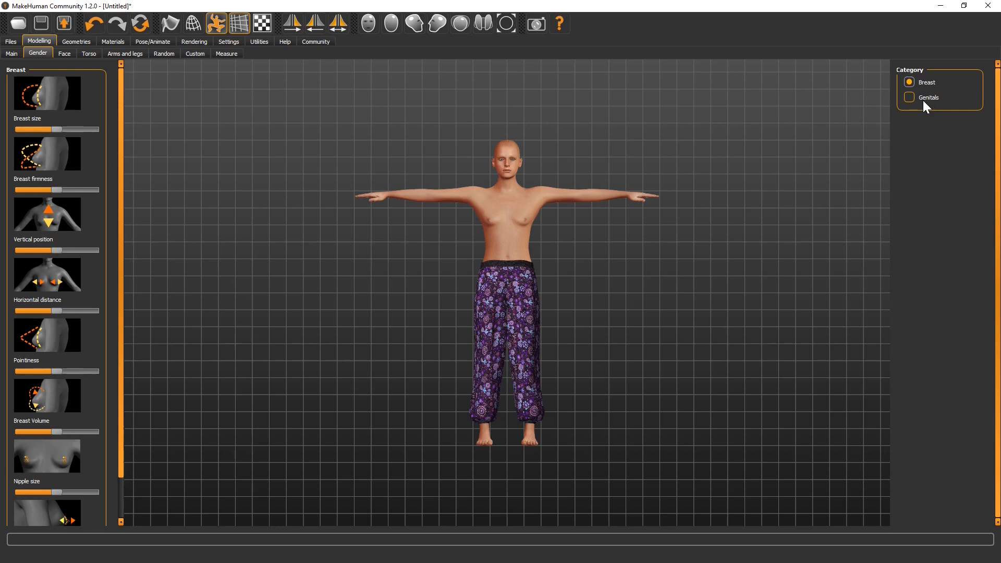
click(65, 54)
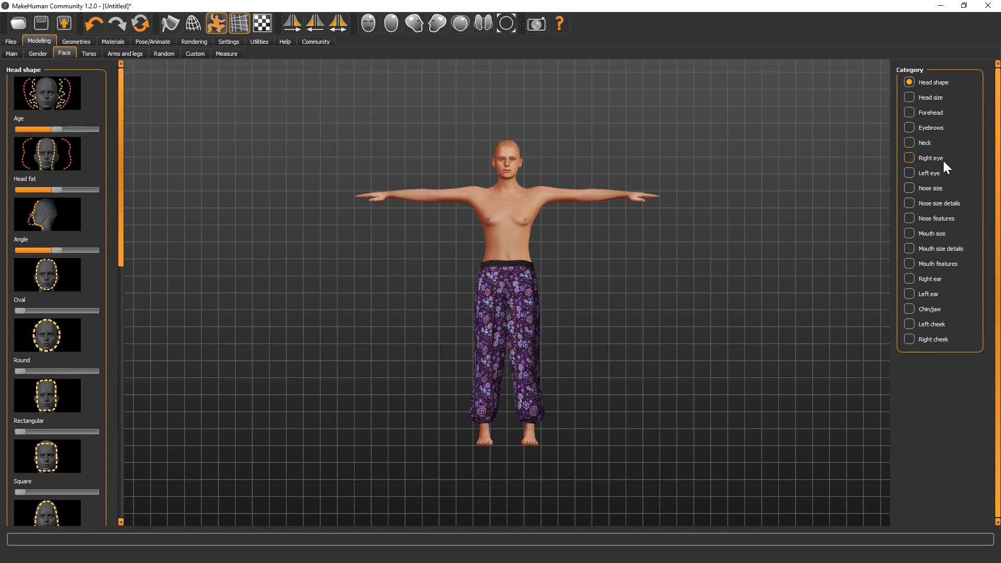
click(90, 53)
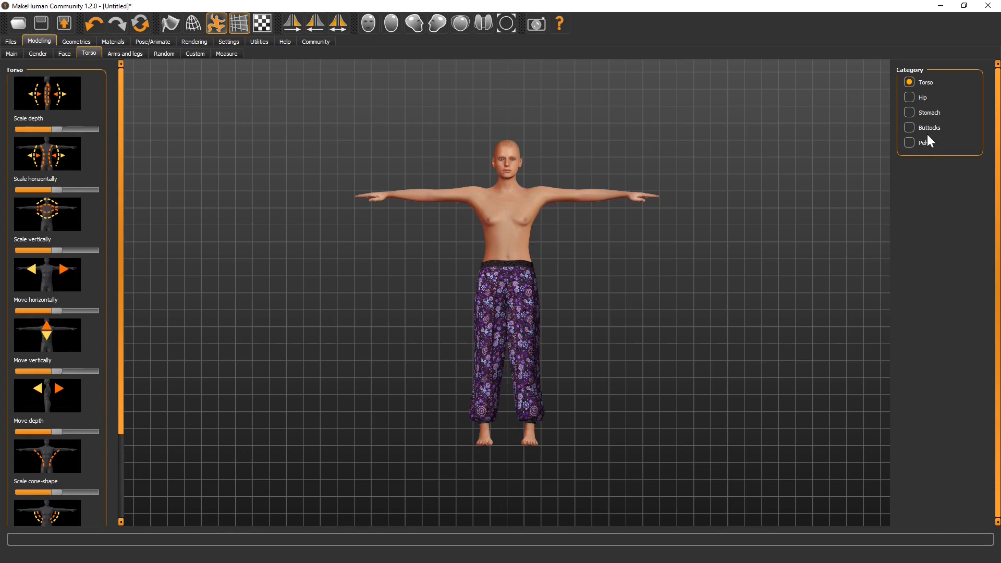
click(120, 56)
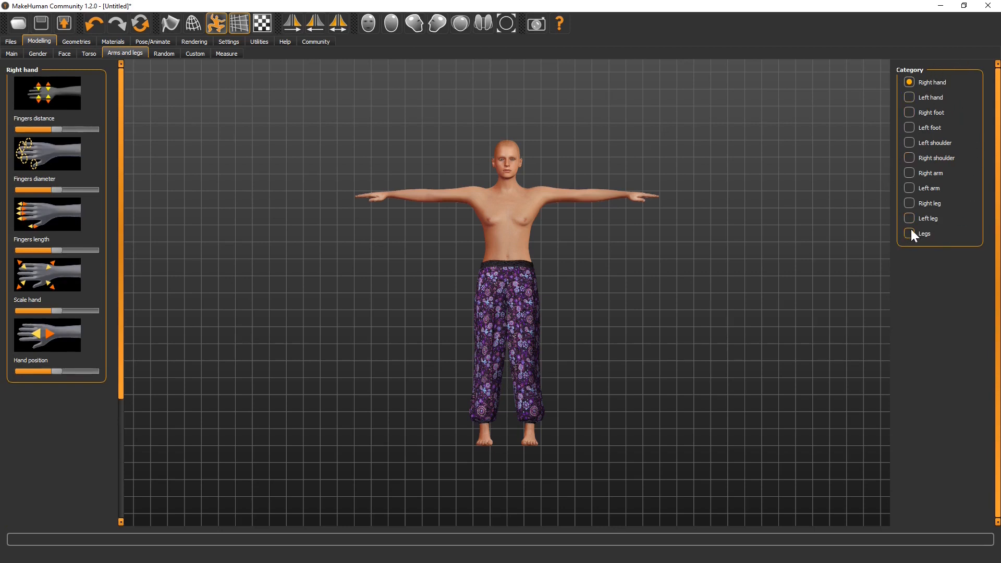
click(169, 55)
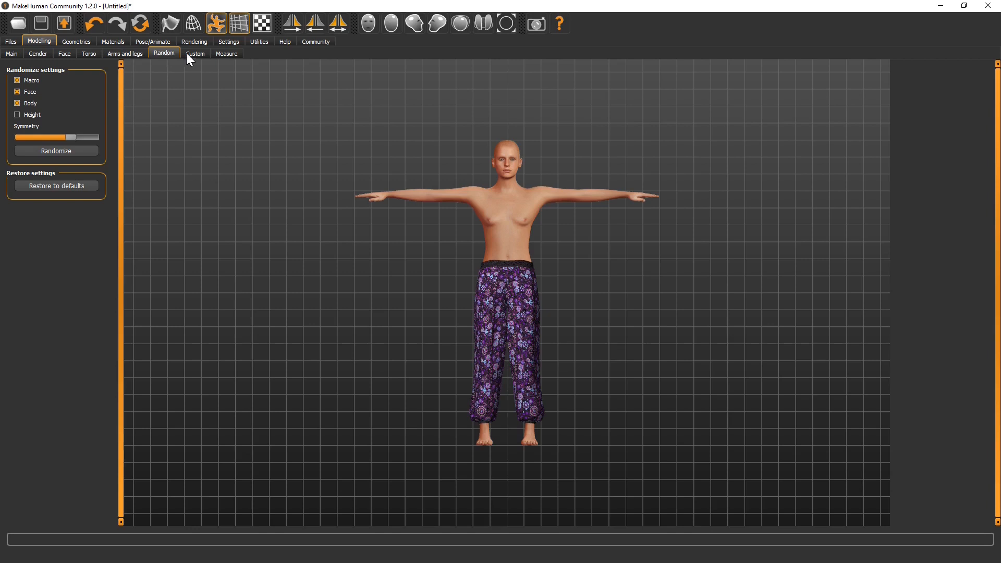
click(190, 55)
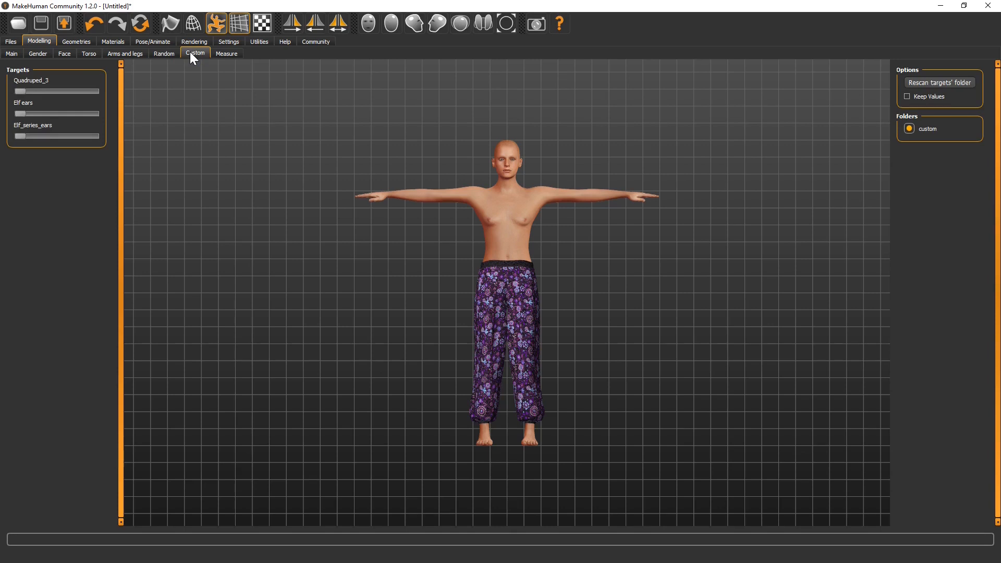
- Review the body measurement options, the available hair geometries and the Curled Under Bob with Bangs hairstyle in the community clothes gallery
click(230, 54)
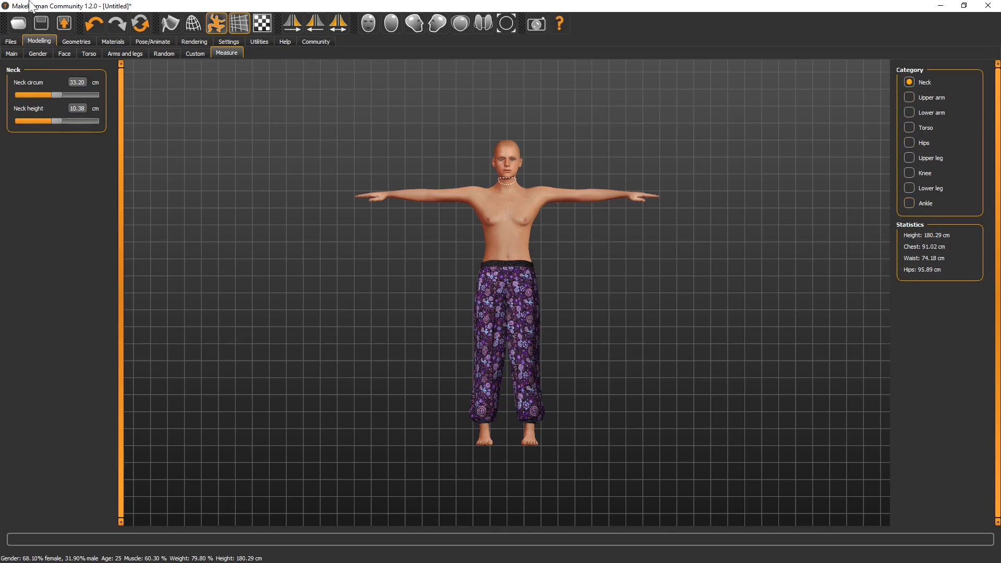
click(70, 42)
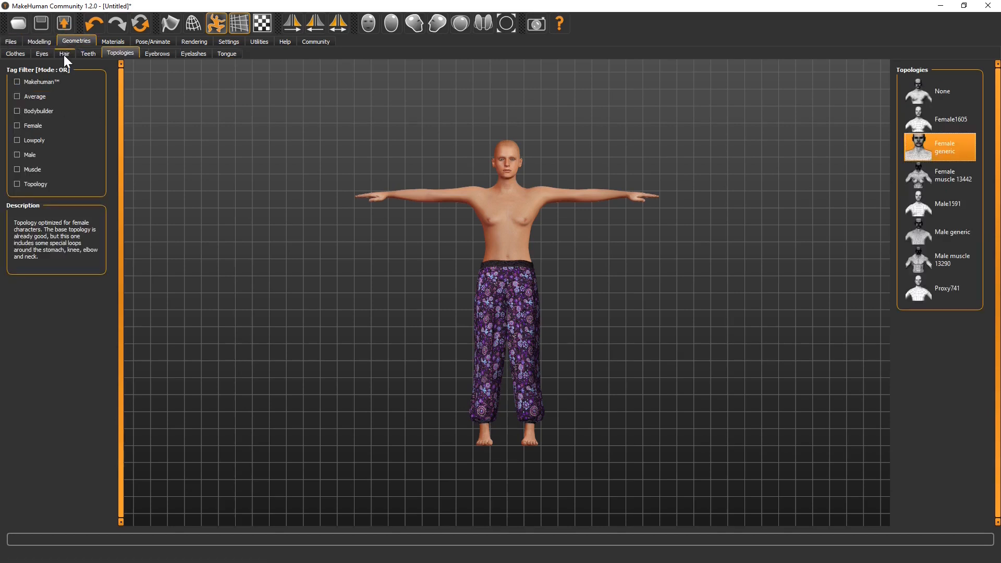
click(65, 56)
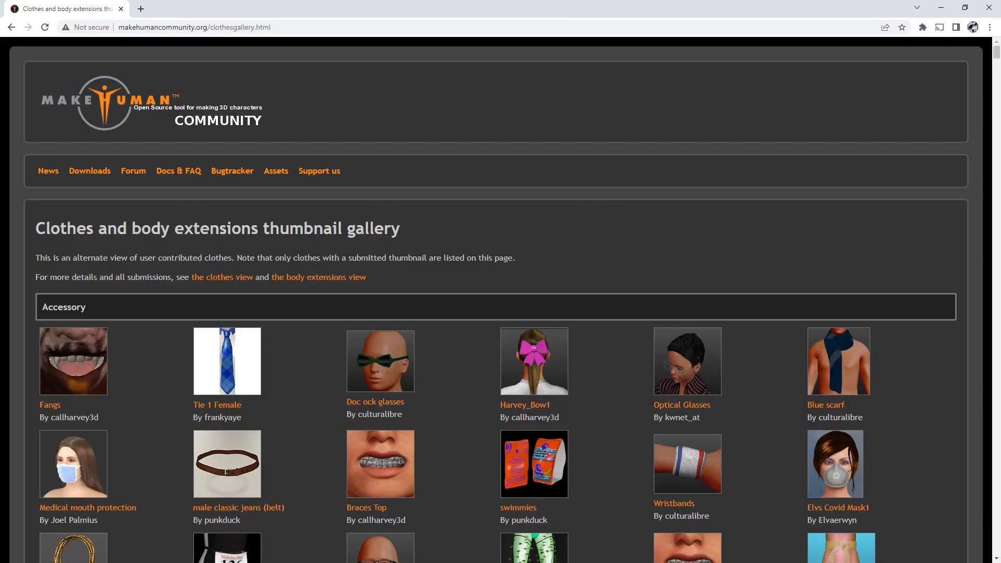
scroll(886, 292, down, 20)
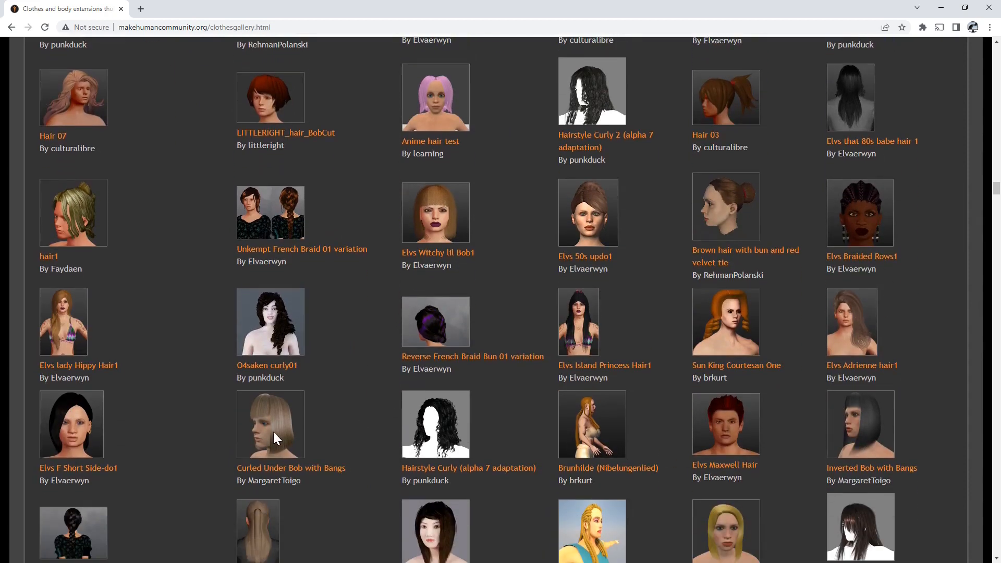
click(252, 469)
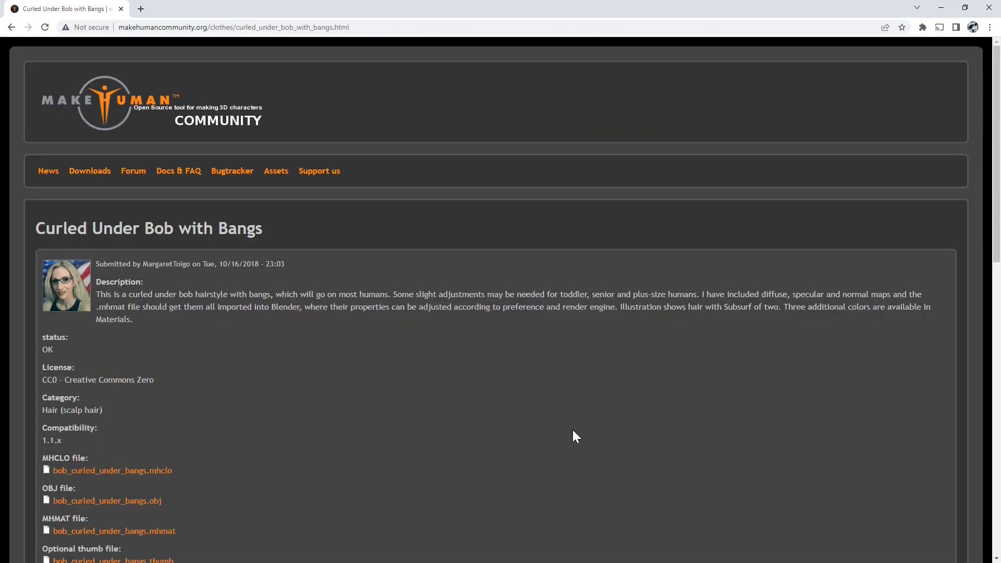
scroll(574, 432, down, 12)
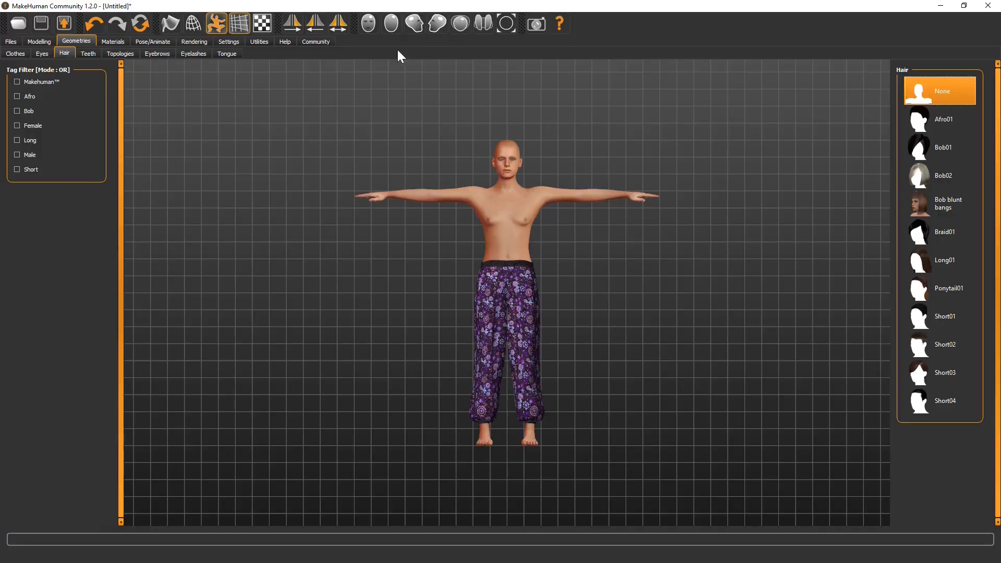
- List the downloadable community assets of type hair whose title contains "blunt"
click(311, 42)
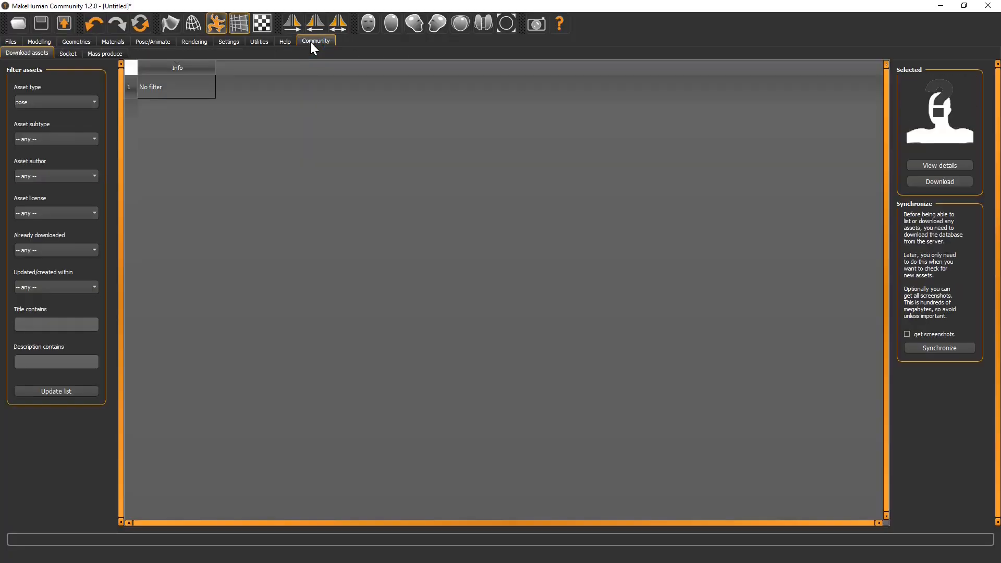
click(93, 101)
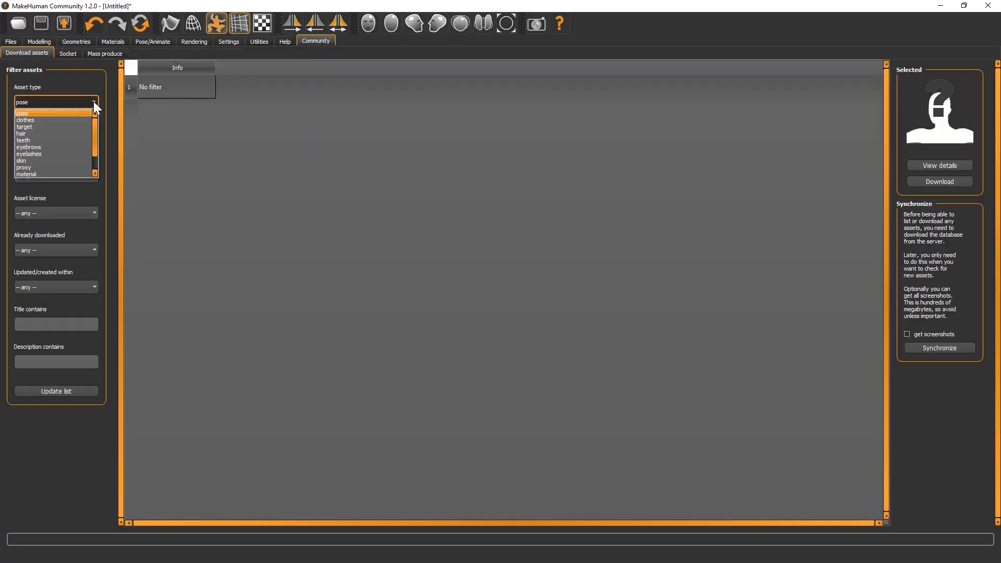
click(32, 134)
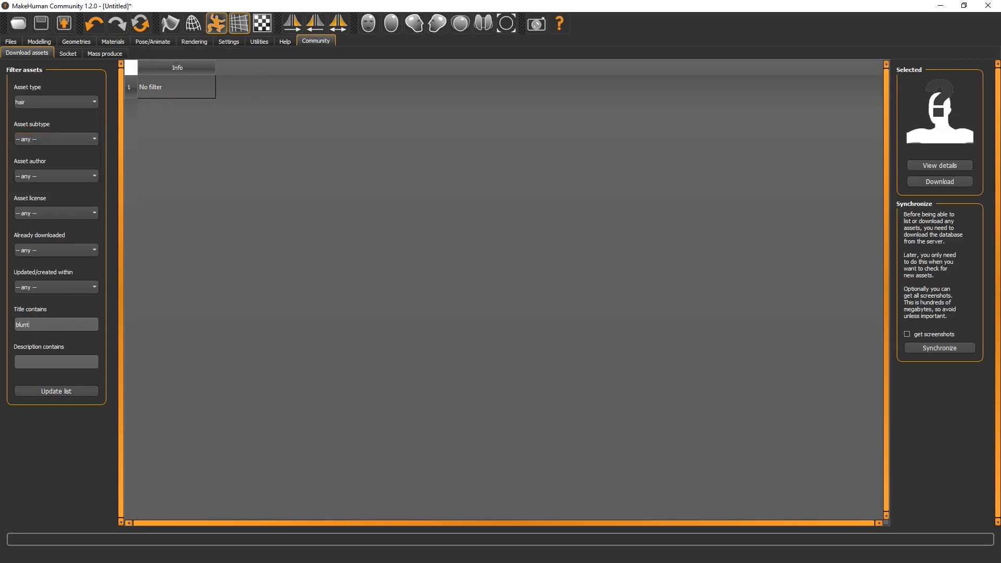
click(93, 391)
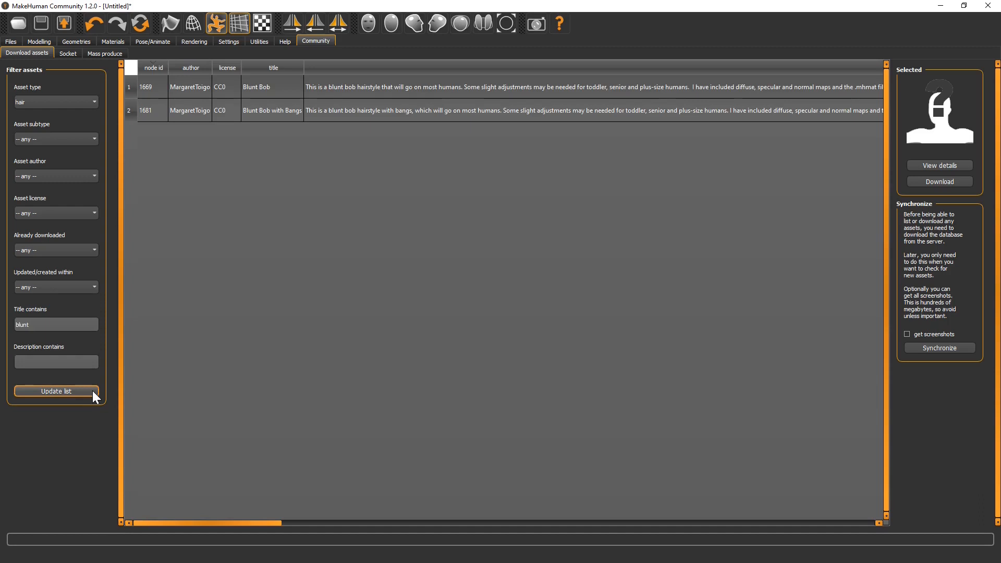
- Download the Blunt Bob with Bangs asset and give the character the Bob blunt bangs hair
click(176, 109)
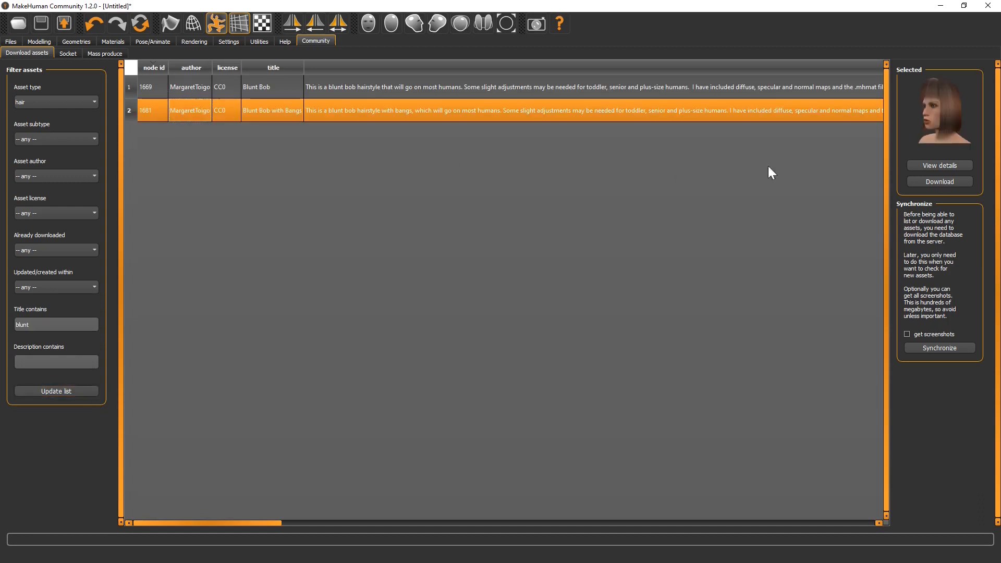
click(955, 183)
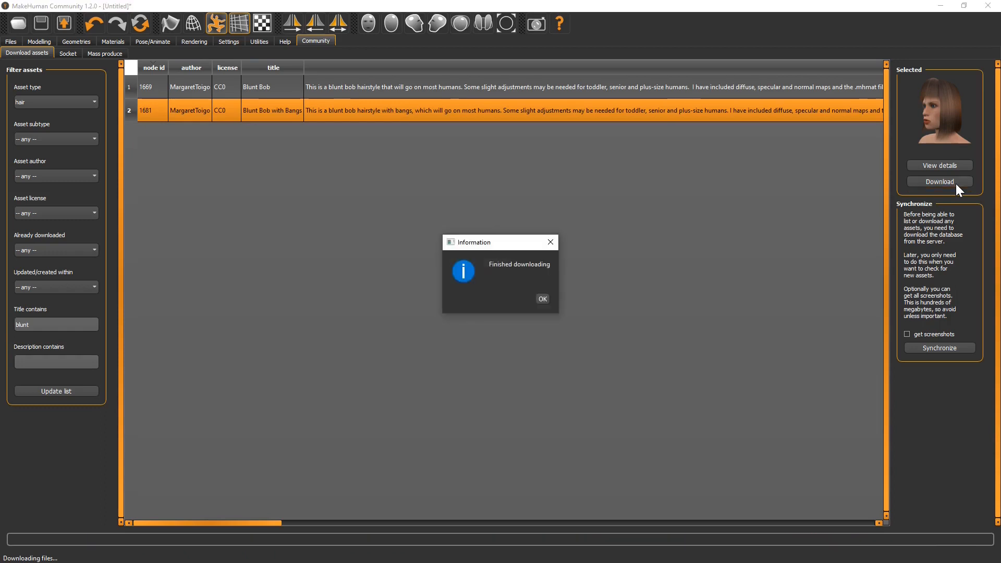
click(542, 300)
click(76, 41)
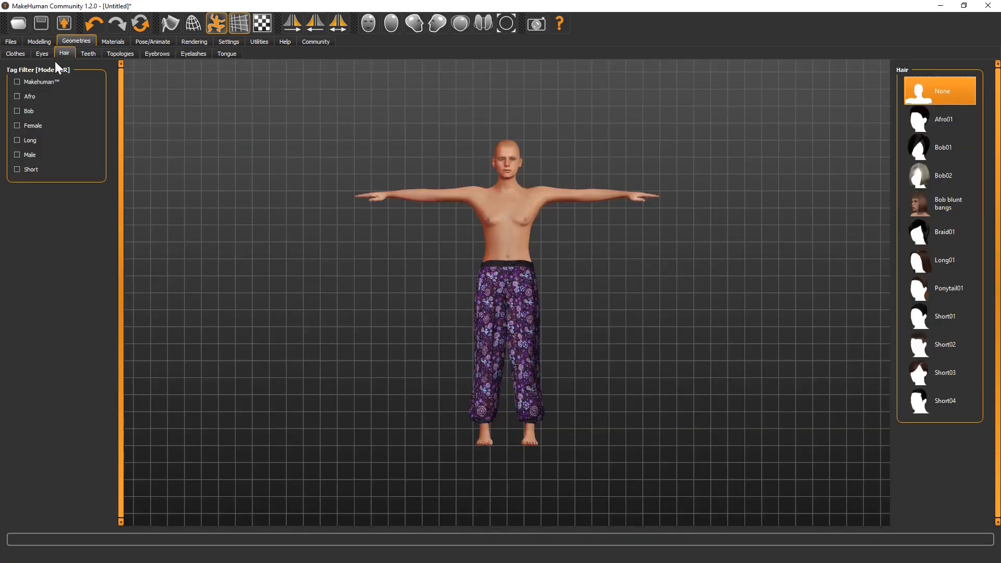
click(926, 205)
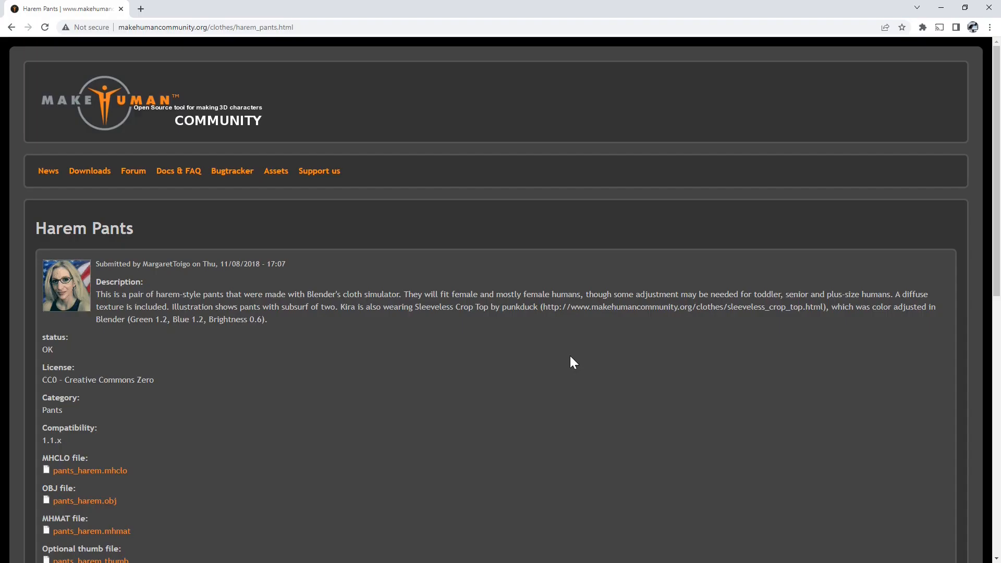
- Review the Harem Pants asset page and the recoloured HaremPants.png texture in GIMP
scroll(571, 356, down, 10)
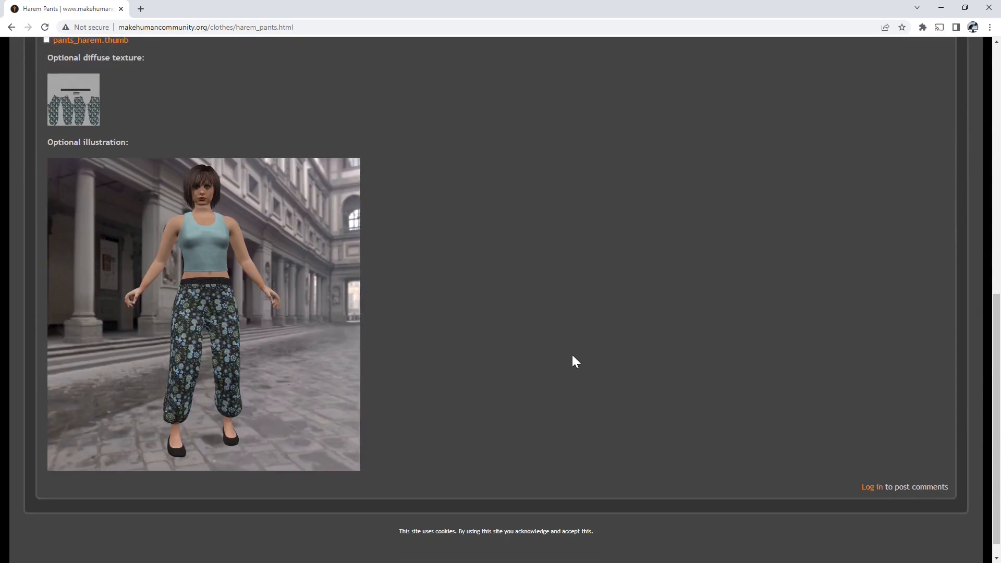
key(alt+Tab)
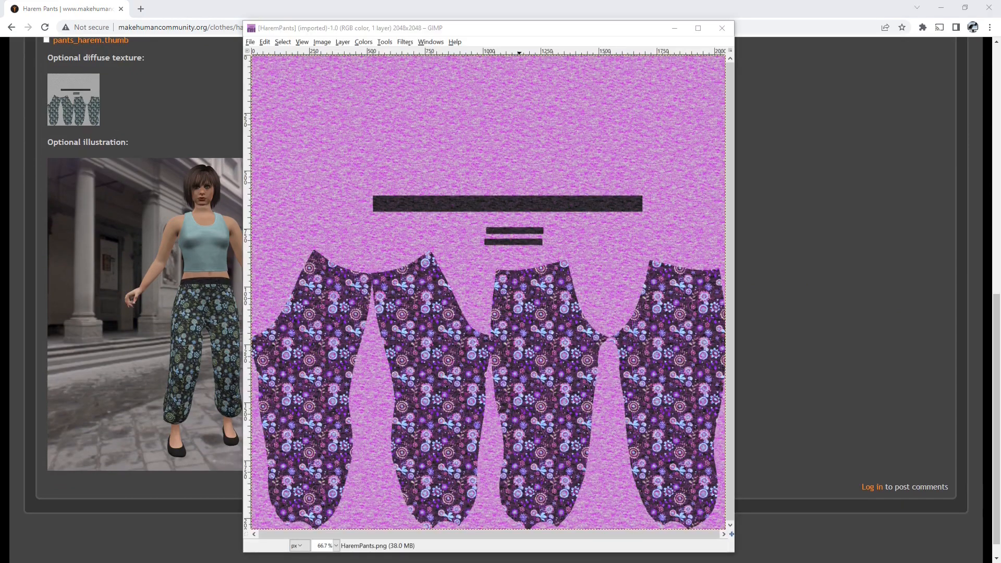
click(673, 30)
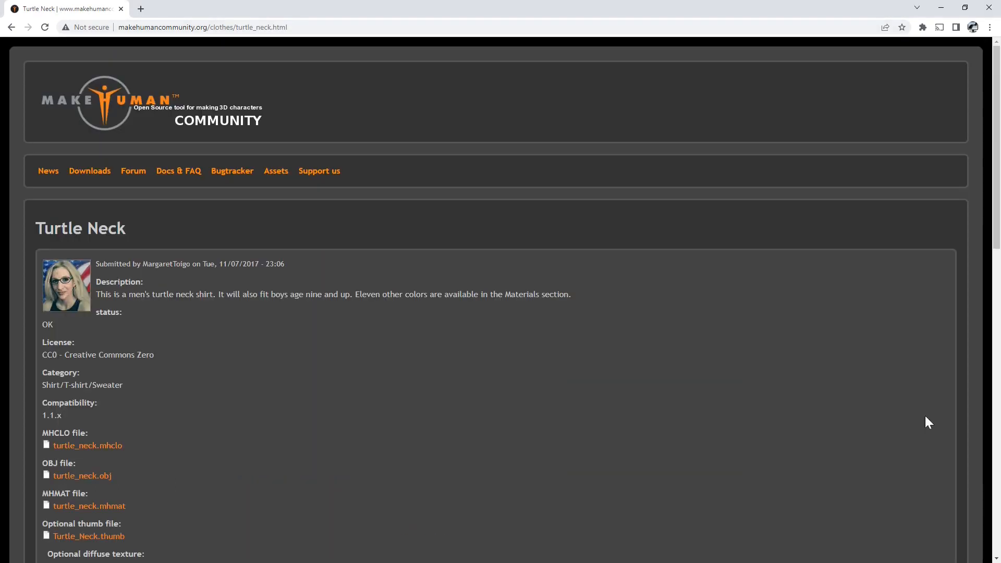
- Check the Turtle Neck asset page and dress the character in the Turtle neck
scroll(747, 374, down, 9)
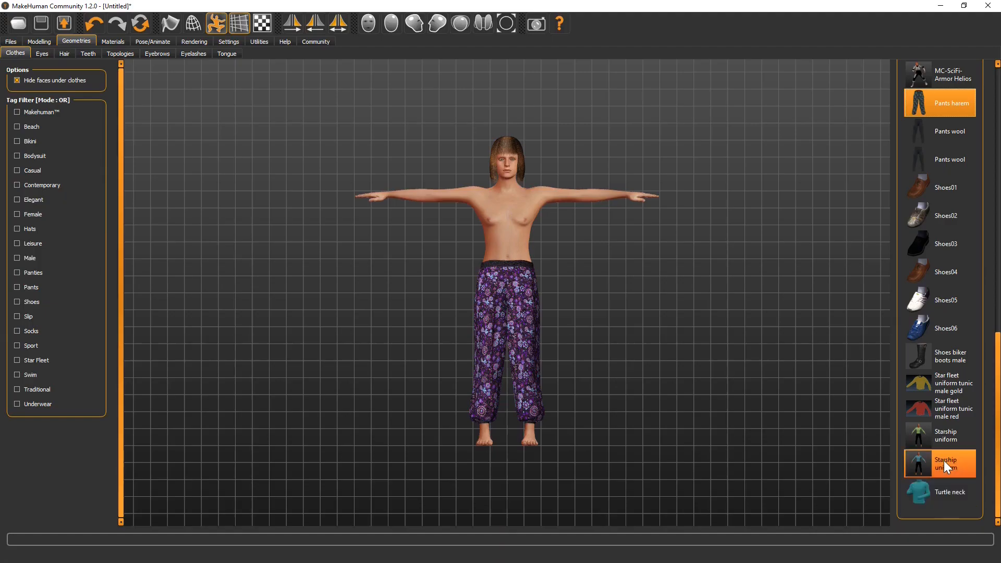
click(935, 497)
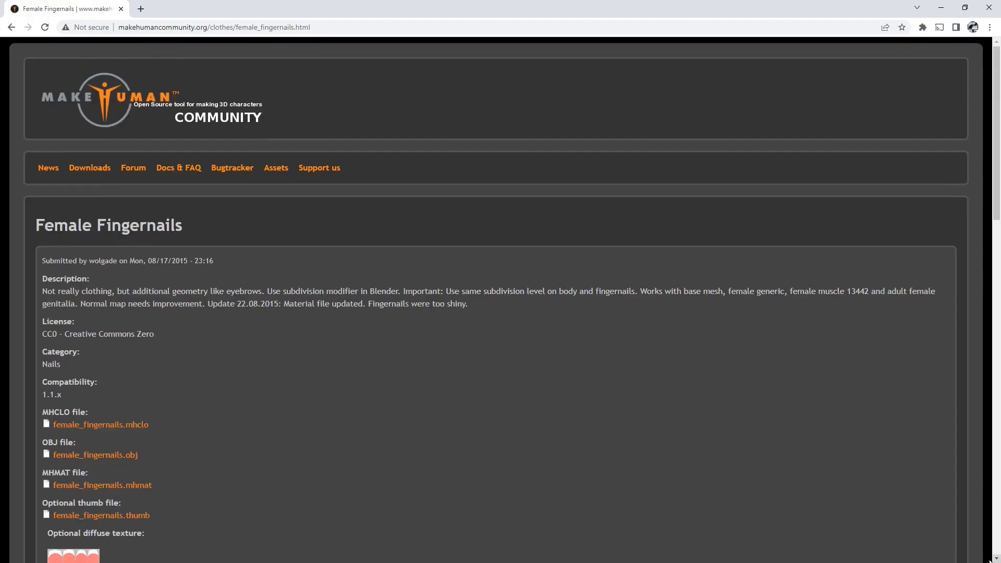
- Review the Female Fingernails page, list the community clothes assets titled "fingernails" and select the first Female Fingernails entry
scroll(836, 515, down, 8)
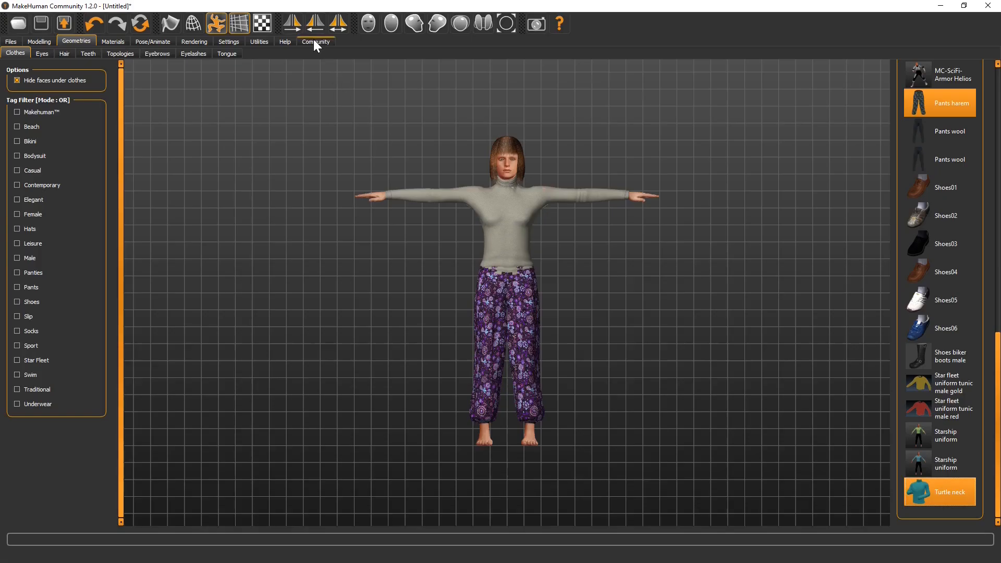
click(314, 40)
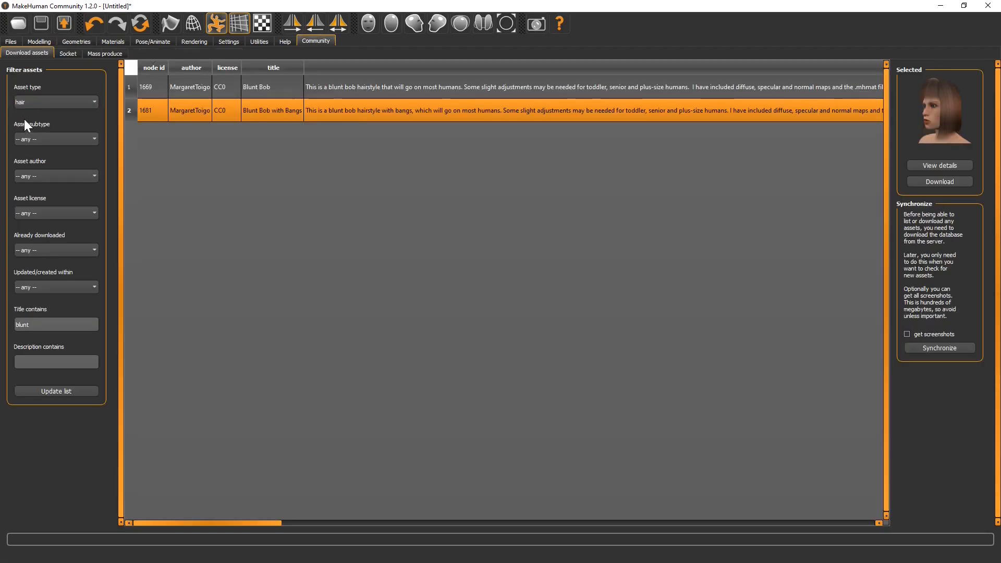
click(95, 102)
click(58, 112)
drag(30, 325, 1, 317)
text(fingernails)
click(63, 393)
click(261, 88)
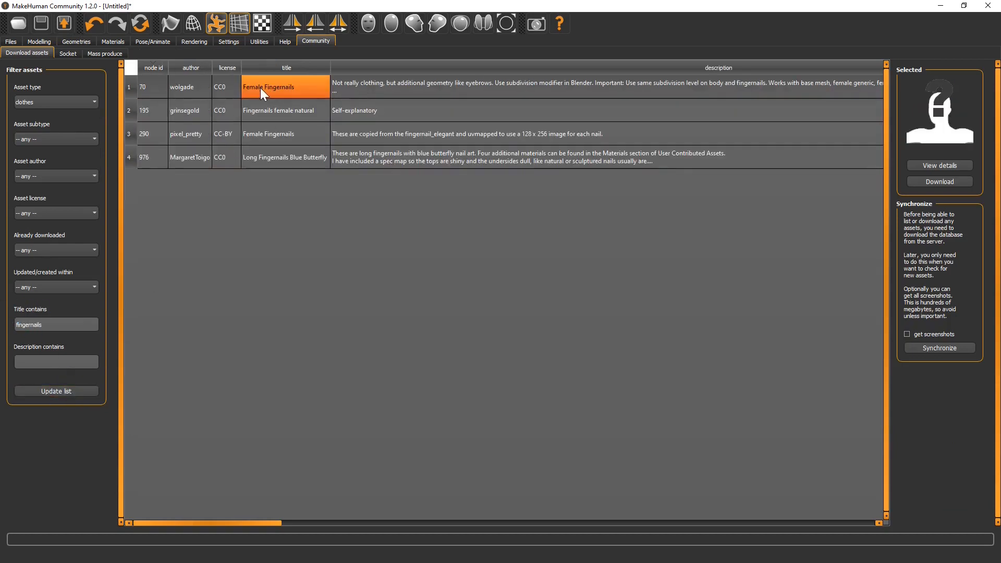
- Add the Female fingernails to the character from the clothes geometries
click(68, 43)
drag(993, 423, 994, 315)
click(940, 146)
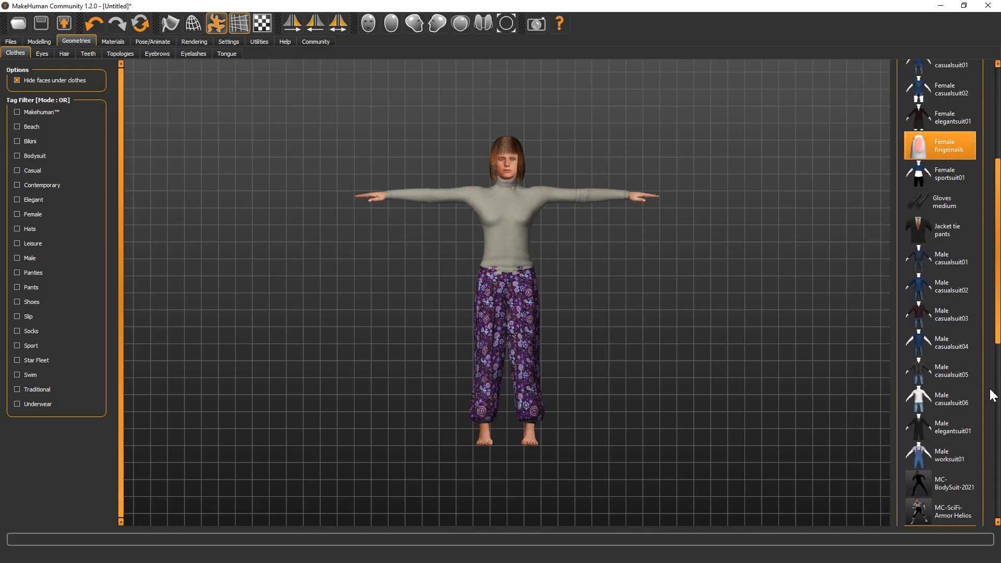
- Put the black Shoes03 on the character and inspect the clothed upper body up close
drag(994, 336, 995, 476)
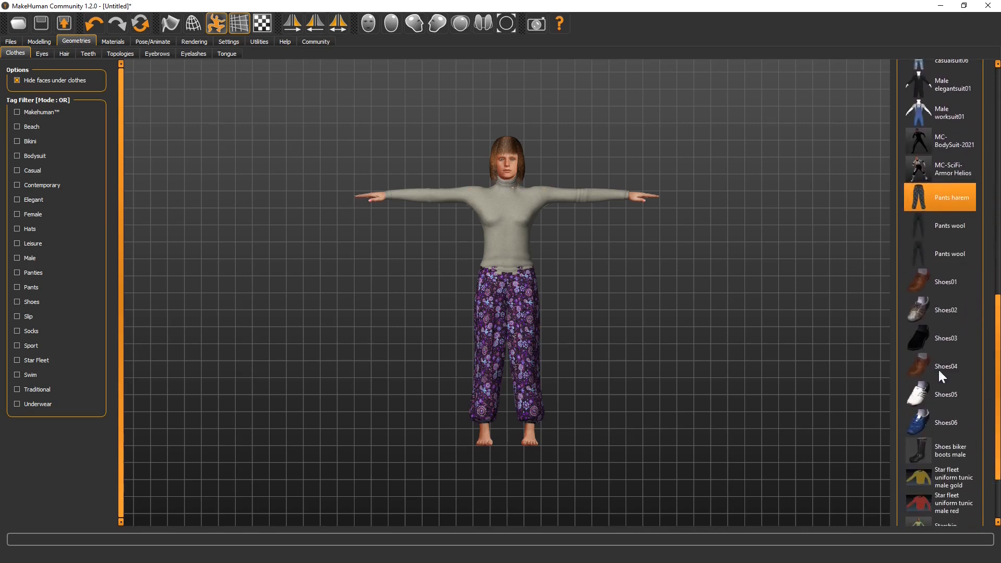
click(933, 338)
scroll(476, 458, up, 5)
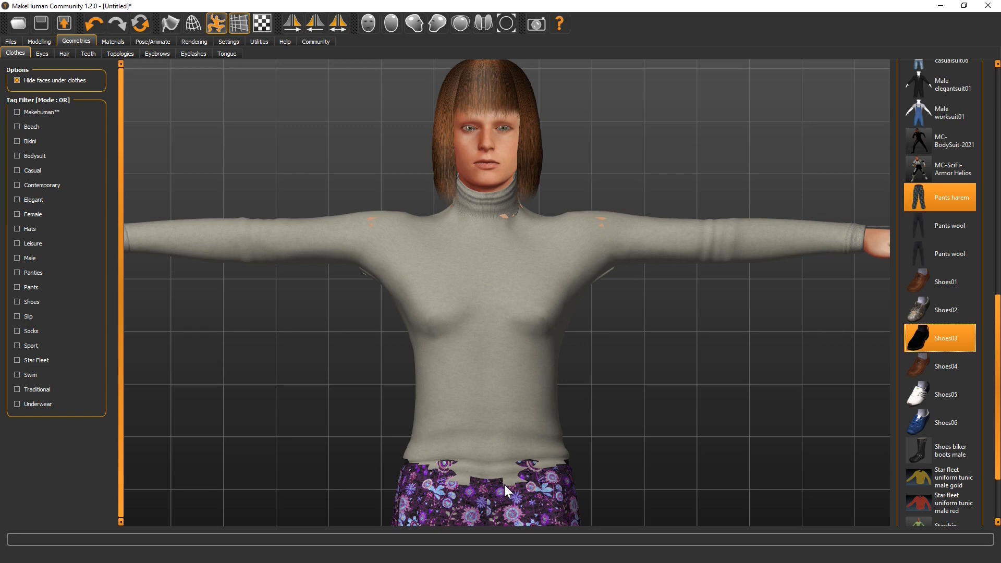
- Save the character as a MakeHuman model, overwriting the existing .mhm file in its project folder
click(11, 41)
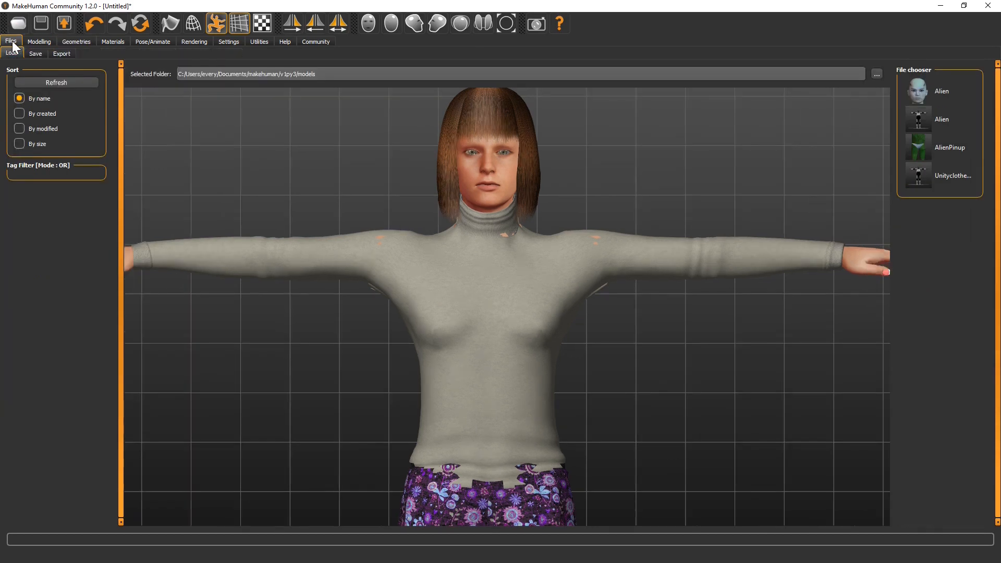
click(38, 54)
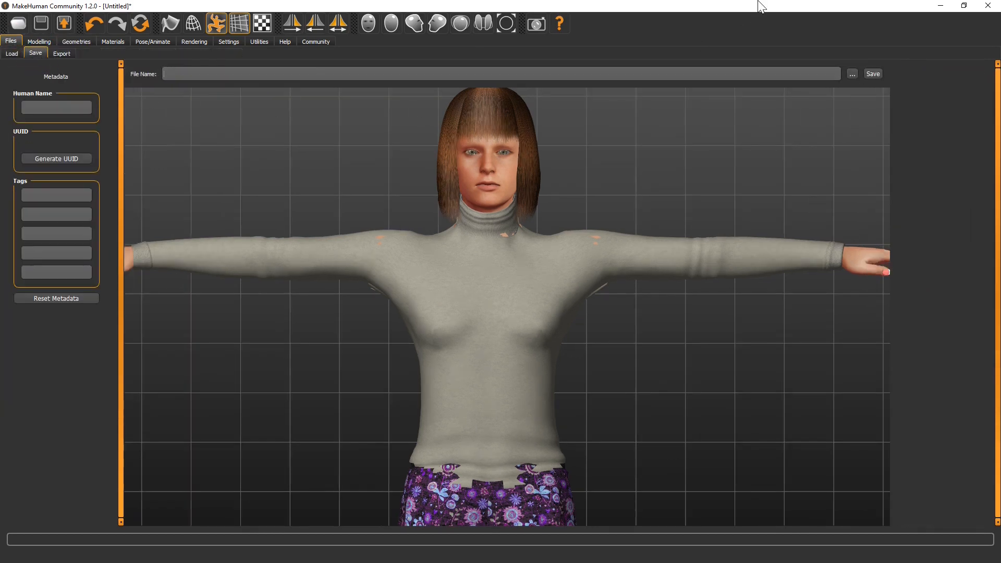
click(851, 73)
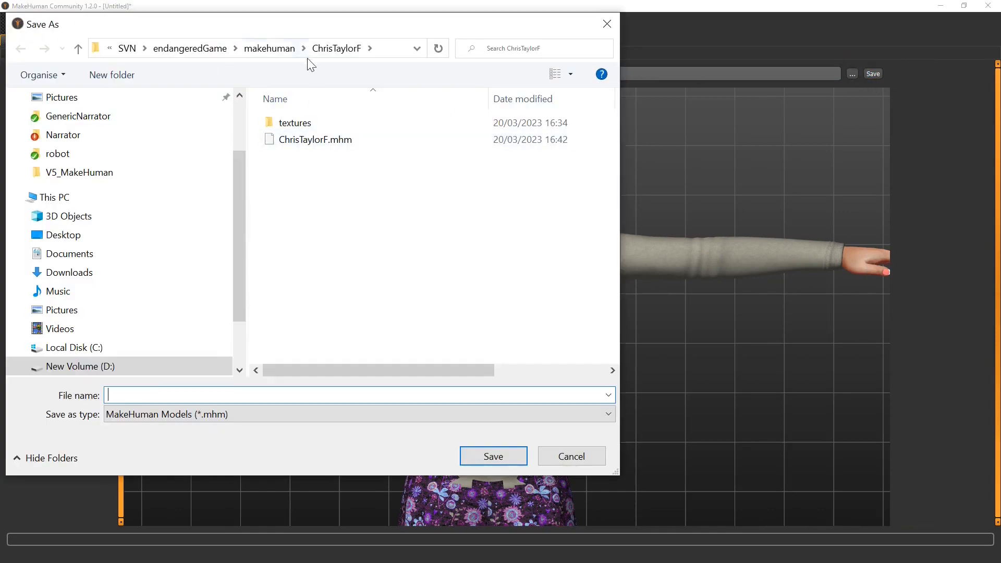
click(350, 141)
click(492, 457)
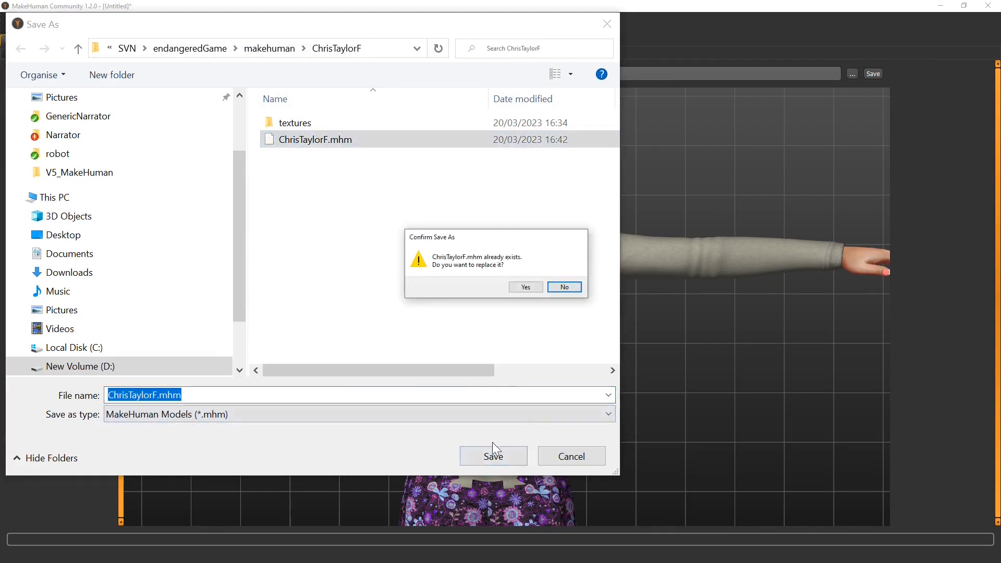
click(523, 288)
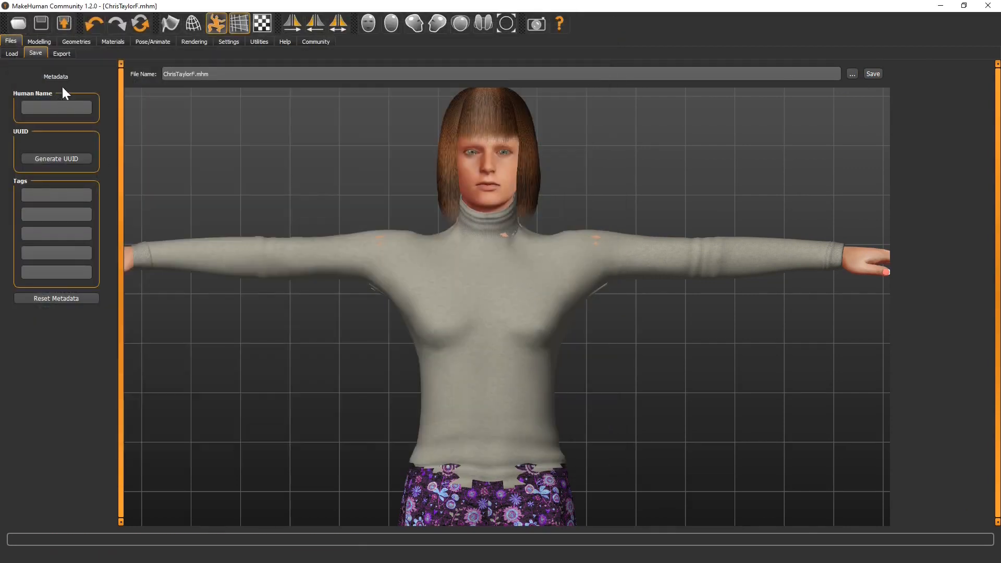
- Export the character in MakeHuman Exchange (mhx2) format with meter as the scale unit
click(64, 55)
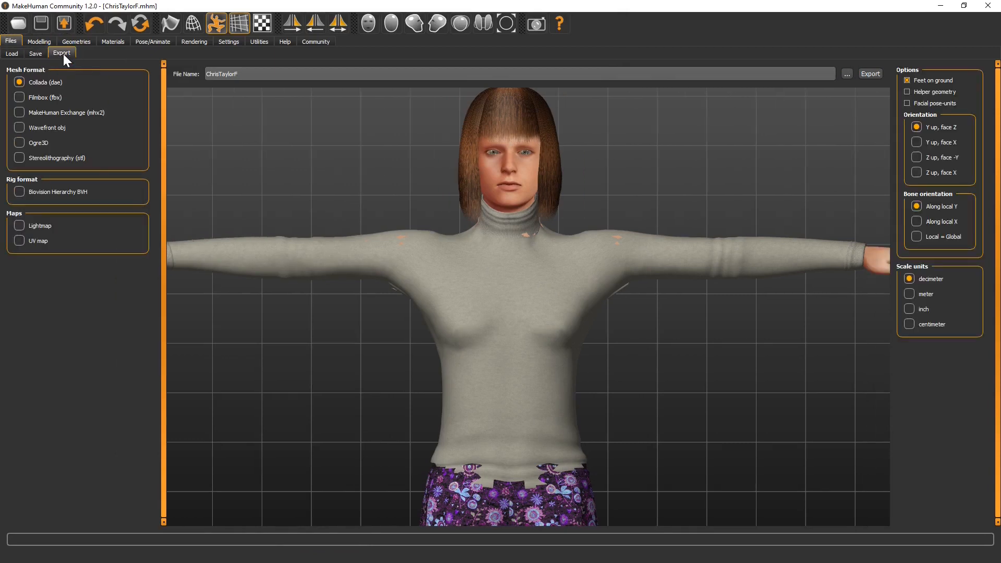
click(19, 113)
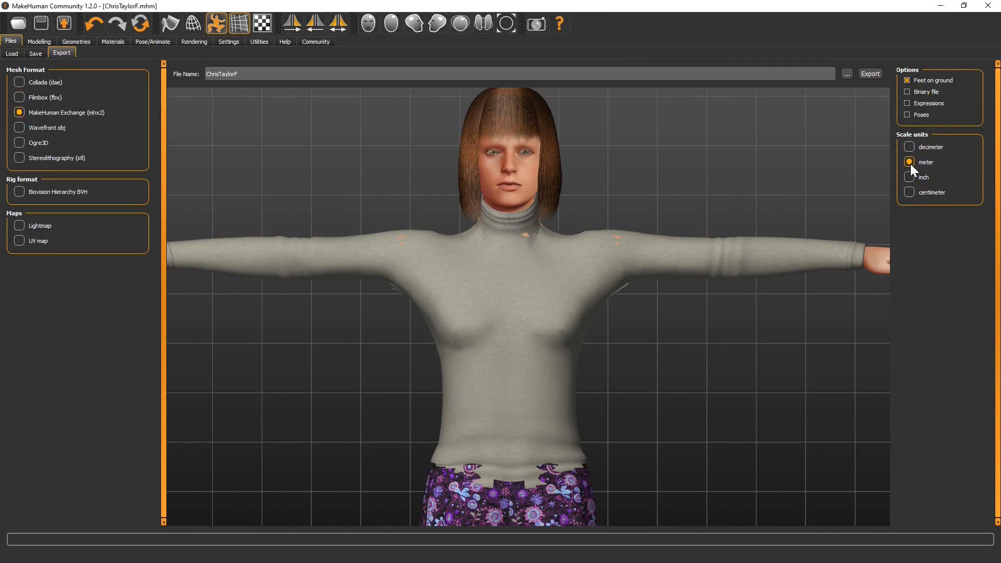
click(868, 74)
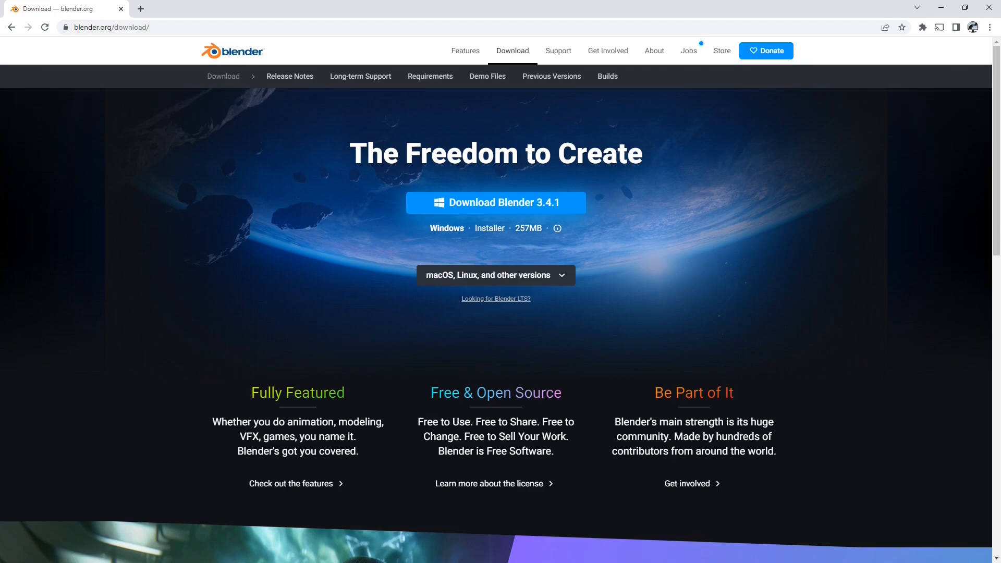
- Switch from the Blender download page to File Explorer and view the addons_for_blender_28x folder in D:\temp
key(alt+Tab)
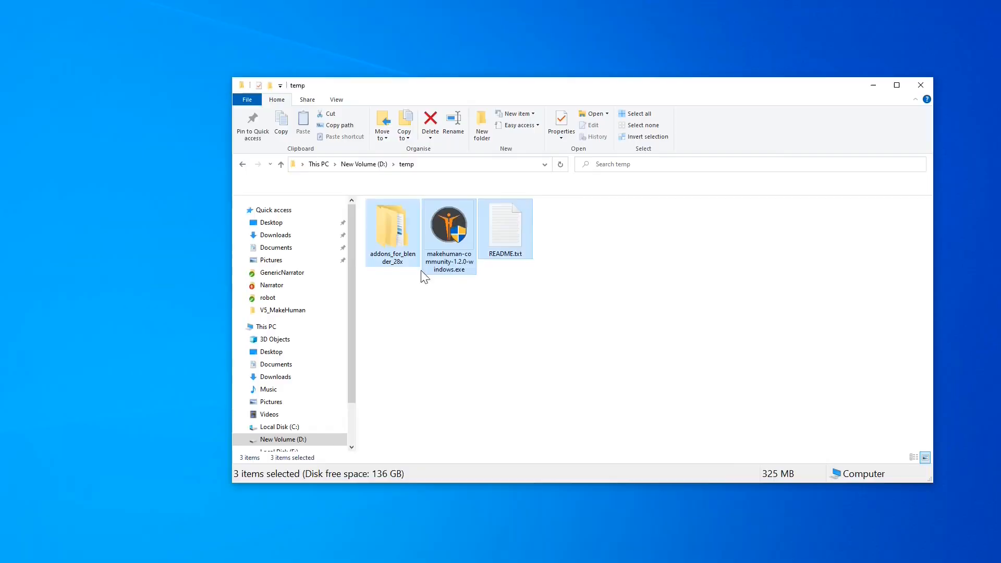
click(423, 272)
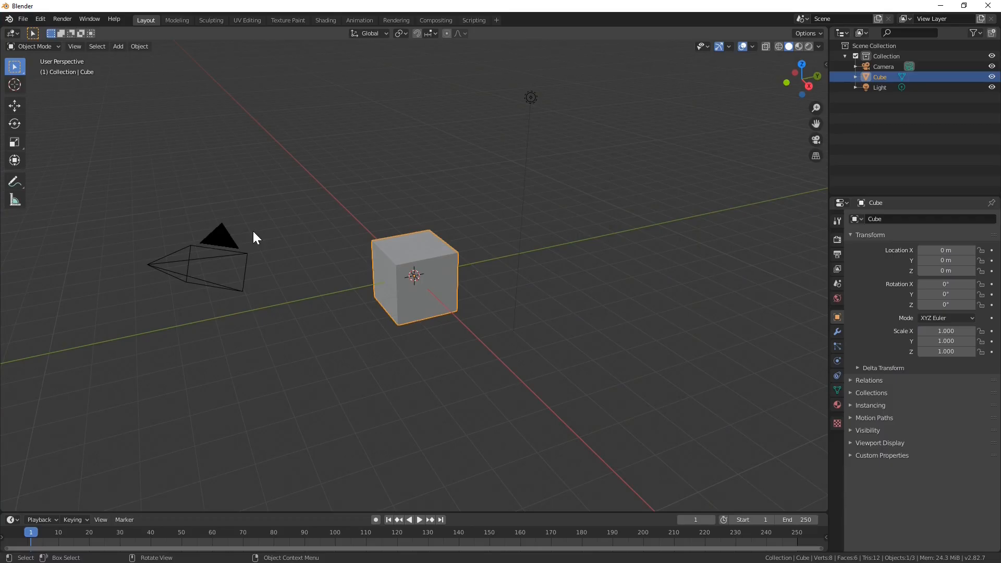
- Browse the add-on installer to makehuman-plugin-for-blender.zip in D:\temp\addons_for_blender_28x and cancel the installation
click(41, 19)
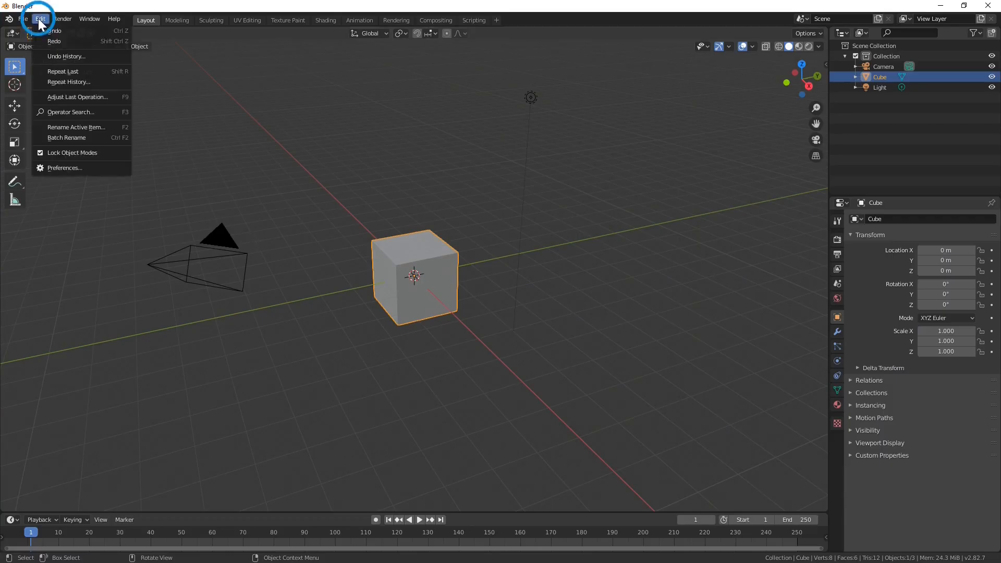
click(70, 168)
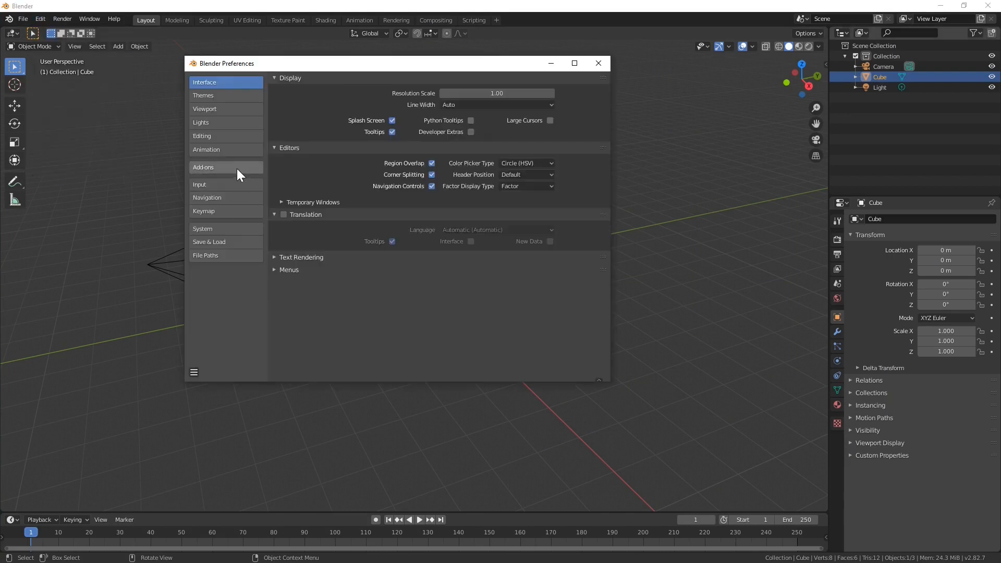
click(214, 167)
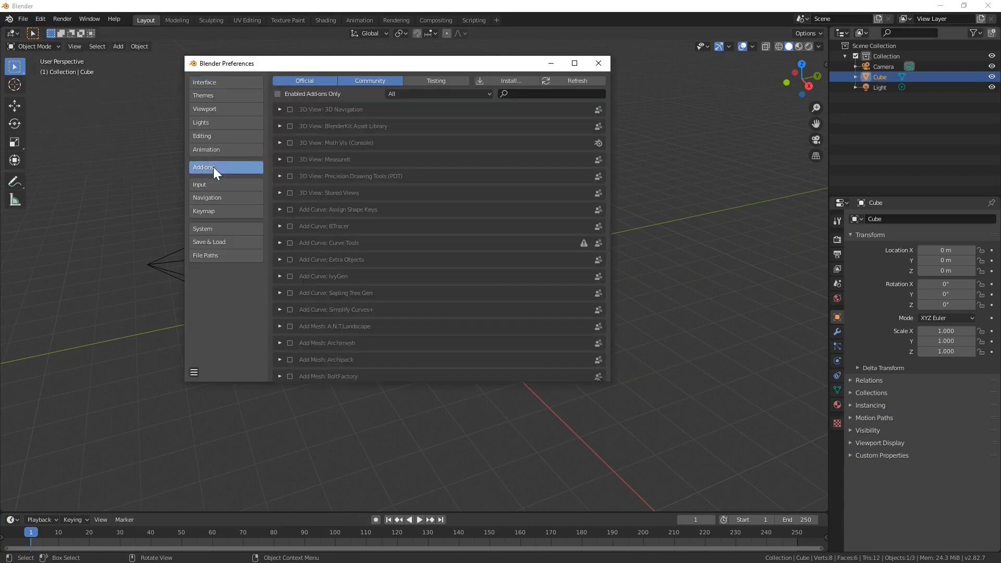
click(504, 81)
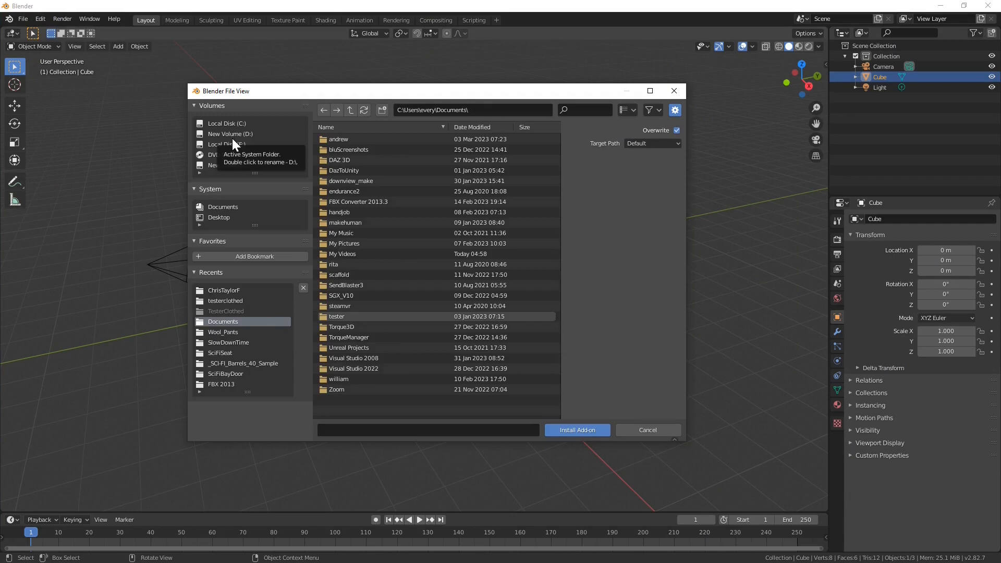
click(232, 136)
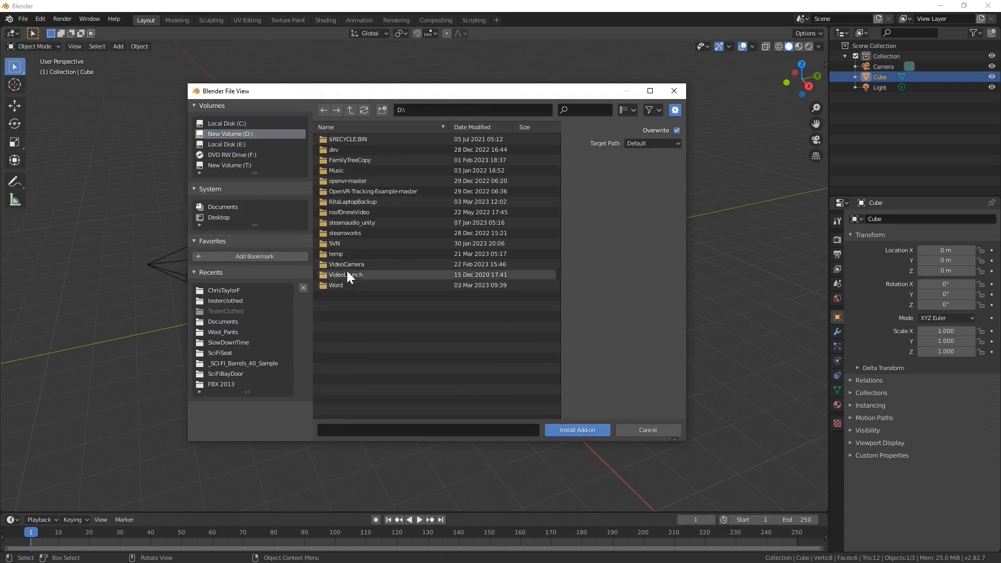
click(342, 253)
double_click(335, 253)
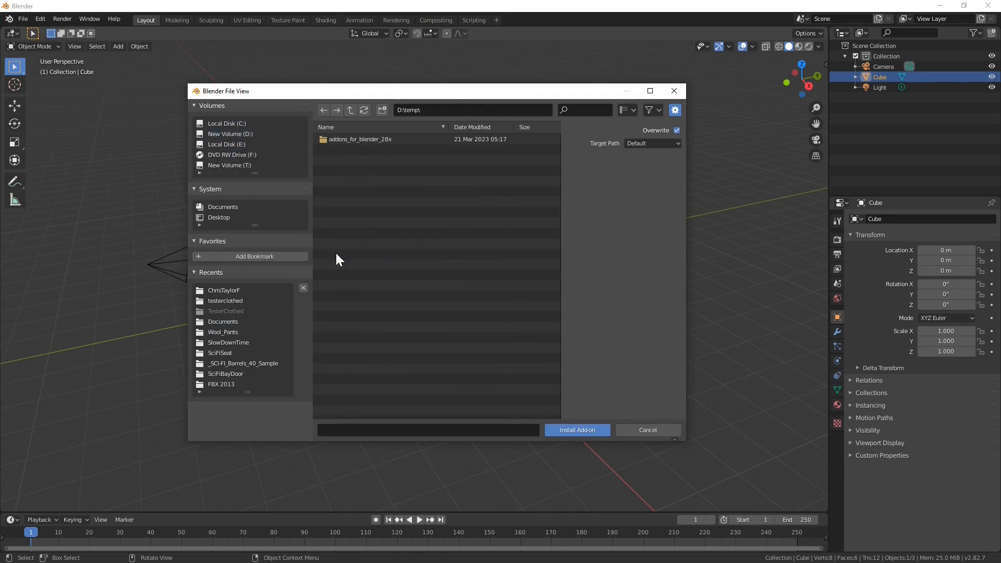
double_click(368, 139)
click(396, 149)
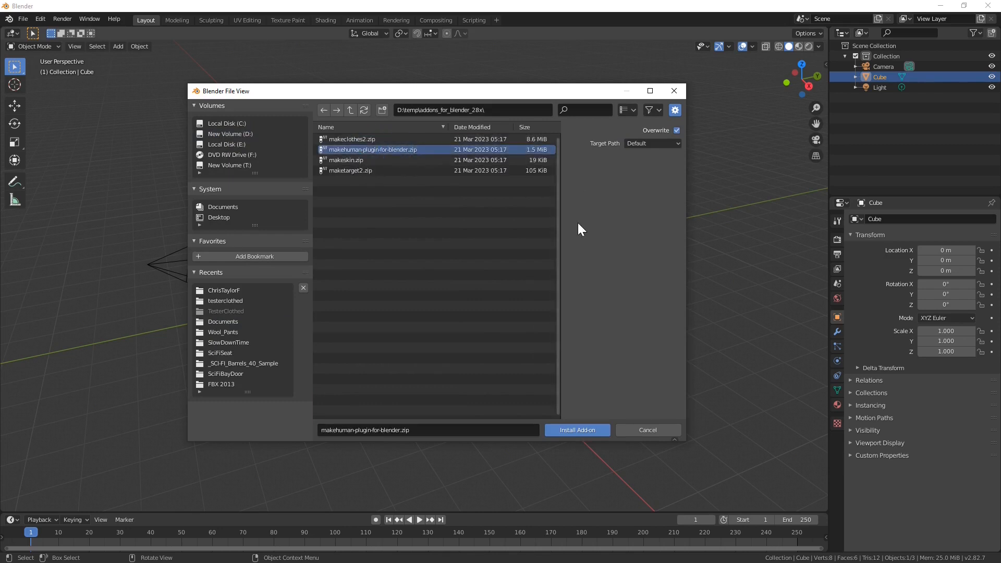
click(649, 429)
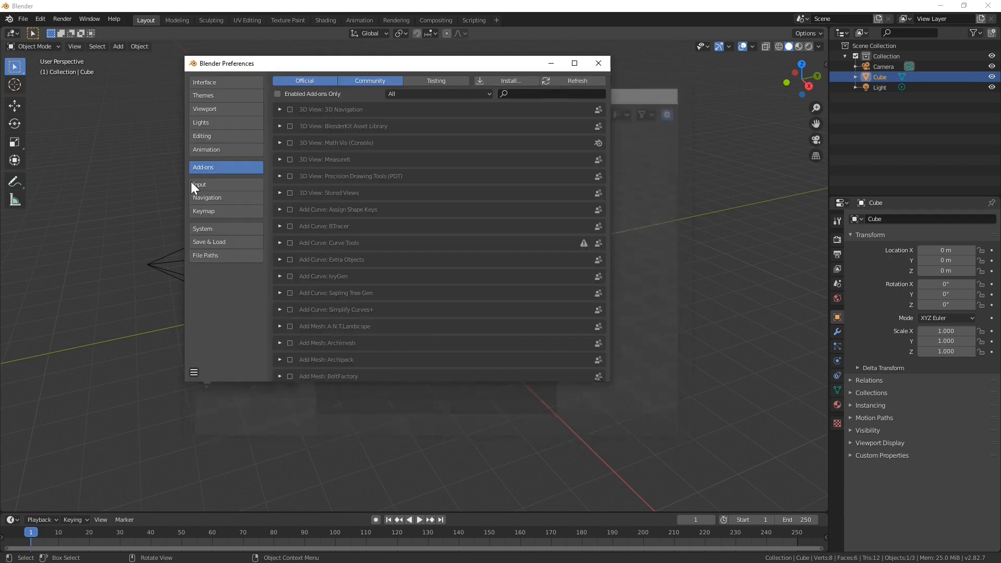
- Check the details of the MakeHuman Exchange 2 (.mhx2) import add-on and close the preferences
drag(608, 127, 605, 286)
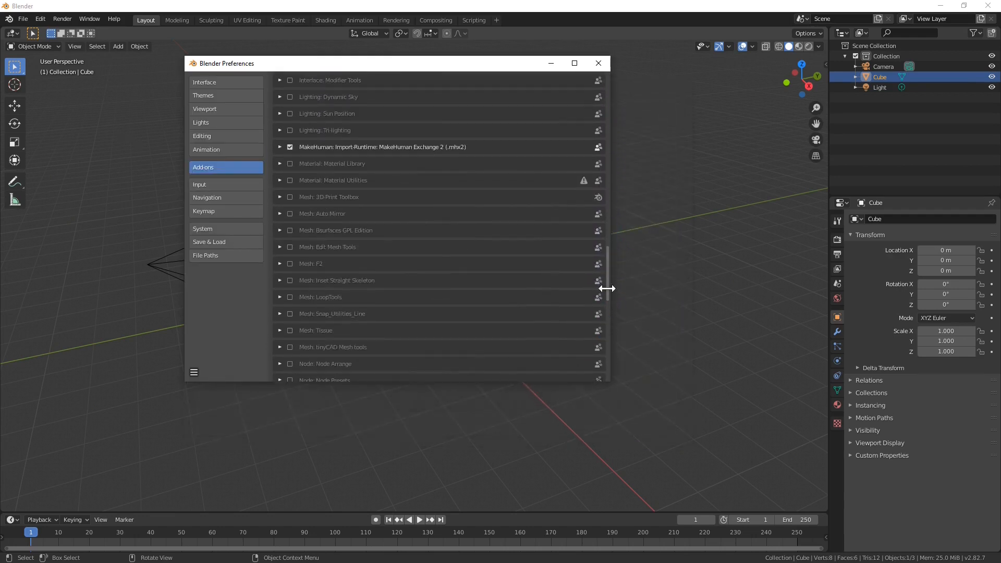
click(280, 147)
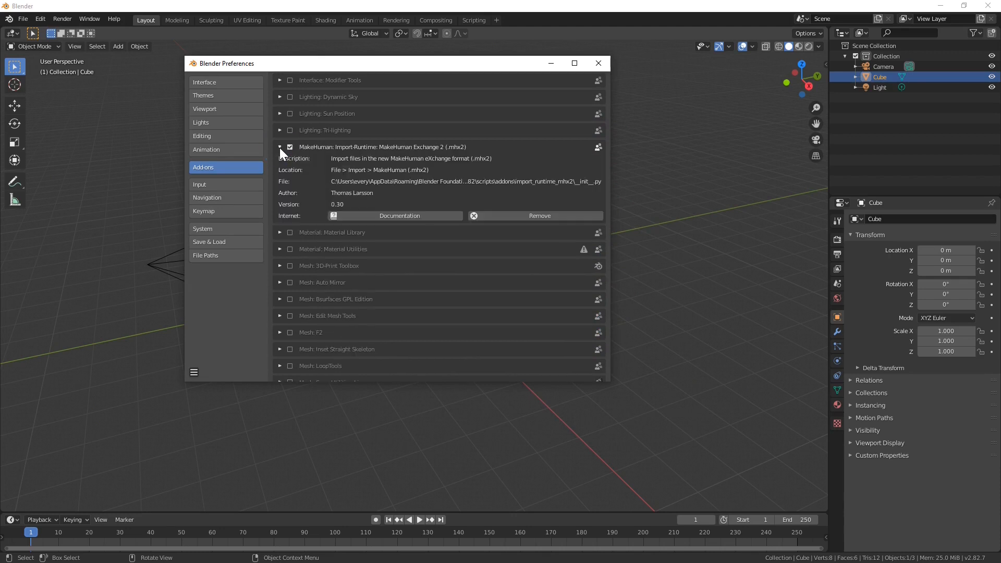
click(597, 61)
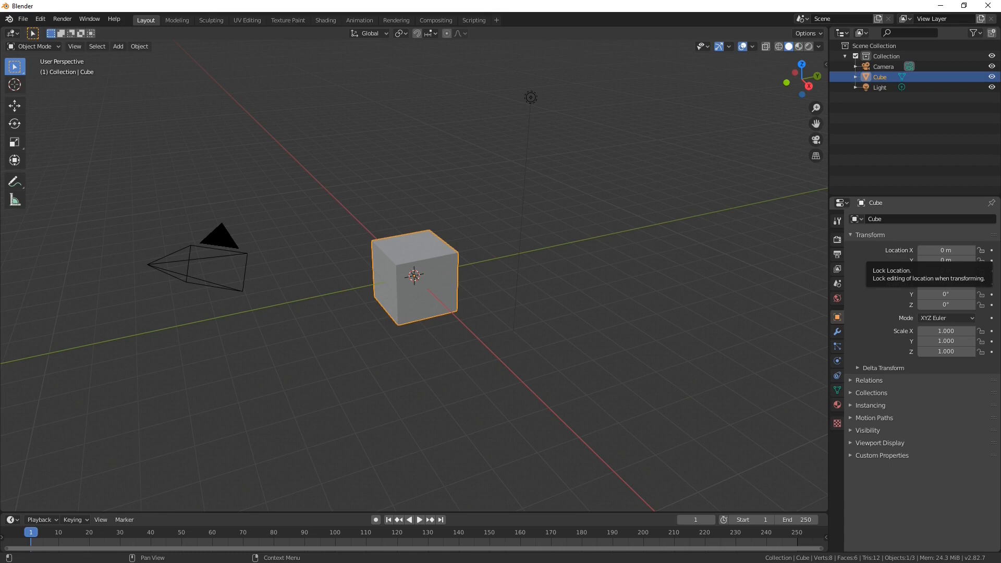
- Delete the default camera, cube and light from the scene
click(225, 242)
key(Delete)
click(413, 268)
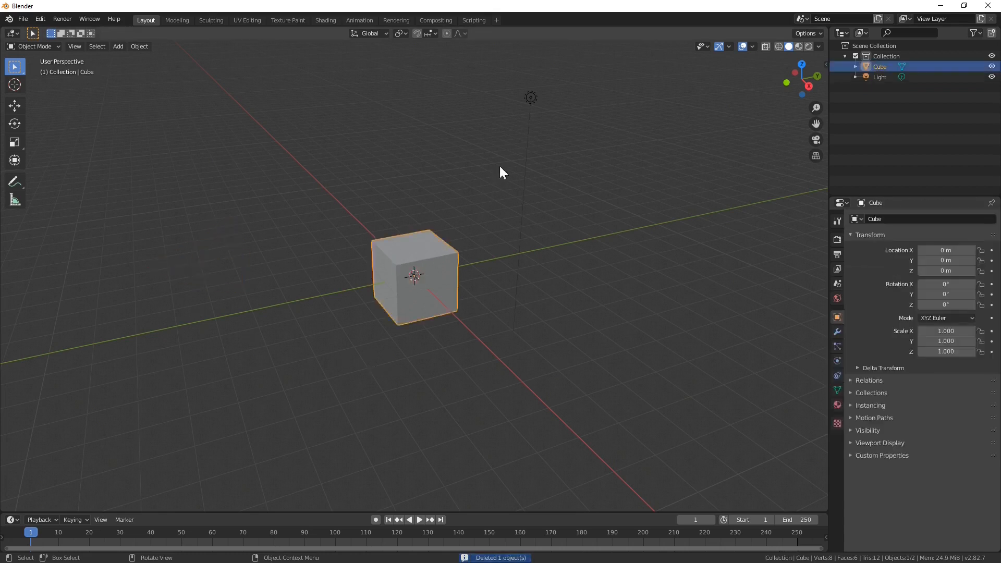
key(Delete)
click(531, 98)
key(Delete)
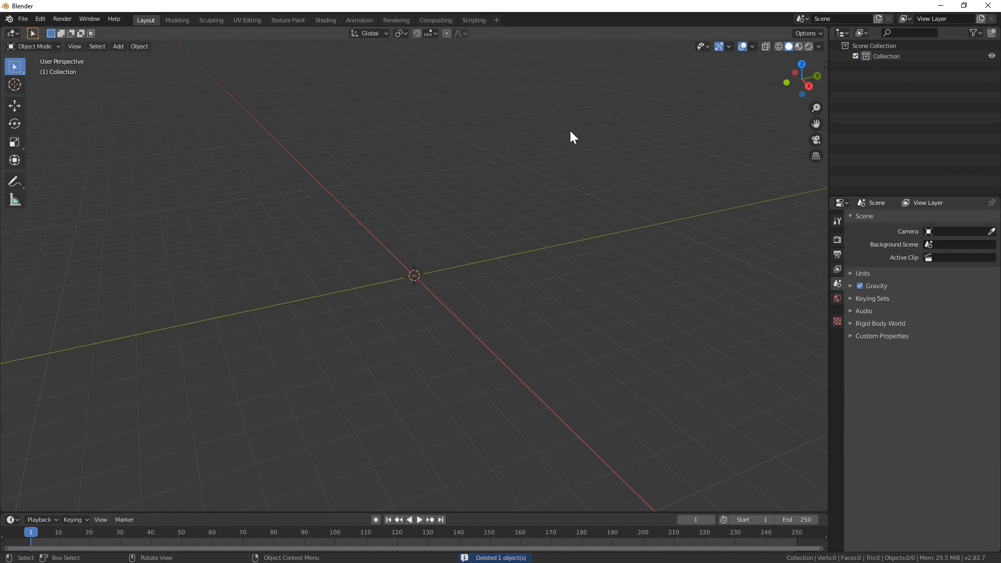
- Import the character's .mhx2 file from its recent project folder with the MHX2 Runtime add-on
key(n)
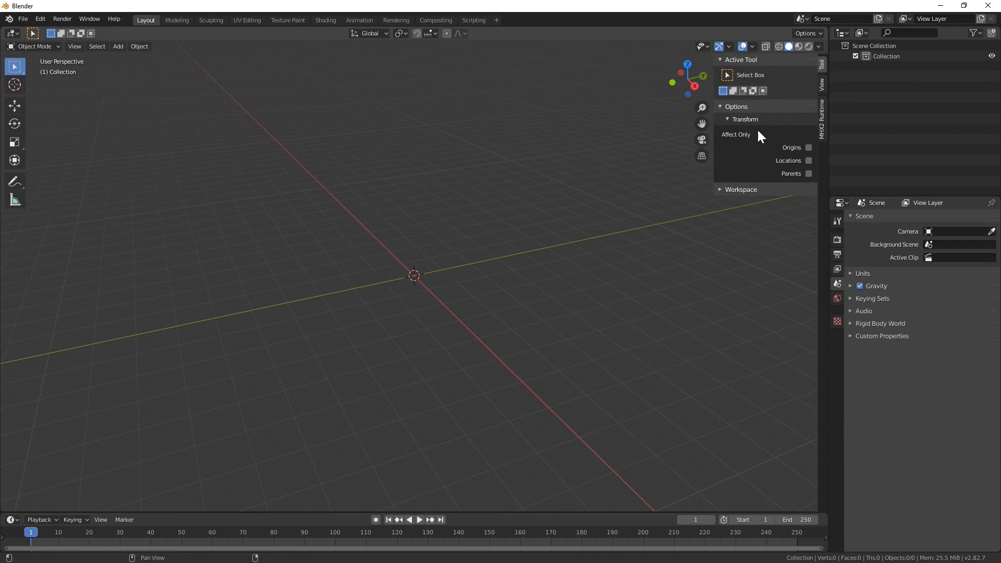
click(821, 130)
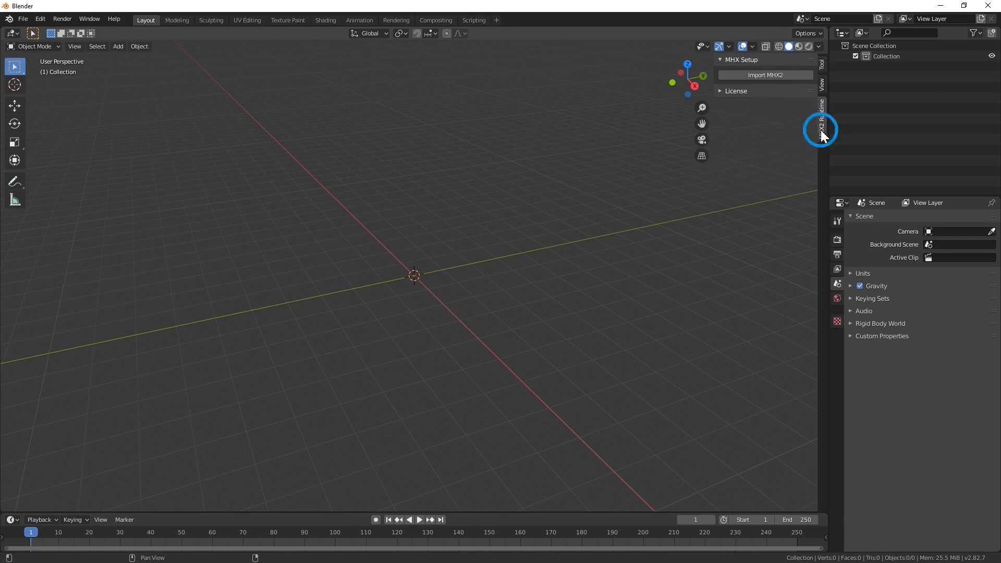
click(762, 76)
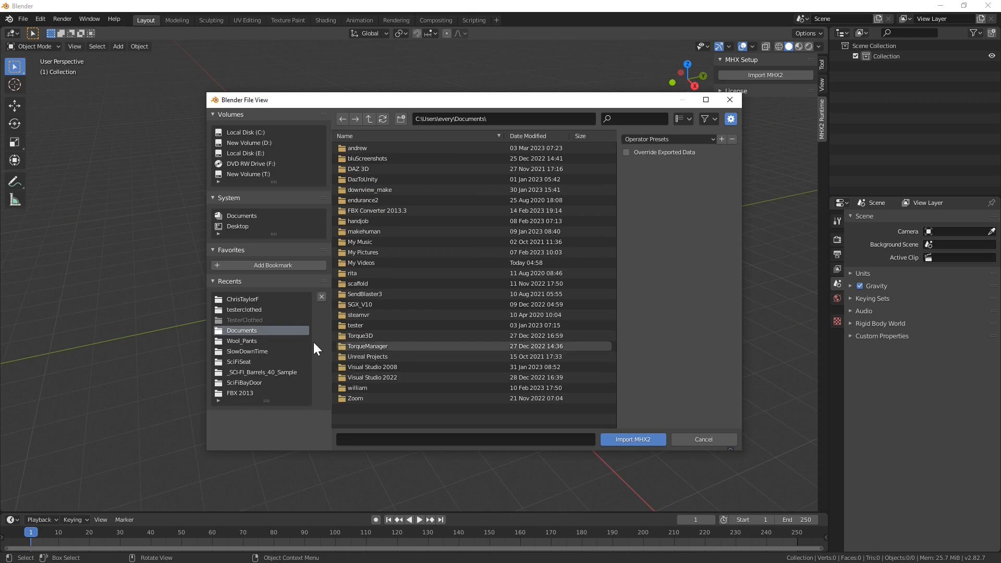
click(255, 299)
click(365, 158)
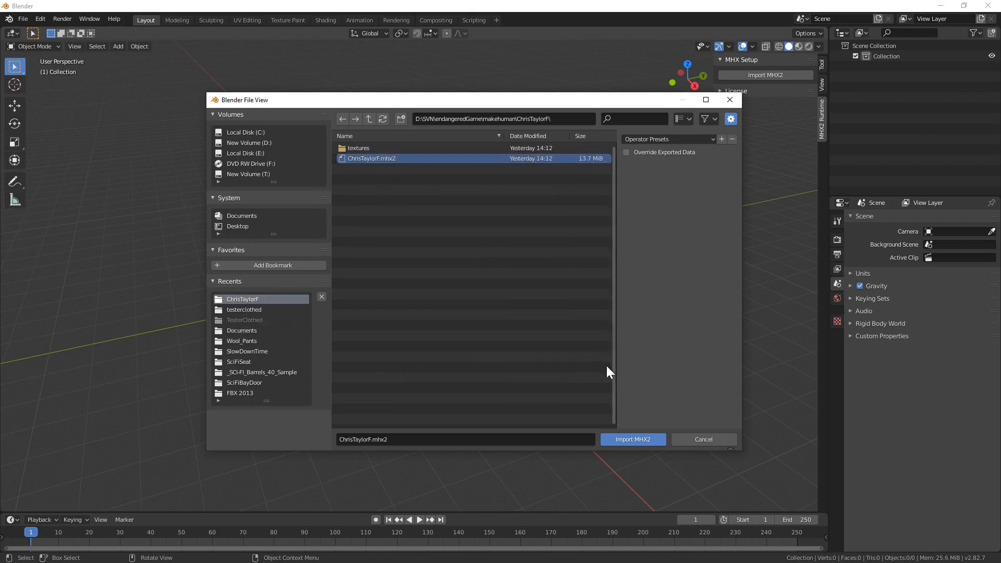
click(636, 441)
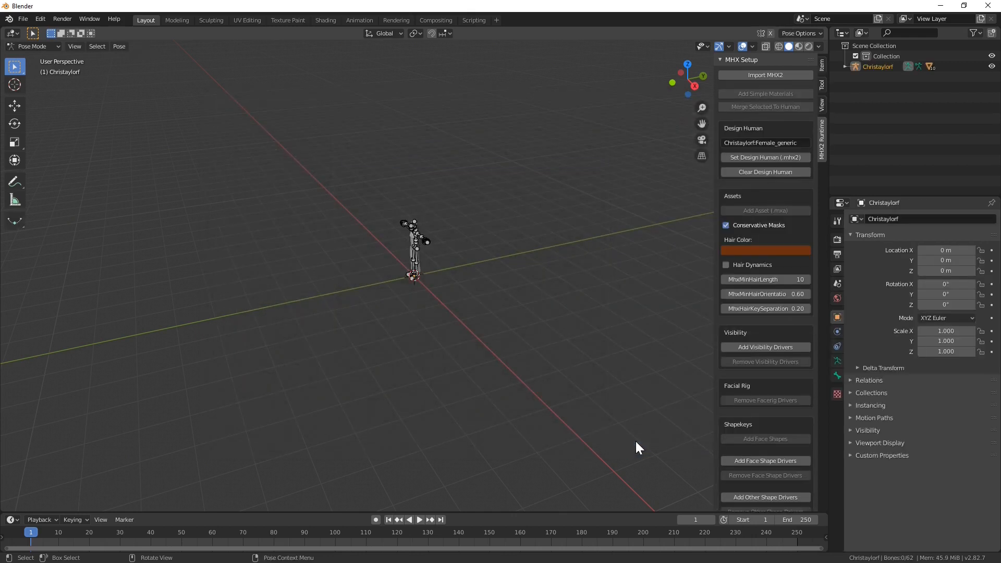
- Switch to the Texture Paint workspace, widen the 3D view and frame the whole character from the front
click(288, 21)
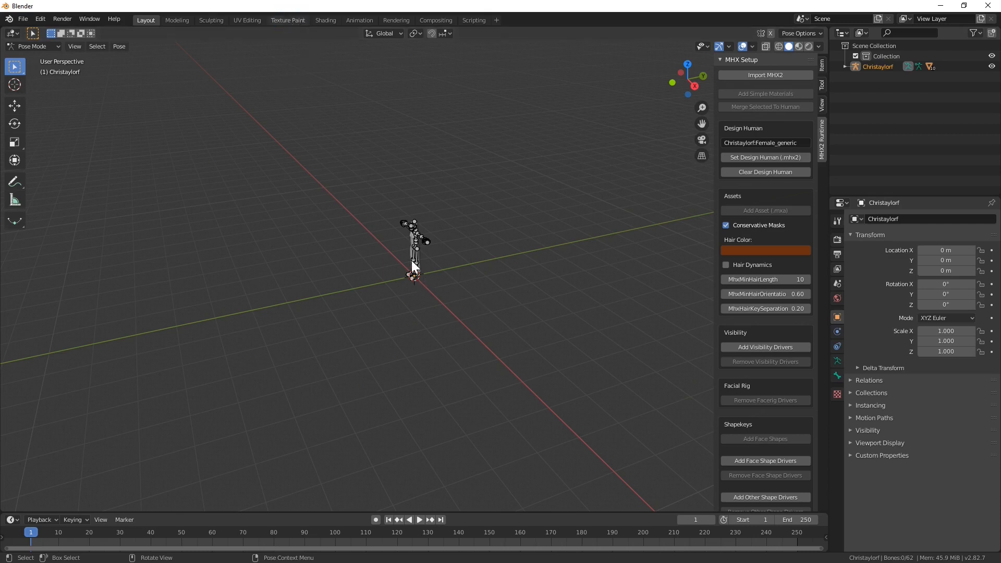
drag(402, 285, 274, 285)
drag(814, 123, 805, 204)
middle_drag(577, 230, 660, 214)
scroll(660, 214, up, 2)
scroll(745, 170, up, 1)
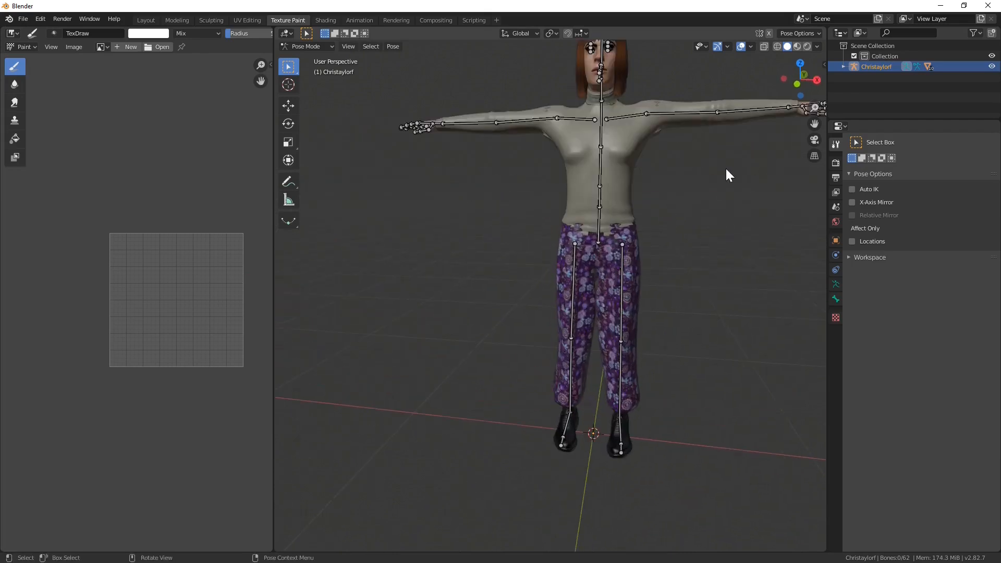
drag(812, 125, 775, 189)
middle_drag(732, 203, 734, 202)
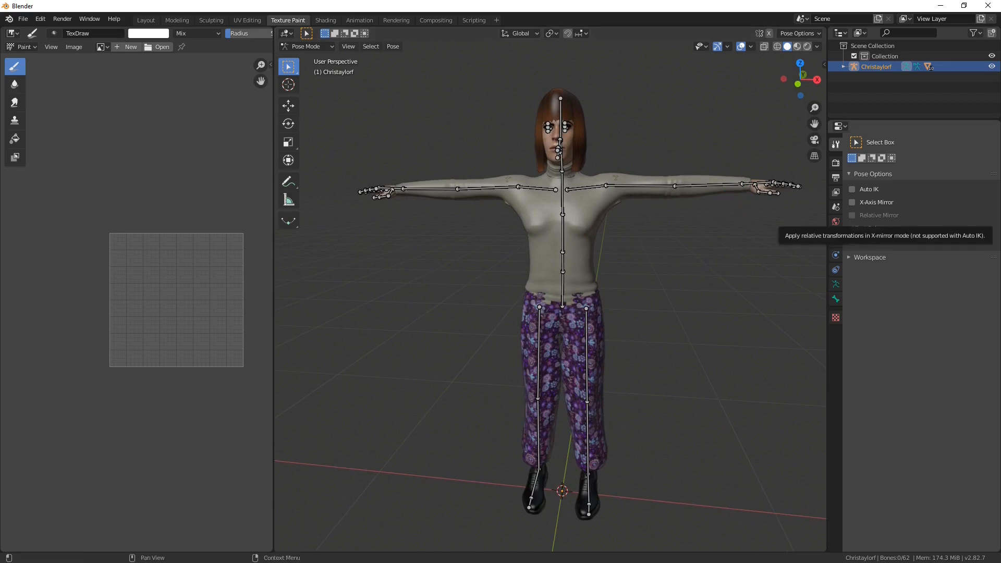
- Expand the character's armature and hide its Bob_blunt_bangs, Eyebrow002, Eyelashes04, Female_fingernails and Female_generic meshes
click(842, 67)
drag(908, 121, 912, 240)
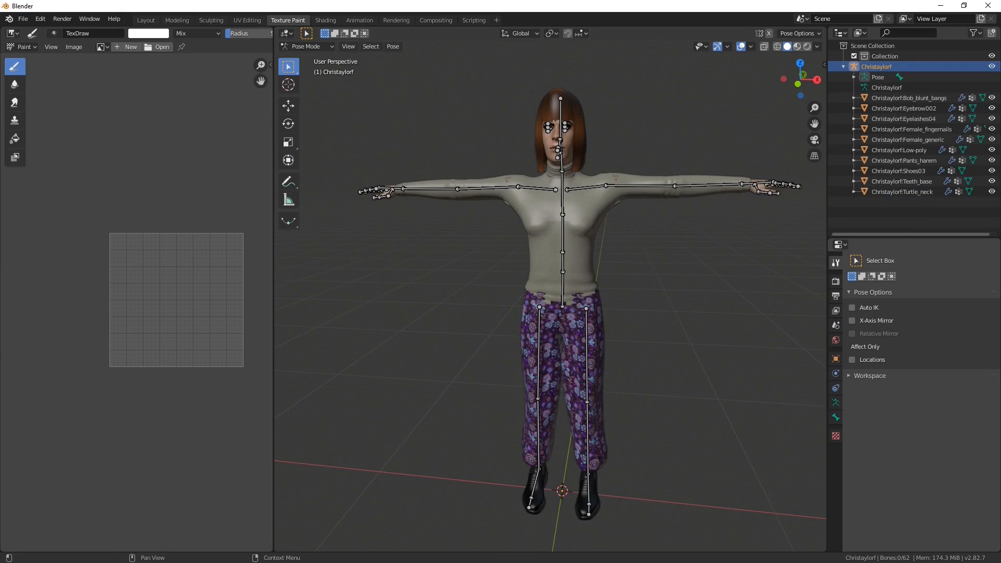
click(992, 98)
click(992, 108)
click(991, 118)
click(992, 129)
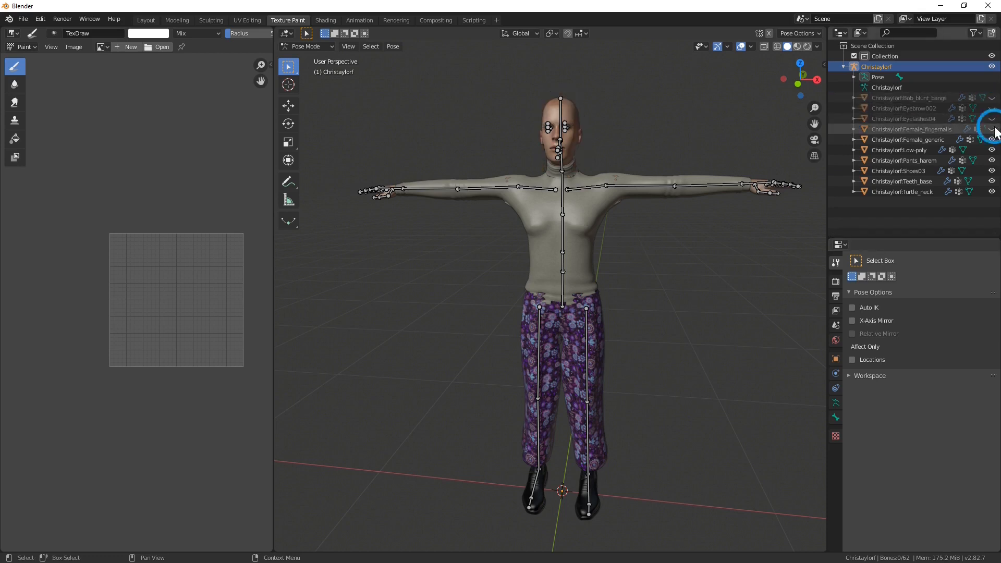
click(991, 139)
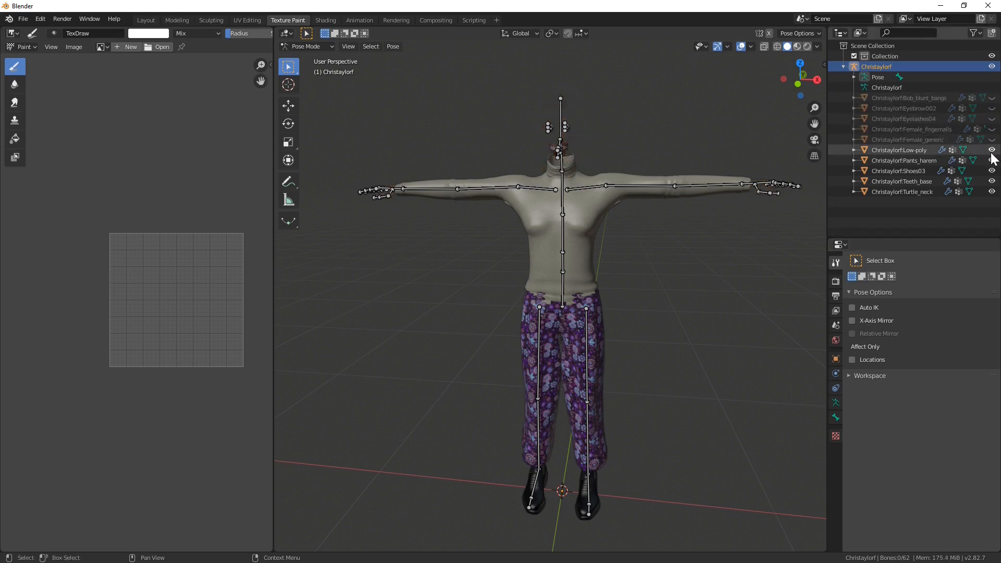
- Hide the character's Low-poly, Shoes03, Teeth_base, Turtle_neck and Pants_harem meshes
click(991, 149)
click(991, 171)
click(991, 181)
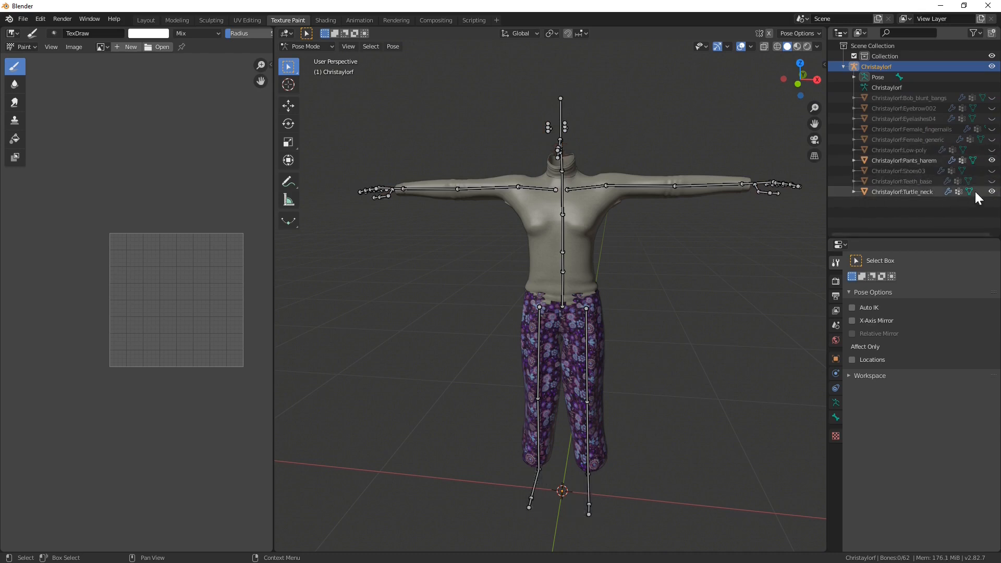
click(991, 192)
middle_drag(575, 343, 417, 284)
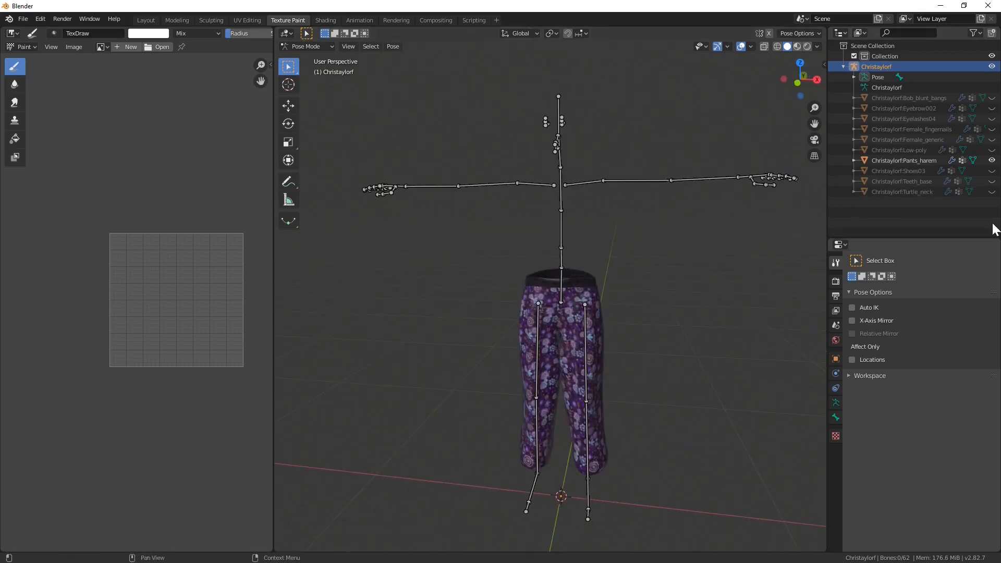
click(991, 160)
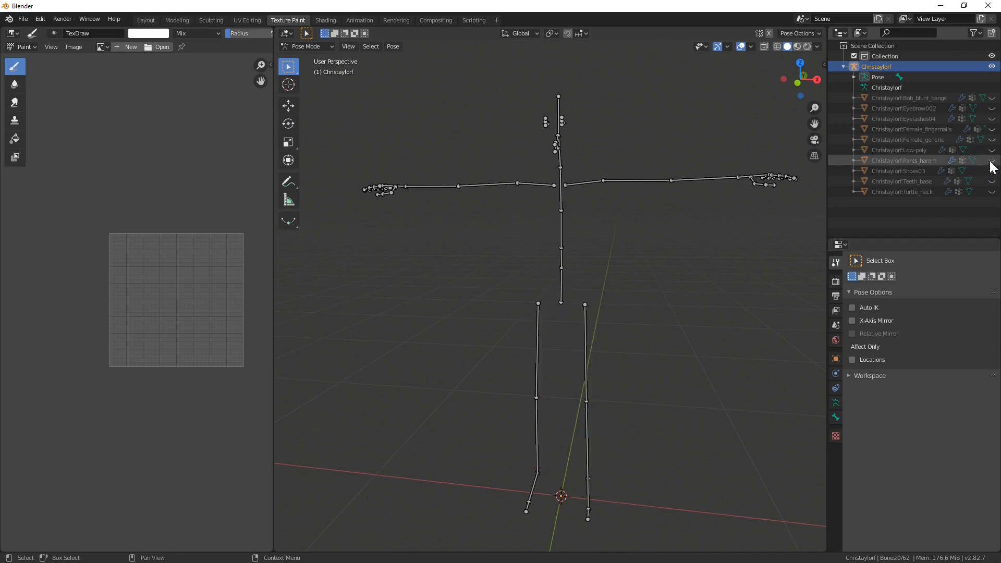
- Unhide the Turtle_neck mesh, enter Edit Mode on it and examine its bottom hem up close
click(992, 191)
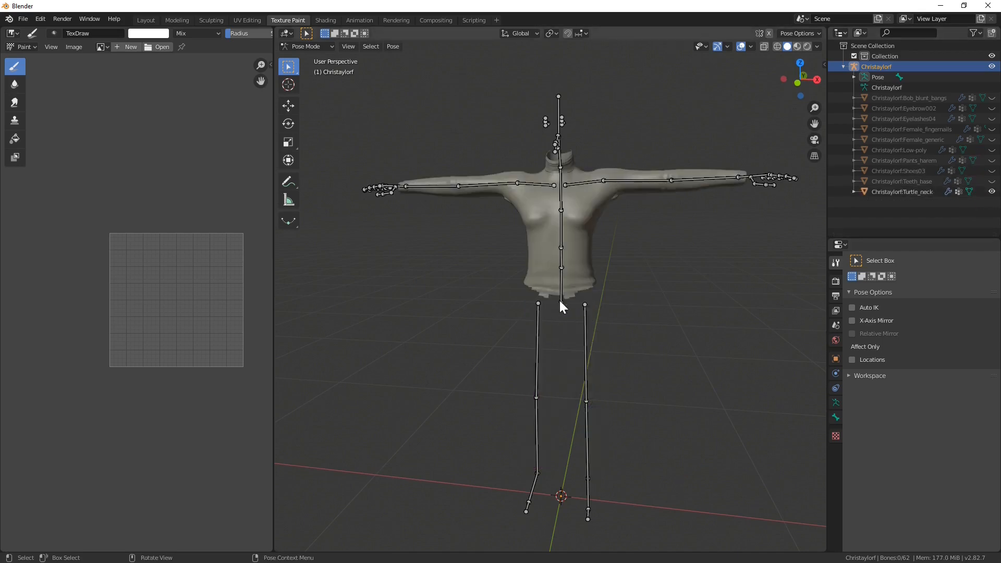
mouse_move(557, 298)
middle_down()
mouse_move(577, 277)
mouse_move(654, 274)
mouse_move(750, 297)
mouse_move(558, 299)
middle_up()
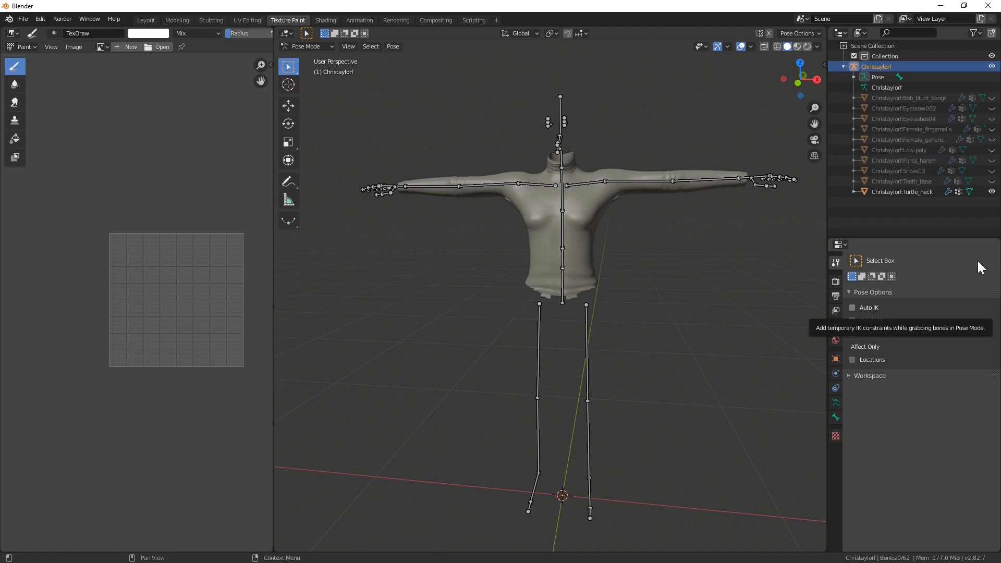
click(969, 192)
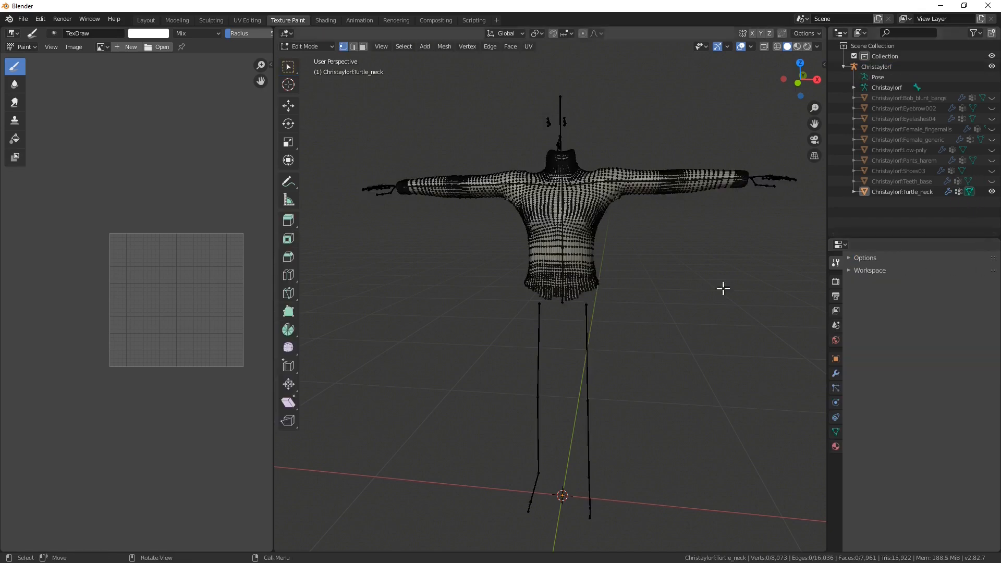
scroll(557, 302, up, 6)
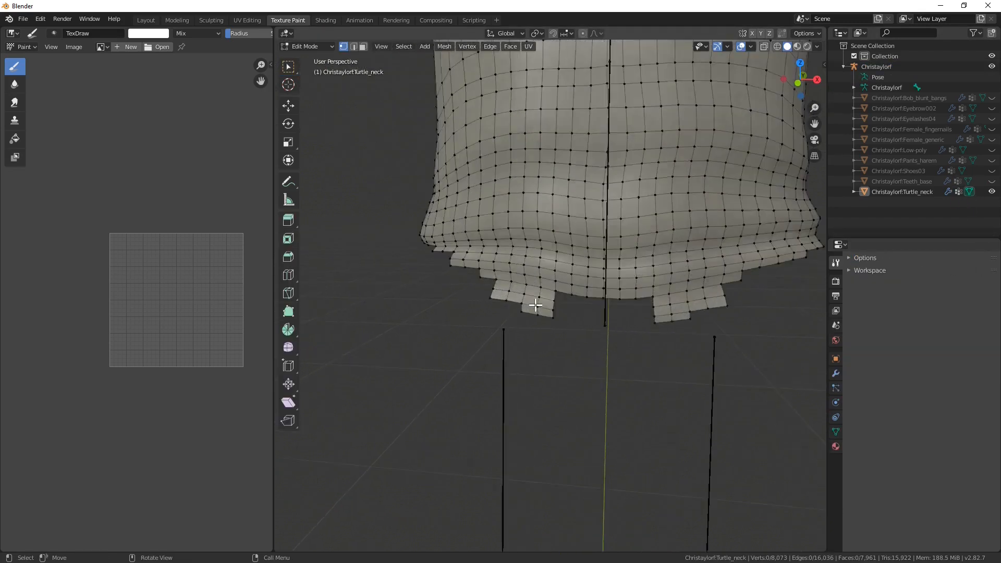
middle_drag(516, 299, 541, 301)
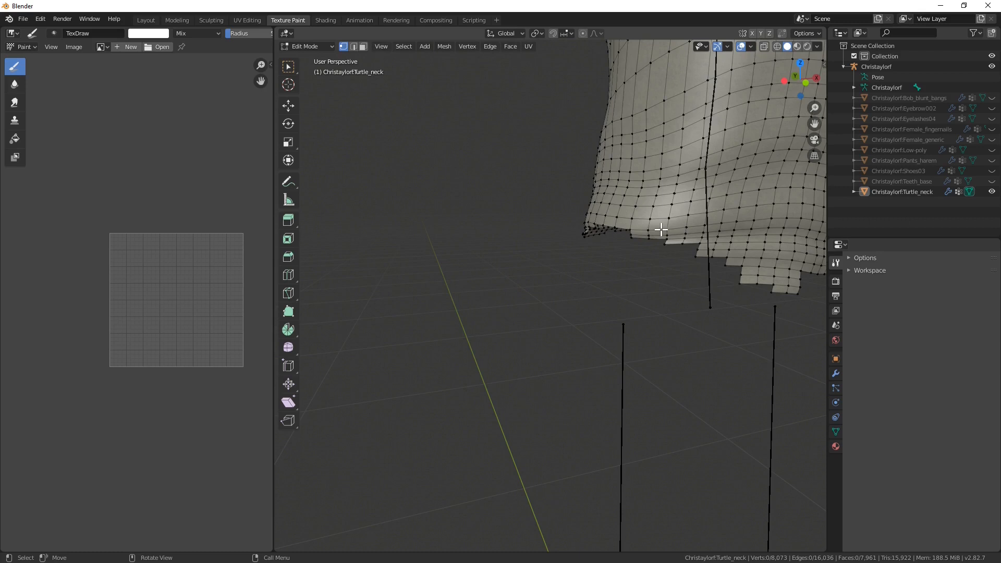
- Box-select and delete the jagged vertices along the turtleneck's hem on the character's right side
drag(810, 124, 716, 171)
middle_drag(652, 321, 683, 322)
key(w)
drag(576, 358, 665, 312)
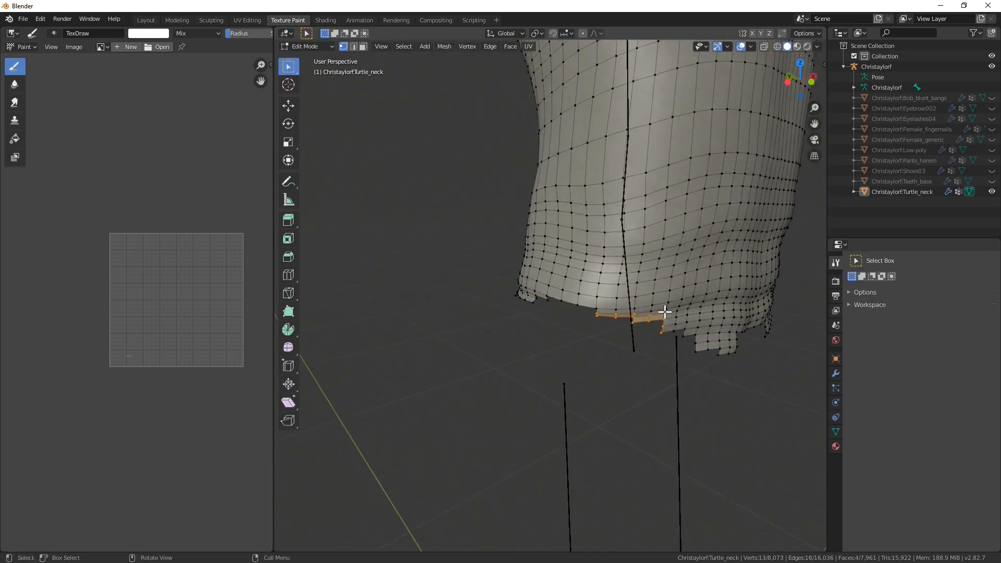
key(x)
click(605, 365)
middle_drag(605, 365, 636, 380)
drag(415, 386, 518, 348)
key(x)
click(518, 348)
drag(501, 413, 594, 348)
key(x)
click(594, 348)
- Delete the protruding hem vertices towards the front of the turtleneck
middle_drag(712, 450, 687, 453)
drag(463, 464, 559, 404)
key(x)
click(556, 407)
middle_drag(509, 443, 495, 449)
drag(438, 482, 513, 432)
key(x)
click(513, 432)
- Delete the uneven vertices along the next stretch of hem, from the turtleneck's front towards the character's left
middle_drag(513, 432, 459, 396)
shift+middle_drag(396, 368, 536, 339)
drag(534, 342, 655, 326)
key(x)
click(599, 323)
key(x)
click(546, 331)
middle_drag(694, 352, 657, 336)
drag(546, 345, 612, 311)
key(x)
click(622, 315)
- Trim the jagged hem vertices around the character's left side of the turtleneck towards the back
middle_drag(622, 315, 505, 366)
drag(505, 366, 652, 351)
key(x)
click(602, 349)
middle_drag(602, 349, 574, 365)
drag(337, 357, 485, 321)
mouse_move(484, 322)
middle_down()
mouse_move(547, 341)
mouse_move(495, 325)
middle_up()
drag(398, 308, 445, 293)
key(x)
click(447, 302)
scroll(401, 289, up, 3)
middle_drag(384, 281, 438, 307)
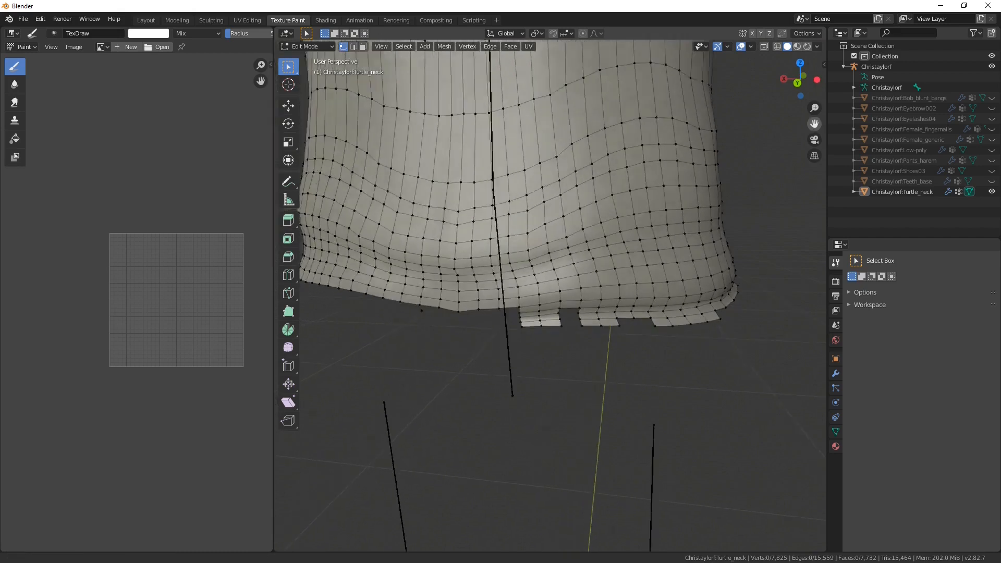
- Delete the stray vertex and remaining protruding tabs along the back hem, and check the whole turtleneck
click(444, 311)
key(x)
click(660, 332)
drag(549, 331, 723, 304)
key(x)
click(652, 323)
middle_drag(573, 333, 536, 337)
middle_drag(697, 344, 639, 348)
drag(525, 323, 656, 292)
key(x)
click(640, 297)
scroll(656, 304, down, 8)
middle_drag(657, 304, 558, 292)
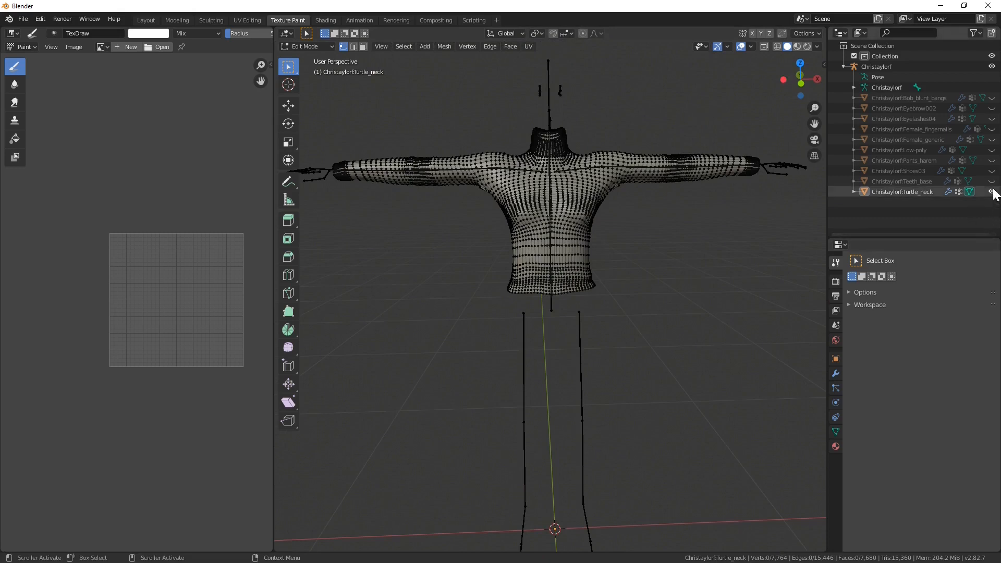
- Show the harem pants, finish editing the turtleneck and examine where its hem meets the waistband
click(991, 160)
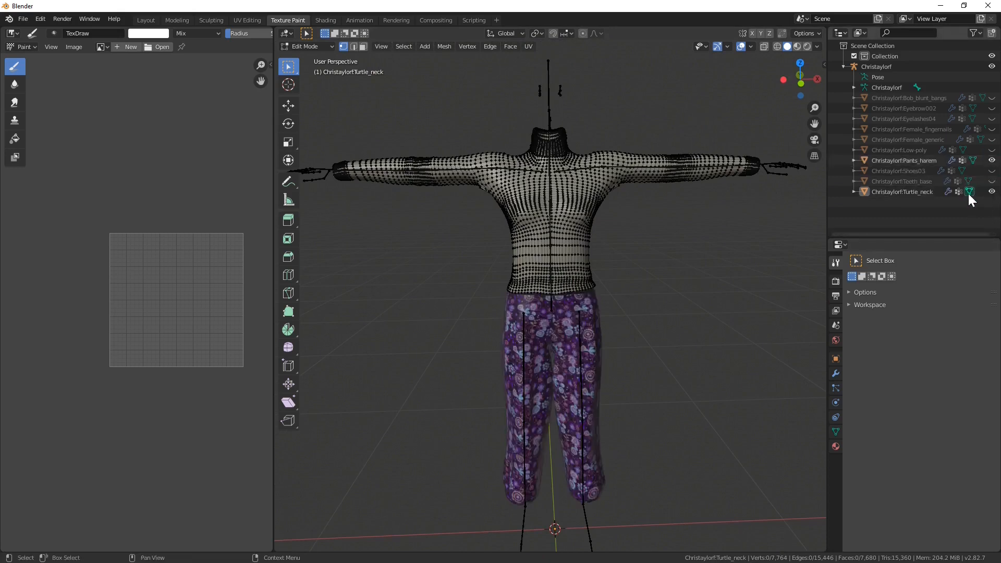
click(969, 192)
middle_drag(620, 292, 800, 291)
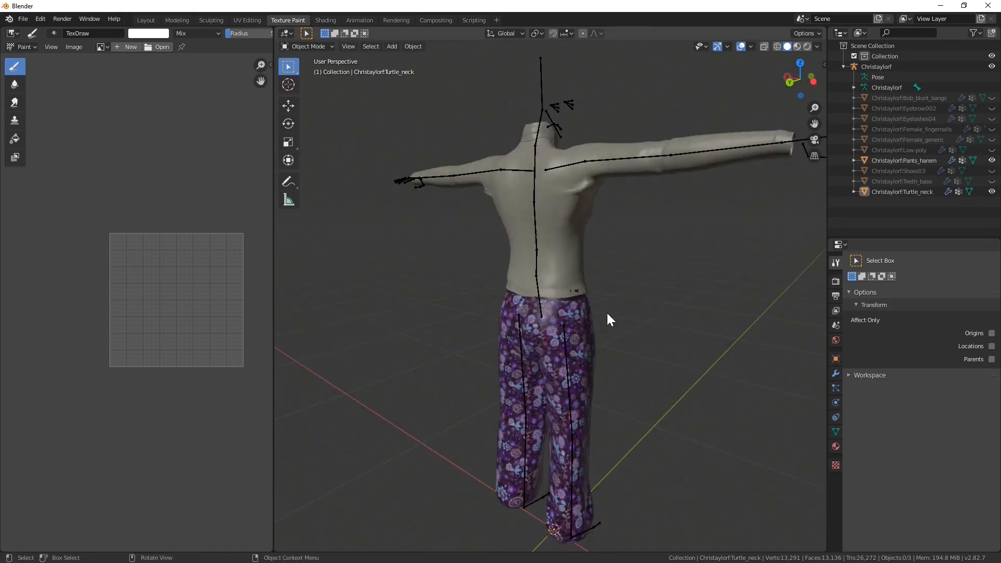
scroll(571, 289, up, 5)
middle_drag(567, 299, 393, 295)
- Open the harem pants mesh for editing and hide the turtleneck to expose the waistband
click(972, 160)
middle_drag(620, 291, 678, 292)
click(992, 192)
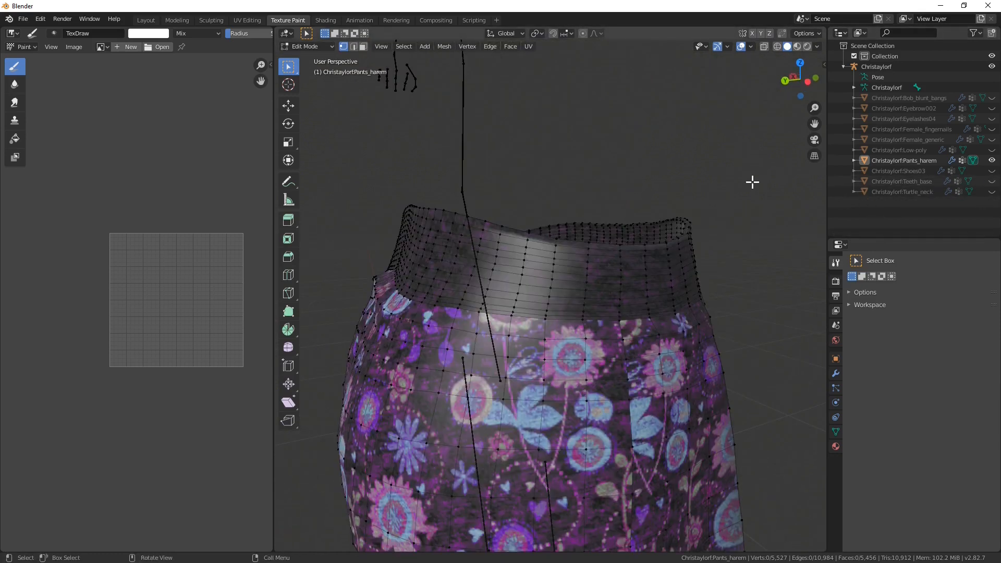
middle_drag(740, 249, 711, 233)
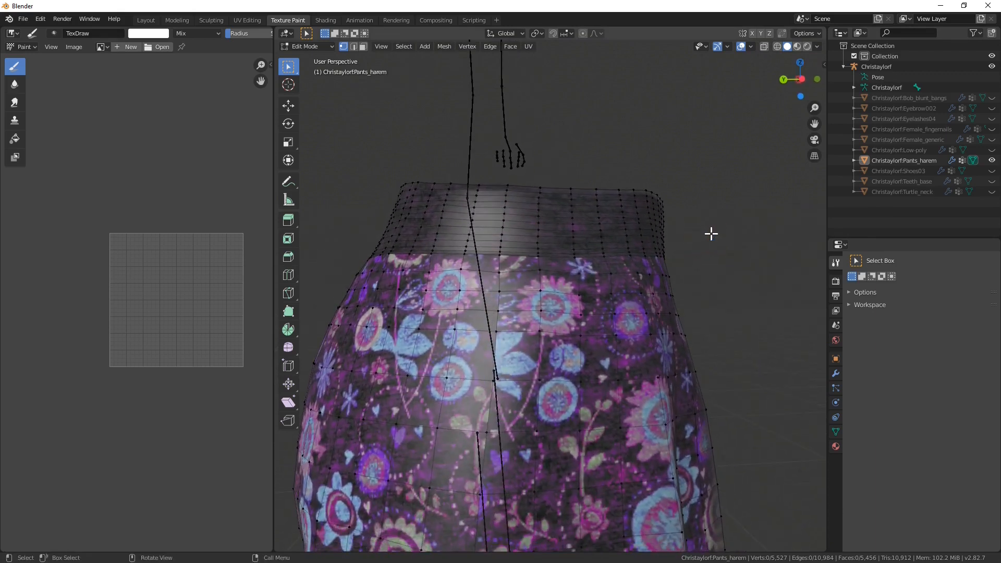
- Delete the first uneven vertices along the top edge of the harem pants' waistband at the character's side
drag(547, 194, 542, 194)
key(x)
click(537, 193)
scroll(465, 186, up, 2)
shift+middle_drag(464, 185, 511, 221)
drag(573, 224, 623, 240)
key(x)
click(623, 240)
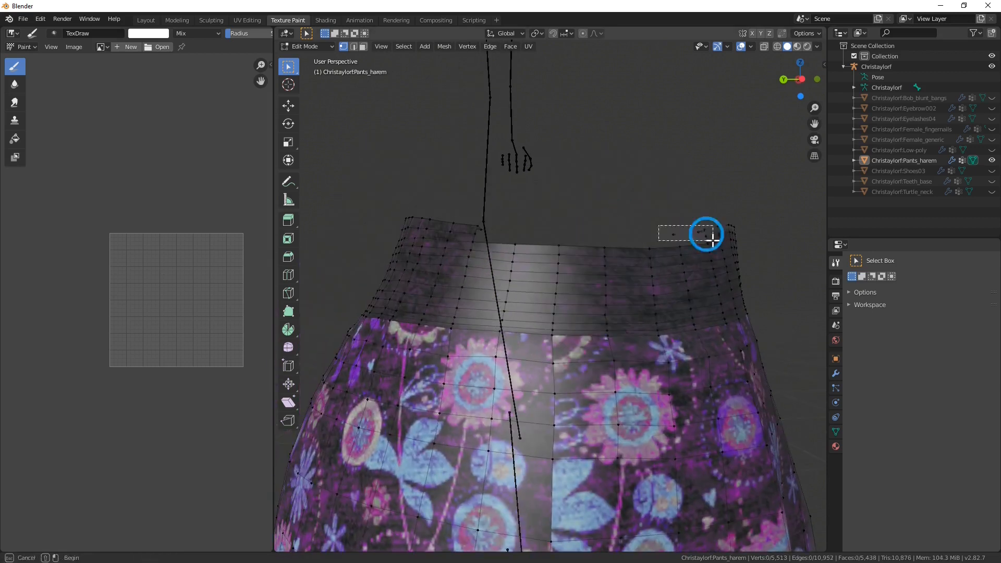
drag(712, 240, 712, 242)
key(x)
click(711, 245)
- Delete the protruding vertices along the adjoining stretch of the waistband's top edge
middle_drag(712, 246, 645, 236)
drag(396, 183, 459, 207)
drag(445, 185, 596, 204)
key(x)
click(572, 204)
key(x)
click(630, 215)
middle_drag(630, 215, 611, 215)
drag(552, 207, 635, 230)
key(x)
click(685, 255)
- Continue around the waistband, deleting the raised vertices that break the line of its upper rim
drag(572, 218, 642, 234)
key(x)
click(699, 239)
middle_drag(701, 230, 672, 230)
drag(537, 182, 683, 210)
key(x)
click(626, 204)
middle_drag(683, 210, 651, 209)
drag(590, 200, 672, 225)
key(x)
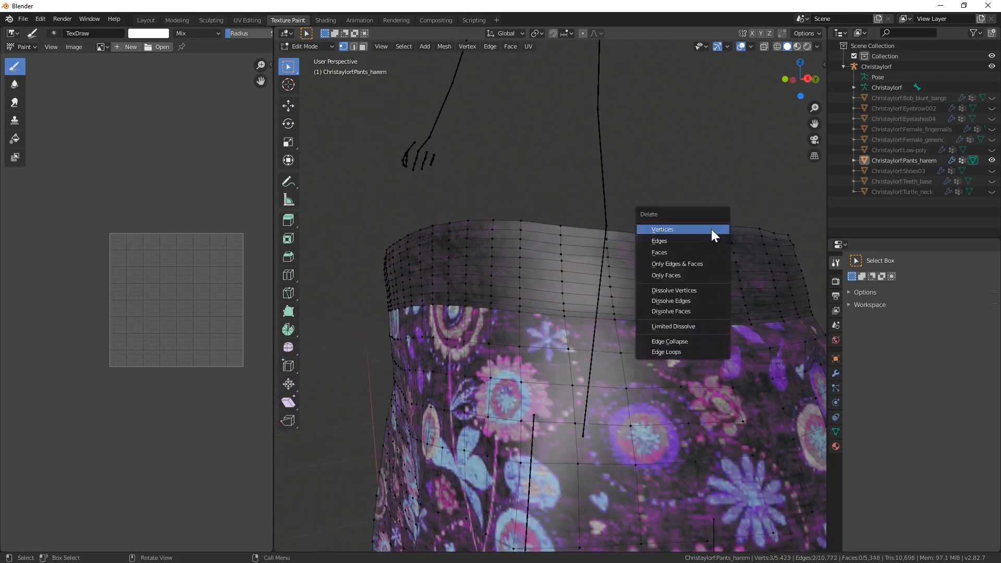
click(711, 229)
- Trim the jagged top vertices on the following section of the pants' waistband
middle_drag(711, 229, 750, 273)
drag(398, 174, 464, 205)
key(x)
click(465, 205)
drag(485, 168, 566, 192)
middle_drag(566, 192, 566, 212)
key(x)
drag(417, 199, 557, 218)
click(510, 227)
- Delete the row of high vertices at the far end of that waistband section
drag(549, 188, 626, 210)
drag(580, 183, 676, 209)
drag(640, 195, 707, 228)
key(x)
click(706, 228)
middle_drag(714, 229, 664, 235)
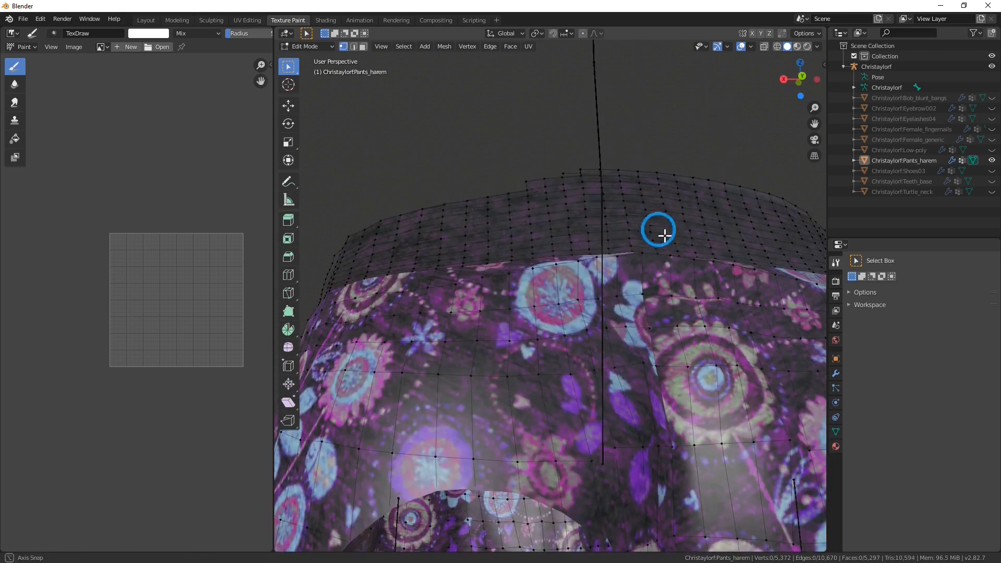
- Delete the stepped vertices across the highest part of the waistband's rim
drag(541, 158, 611, 188)
key(x)
click(642, 183)
drag(666, 170, 705, 187)
middle_drag(710, 189, 630, 146)
drag(629, 143, 753, 173)
key(x)
click(750, 172)
drag(637, 146, 753, 172)
key(x)
click(753, 170)
- Delete the last protruding tabs on the waistband's rim and check the whole top edge of the pants
middle_drag(751, 171, 690, 146)
key(x)
click(716, 154)
drag(714, 134, 797, 155)
middle_drag(797, 154, 598, 142)
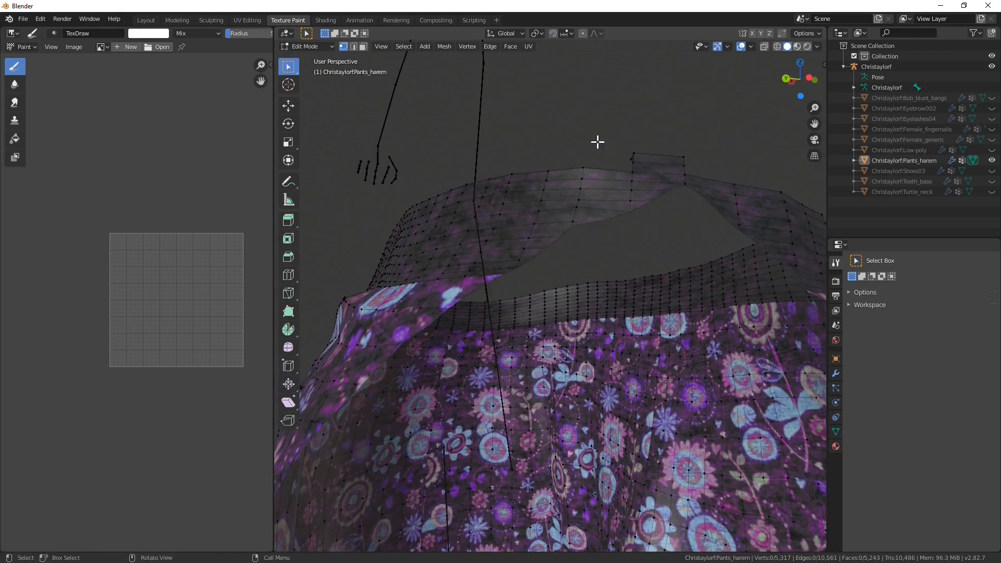
key(x)
click(713, 177)
middle_drag(713, 177, 658, 201)
scroll(657, 200, down, 4)
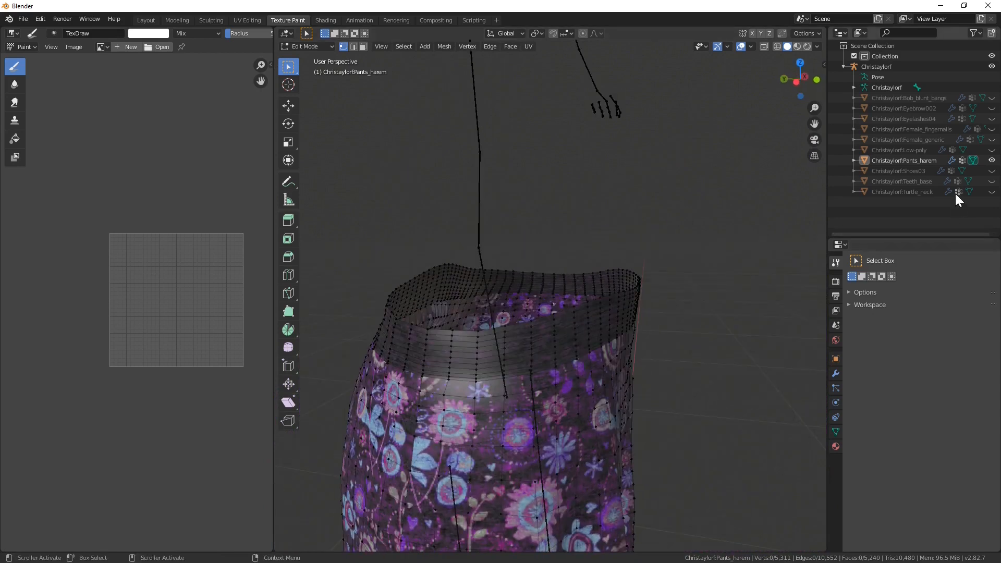
- Show the turtleneck again, edit its mesh and move the hem faces outward where the pants poke through
click(991, 191)
middle_drag(681, 274, 773, 267)
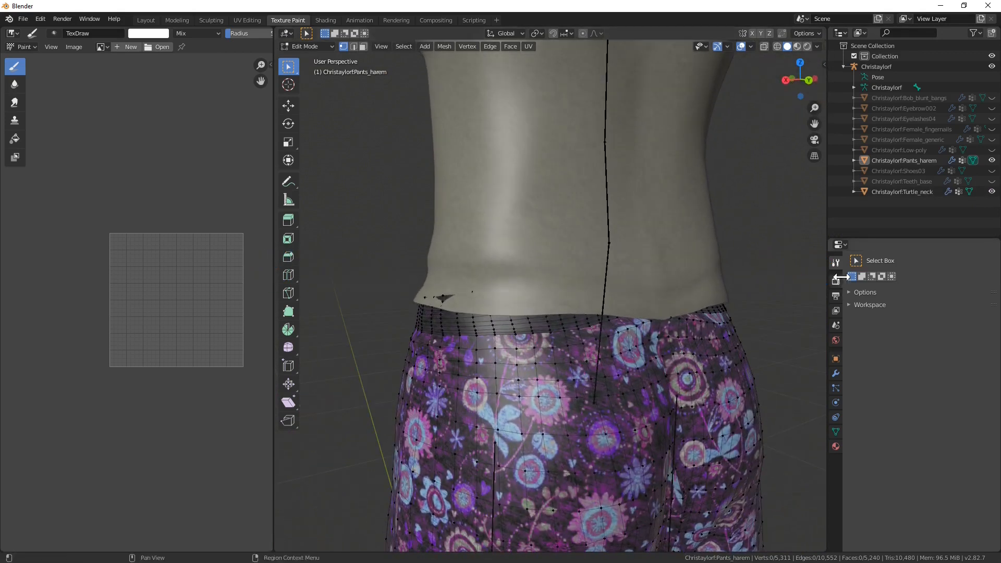
click(967, 191)
middle_drag(670, 280, 688, 306)
scroll(504, 295, up, 1)
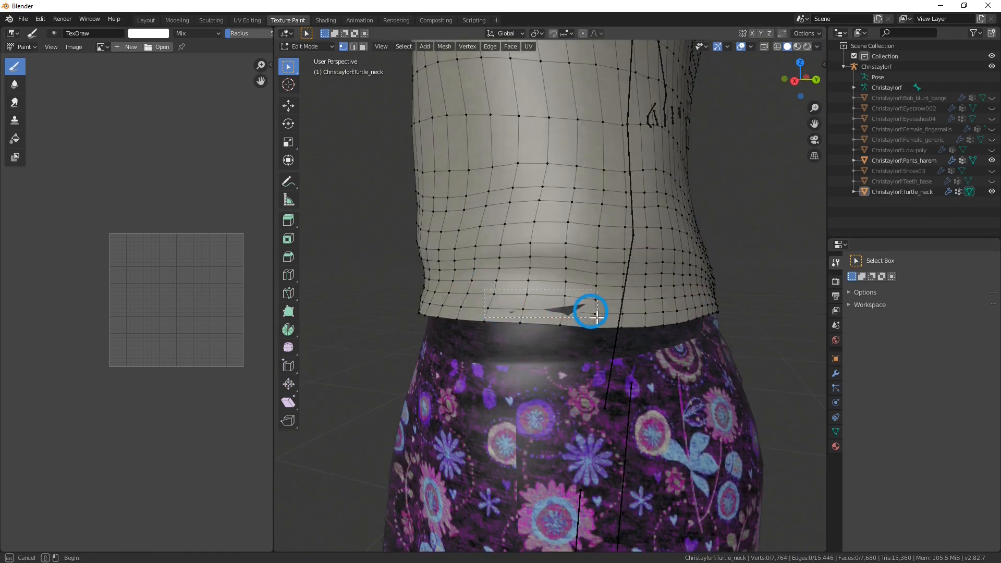
click(289, 106)
middle_drag(589, 339, 562, 357)
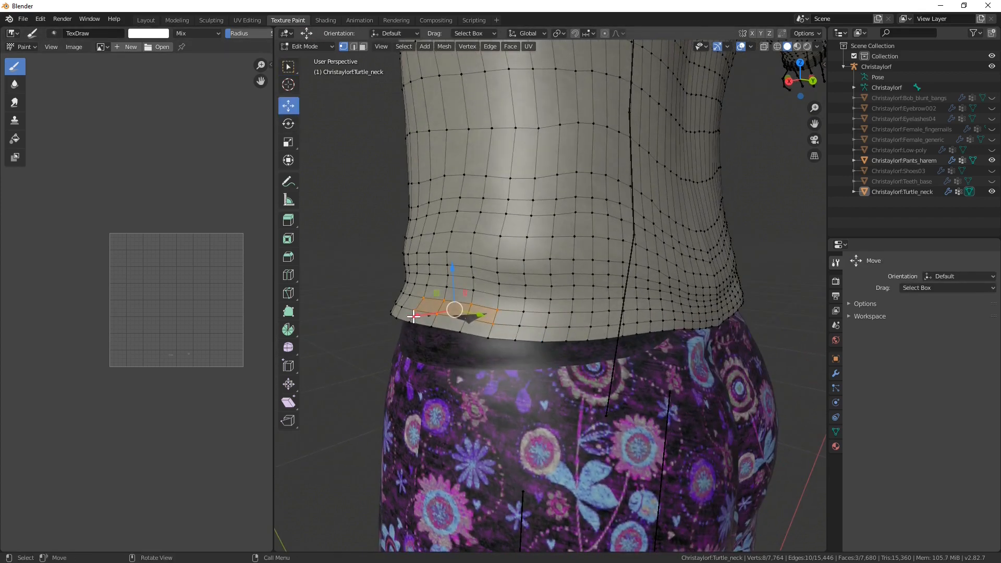
drag(412, 315, 411, 334)
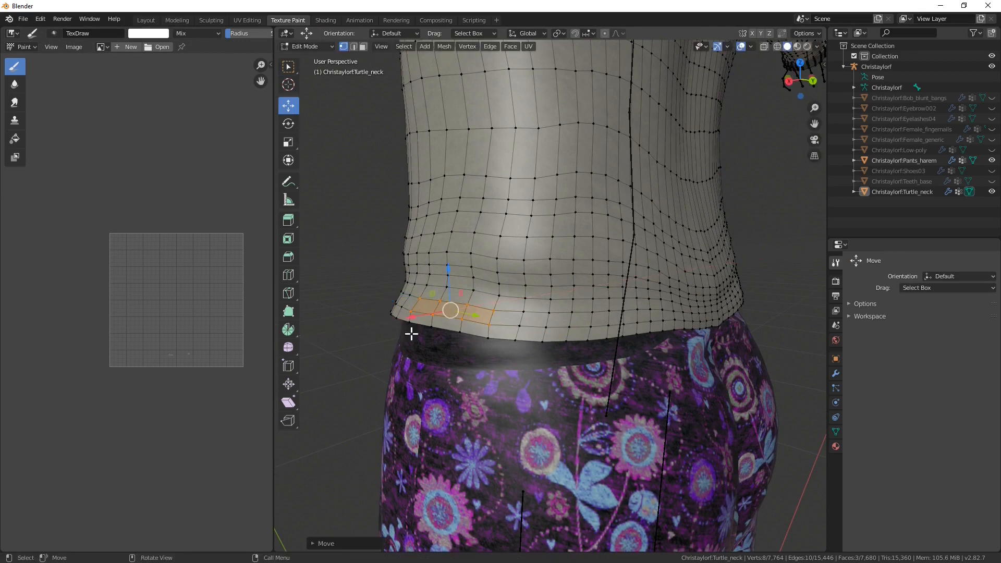
- Move the two hem faces on the turtleneck's other side outward to cover the pants poking through
middle_drag(708, 325, 550, 324)
click(578, 330)
middle_drag(729, 404, 694, 402)
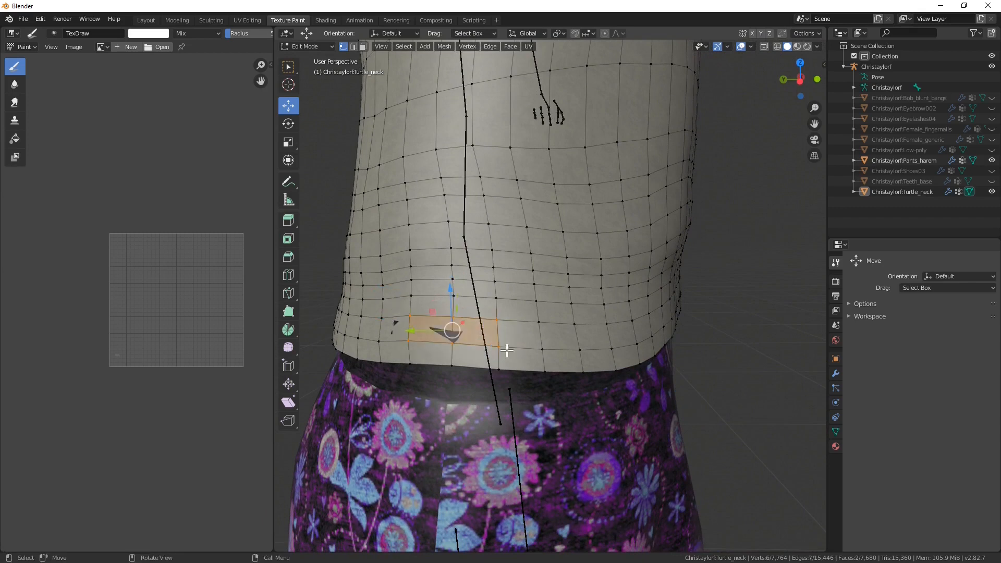
drag(462, 321, 460, 325)
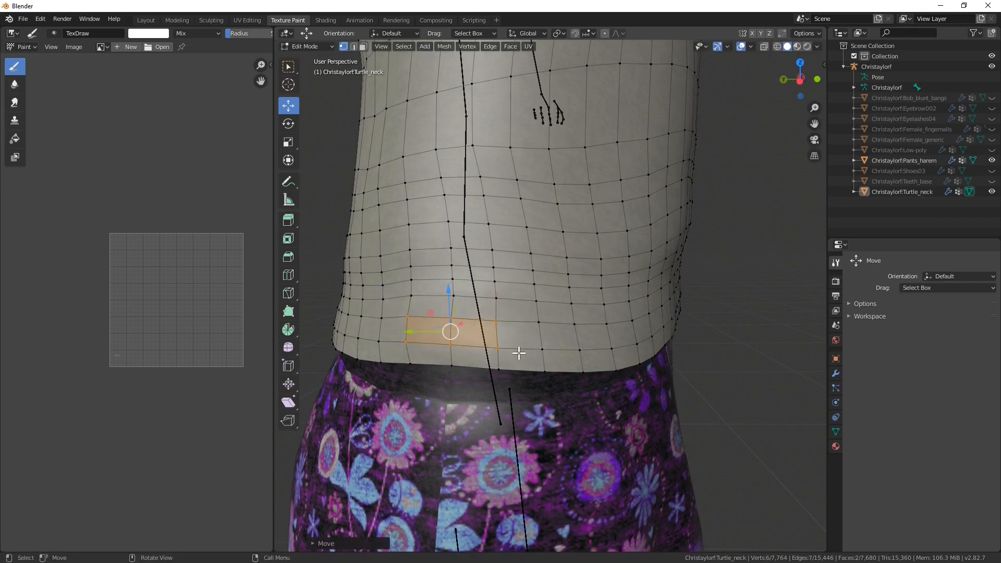
- Nudge the dipping centre section of the turtleneck's hem slightly outward and finish editing the turtleneck mesh
middle_drag(679, 326, 723, 279)
middle_drag(459, 324, 398, 240)
middle_drag(402, 204, 482, 232)
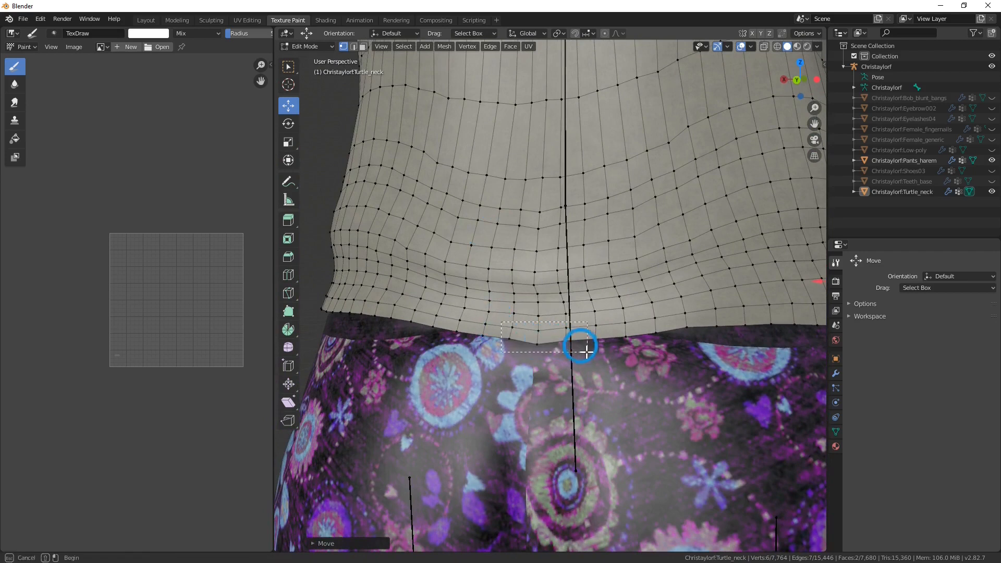
middle_drag(559, 354, 519, 367)
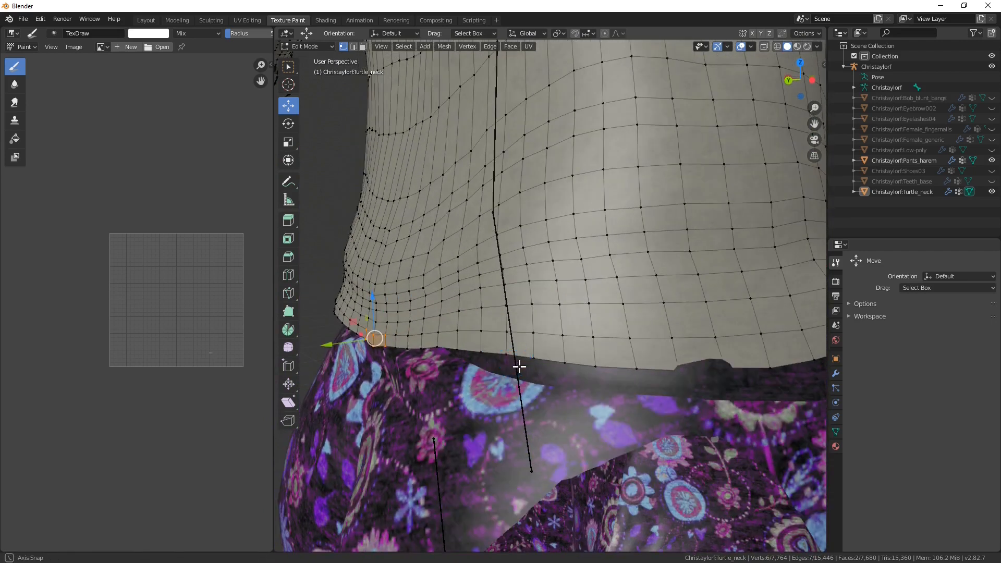
drag(326, 345, 327, 346)
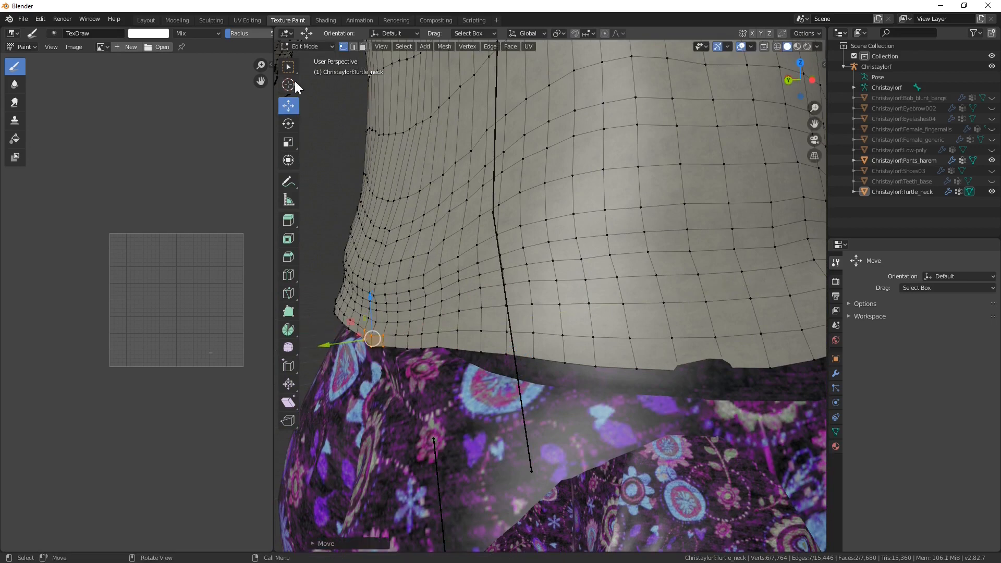
click(288, 68)
middle_drag(400, 230, 571, 279)
scroll(572, 280, down, 6)
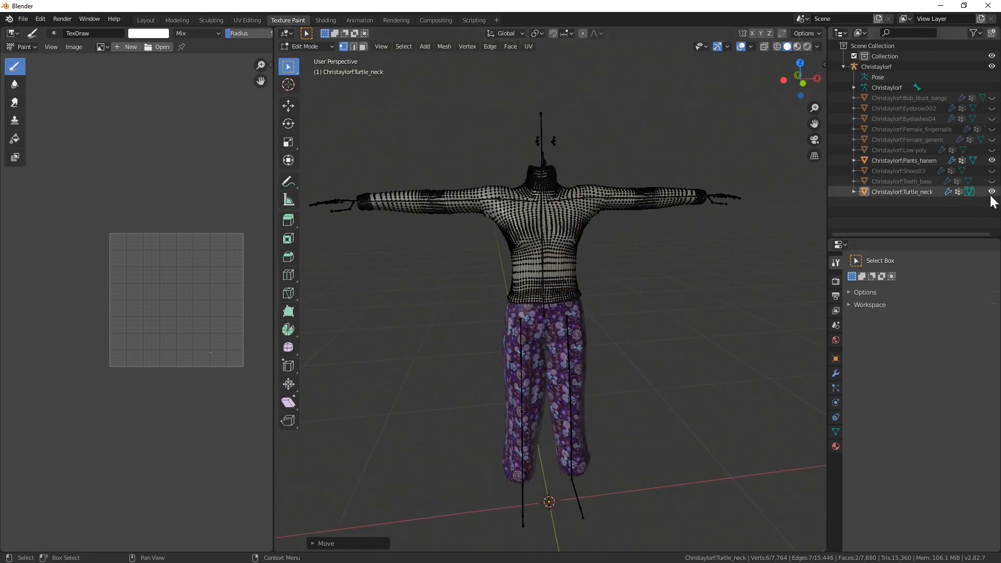
click(969, 193)
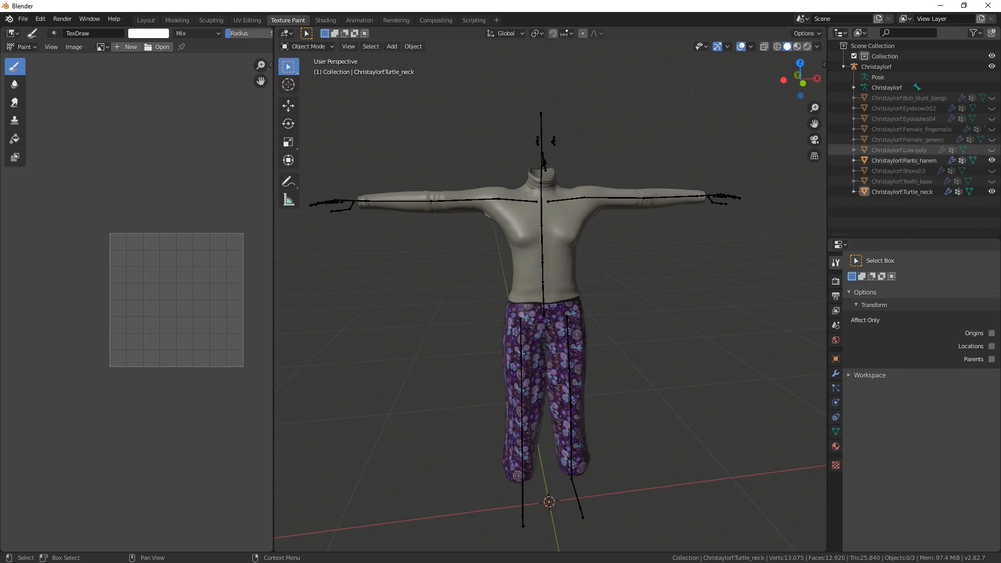
- Show the female body, hide the pants and turtleneck, and open the body mesh for editing
click(991, 140)
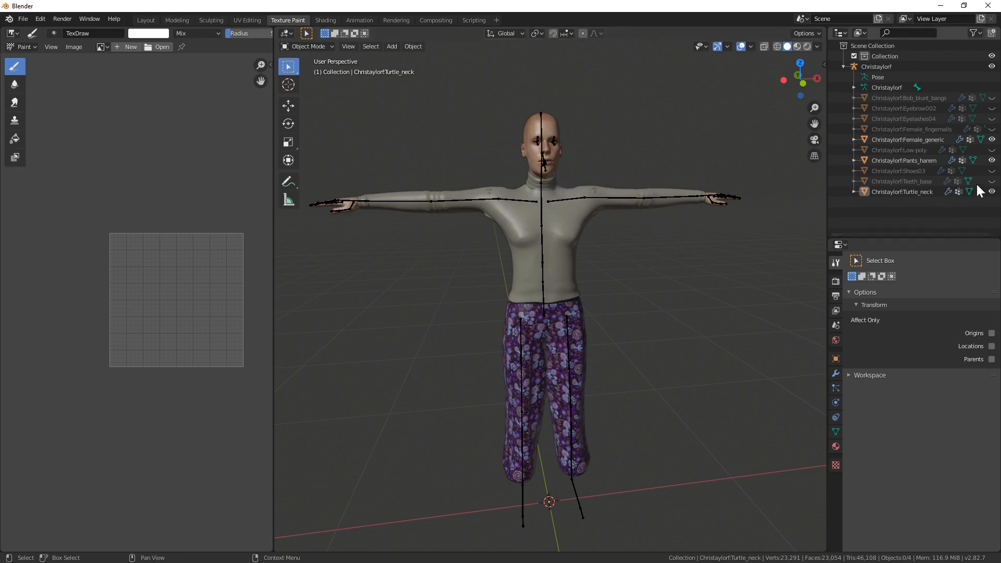
click(992, 160)
click(991, 191)
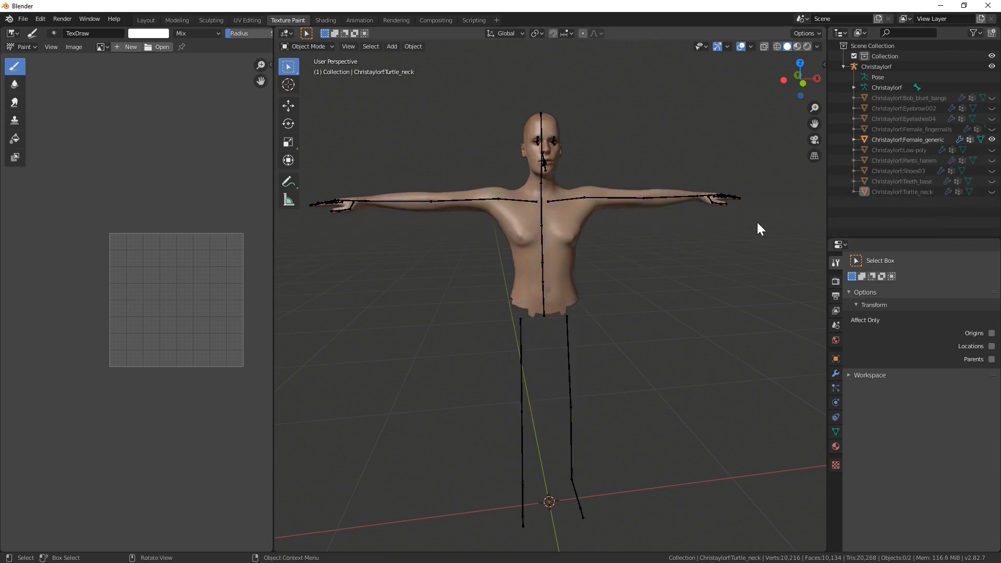
click(981, 140)
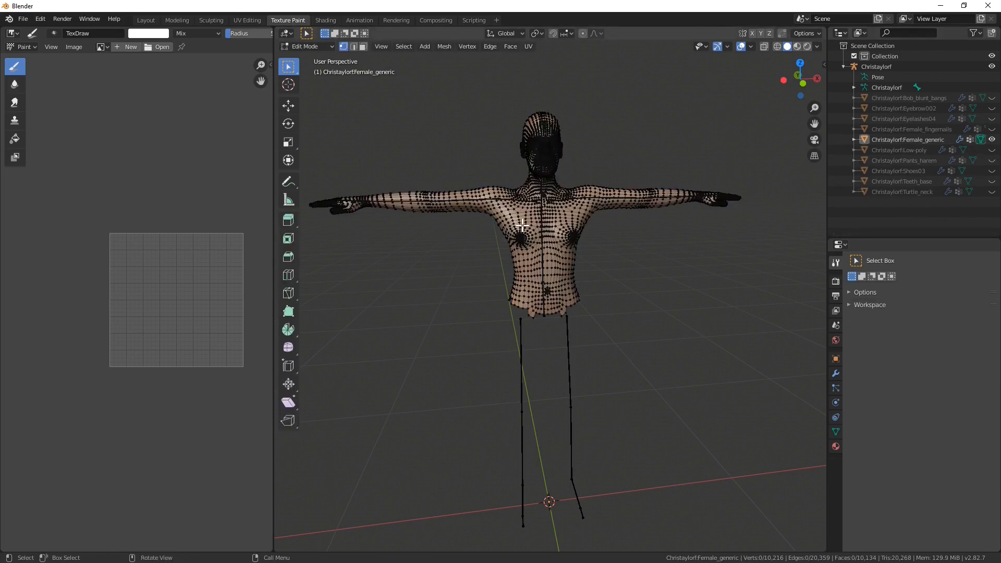
- Delete the body vertices of the central torso and the character's left shoulder and arm hidden by clothing
middle_drag(615, 303, 600, 298)
drag(522, 182, 583, 305)
key(x)
click(576, 328)
key(x)
click(584, 305)
drag(574, 172, 593, 226)
key(x)
click(700, 260)
- Delete the remaining torso and right arm vertices, keeping only the head and hands, and finish editing the body
drag(436, 175, 528, 329)
key(x)
click(527, 328)
drag(516, 183, 436, 312)
key(x)
click(435, 311)
drag(382, 188, 455, 238)
key(x)
middle_drag(725, 265, 705, 286)
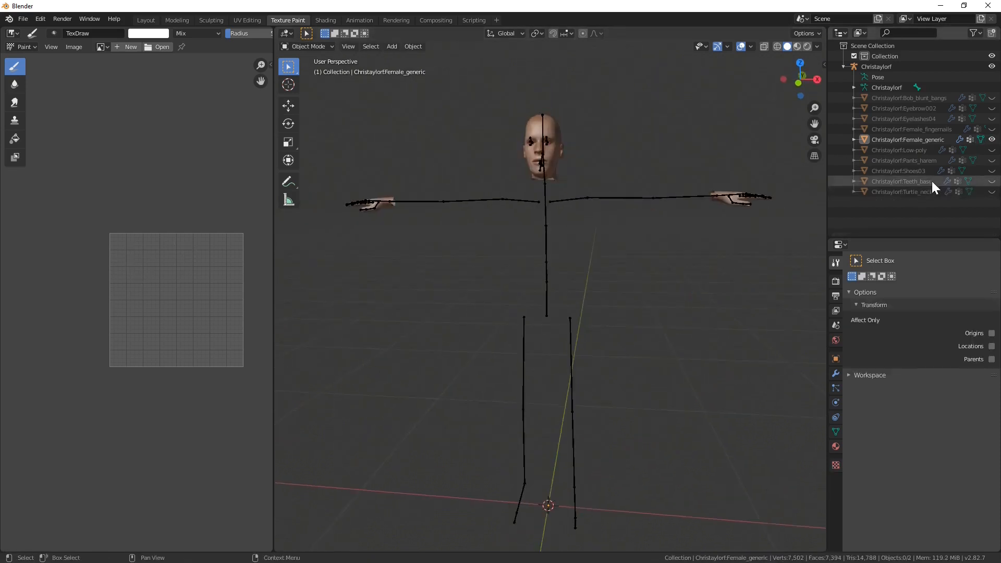
- Show the pants, turtleneck and all other hidden character parts, and check the assembled figure
click(991, 160)
click(991, 191)
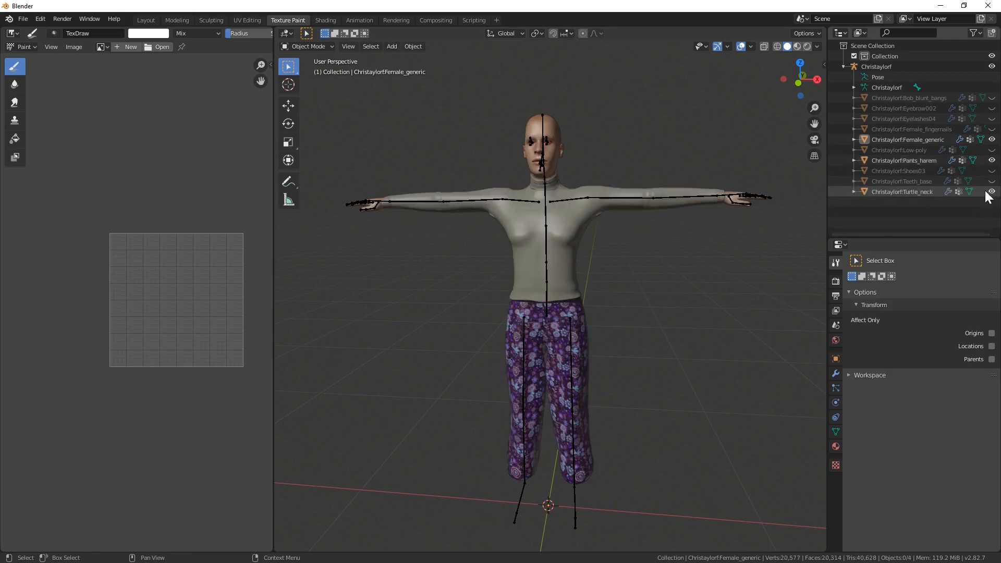
middle_drag(746, 268, 746, 268)
scroll(568, 111, up, 3)
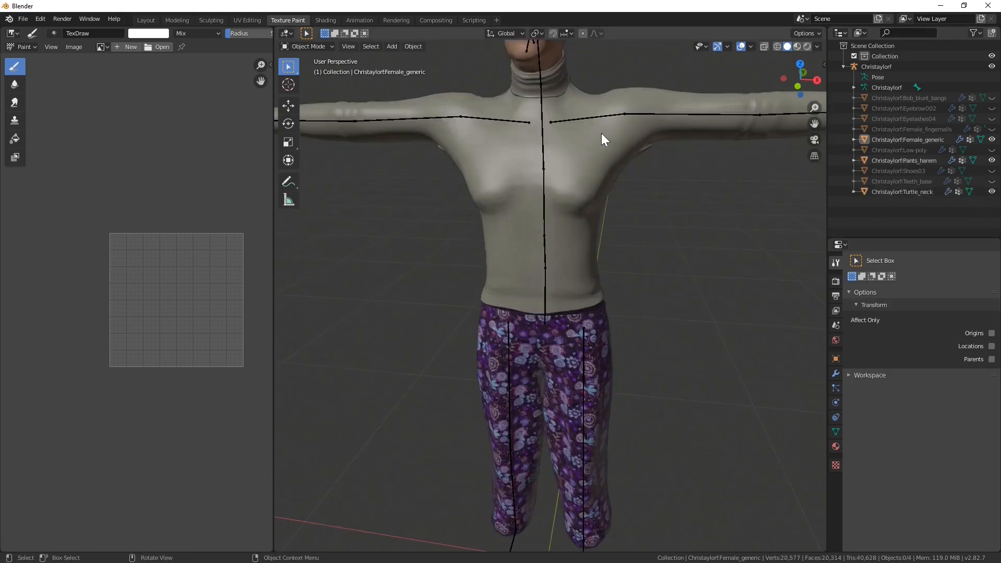
scroll(611, 172, down, 4)
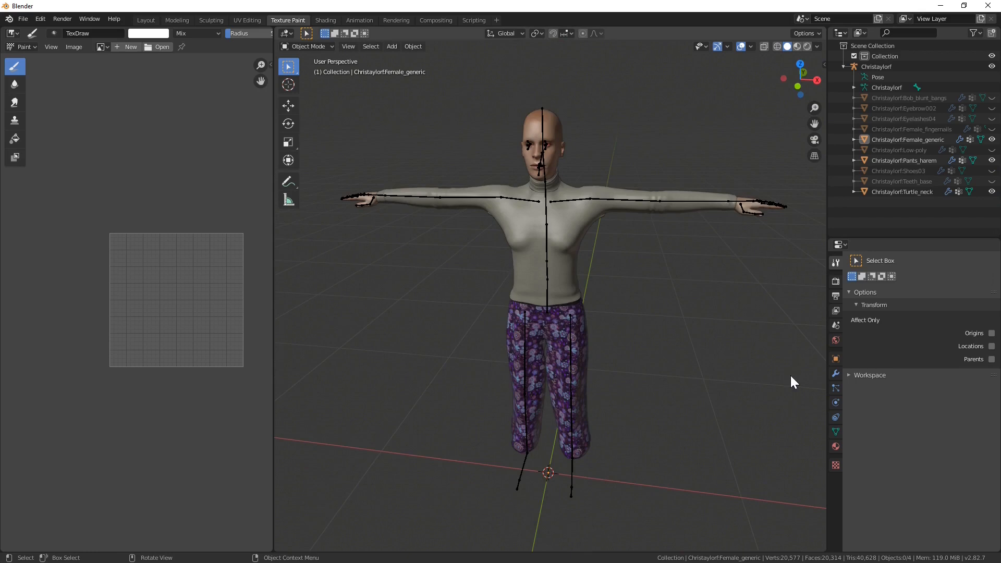
drag(991, 97, 992, 187)
middle_drag(656, 237, 623, 264)
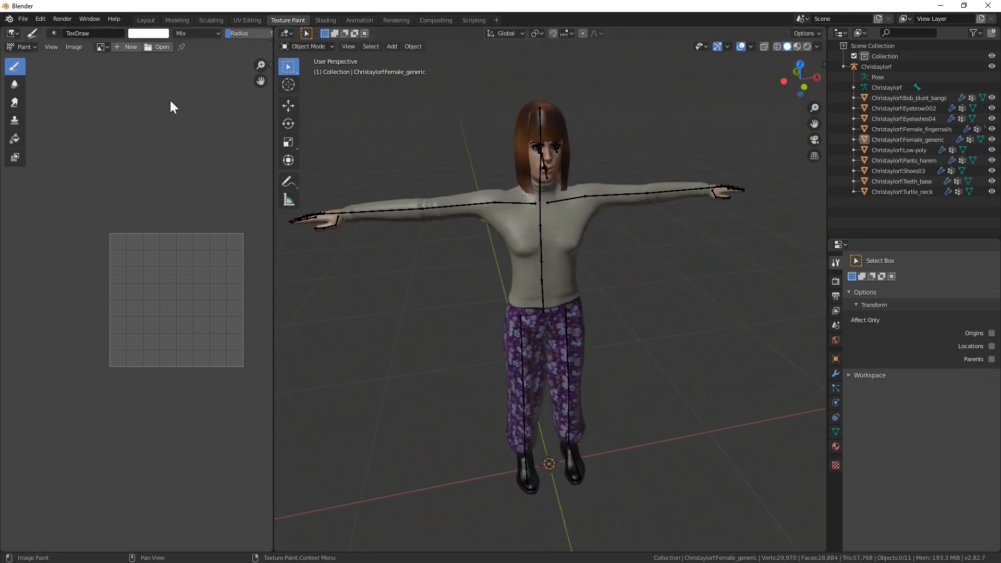
- Export the character as FBX, overwriting ChrisTaylorF.fbx in the ChrisTaylorF folder
click(24, 19)
mouse_move(36, 171)
click(140, 232)
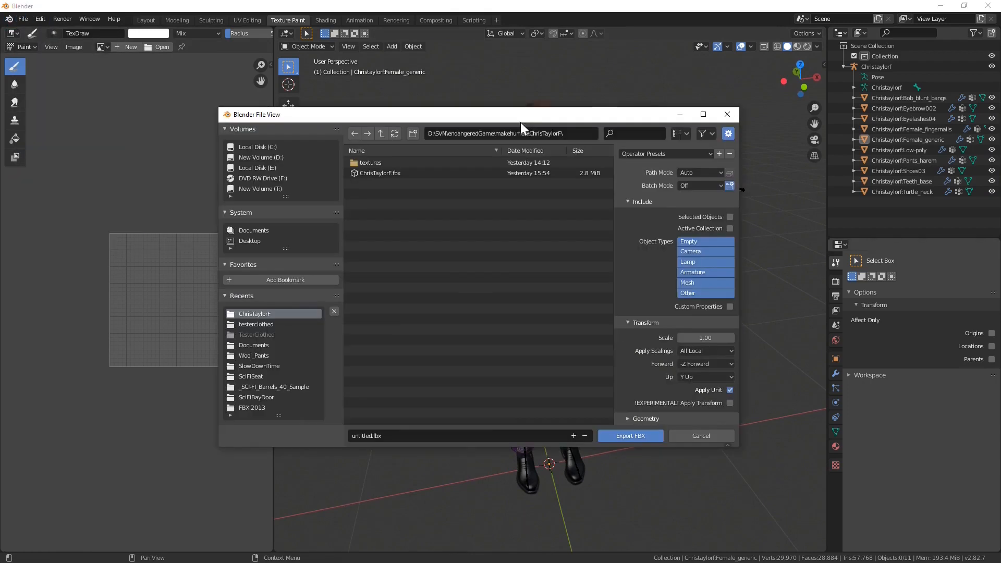
click(385, 171)
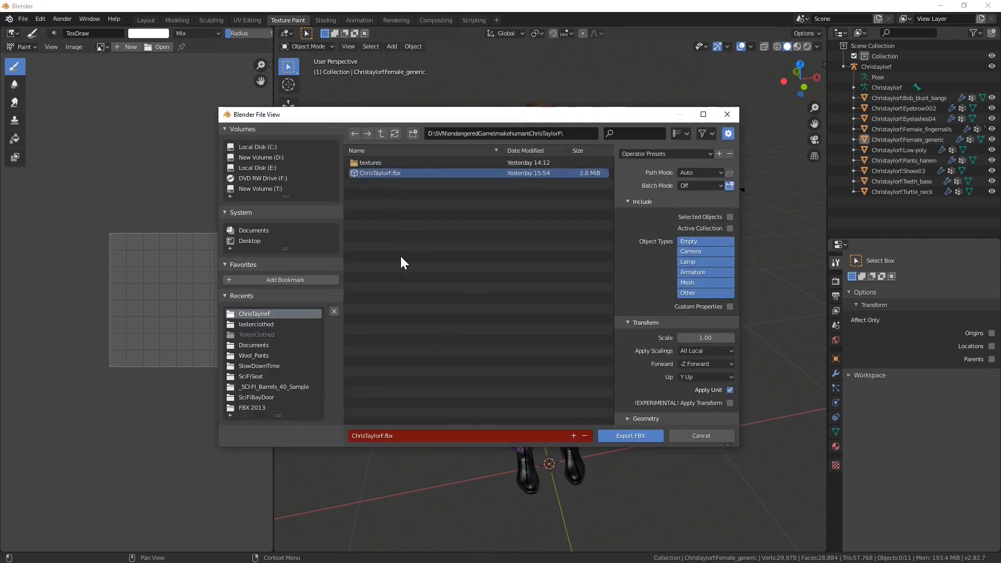
click(624, 436)
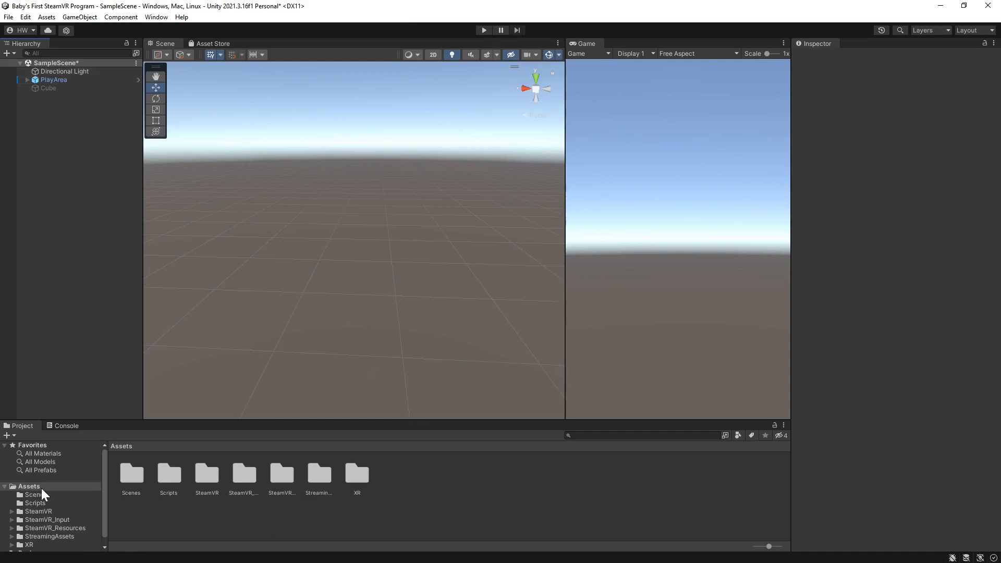
- In Unity, create a new folder named makehuman in the project's Assets
right_click(518, 508)
mouse_move(569, 223)
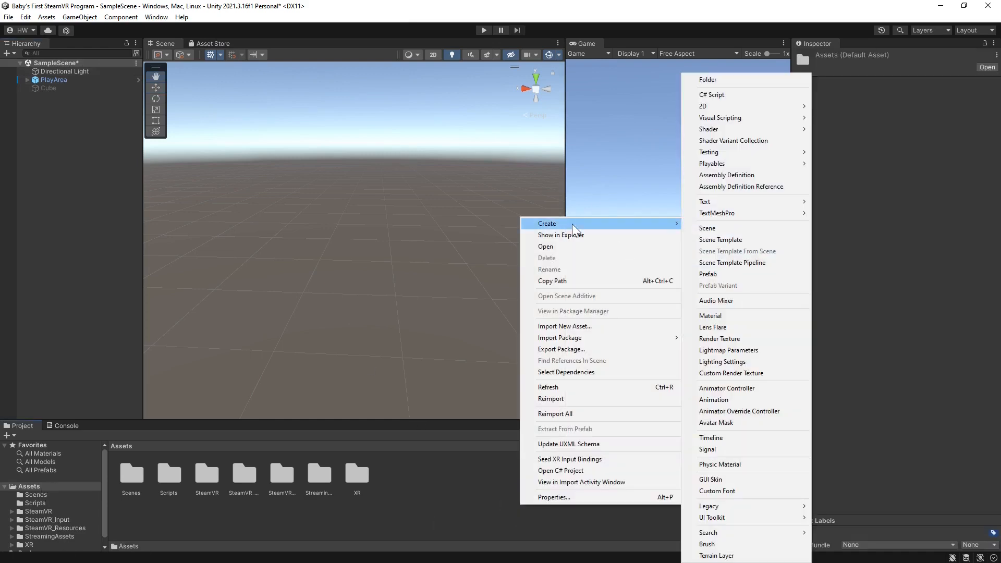
click(750, 83)
text(makehuman)
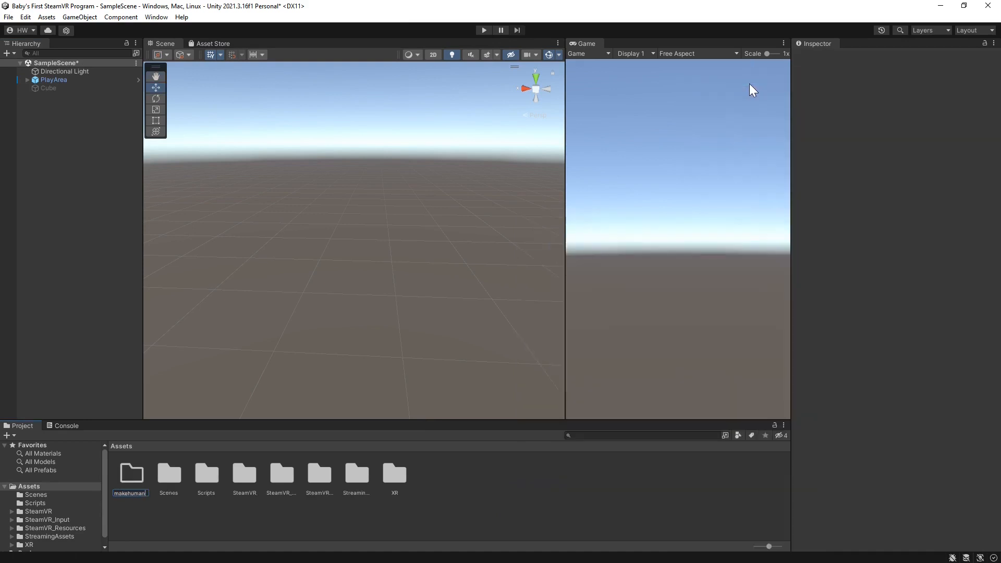
key(Return)
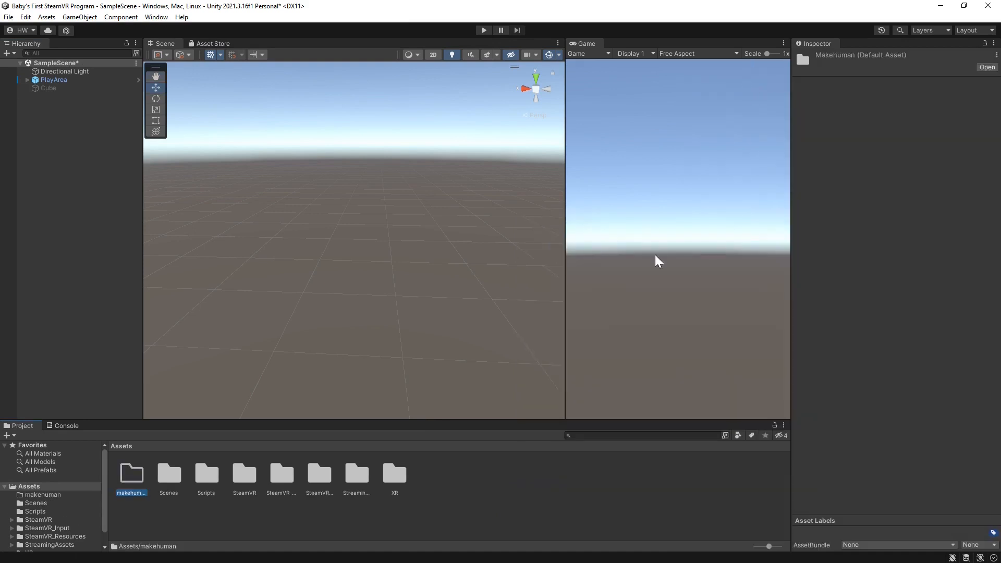
- Import the textures folder and ChrisTaylorF.fbx from the ChrisTaylorF folder into the makehuman assets folder
double_click(130, 473)
key(alt+Tab)
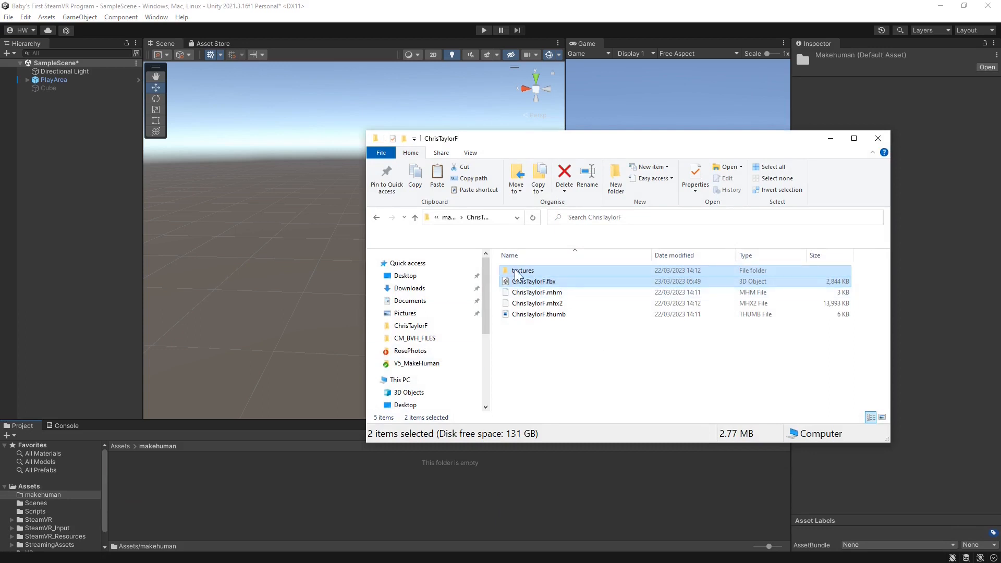
drag(518, 286, 249, 514)
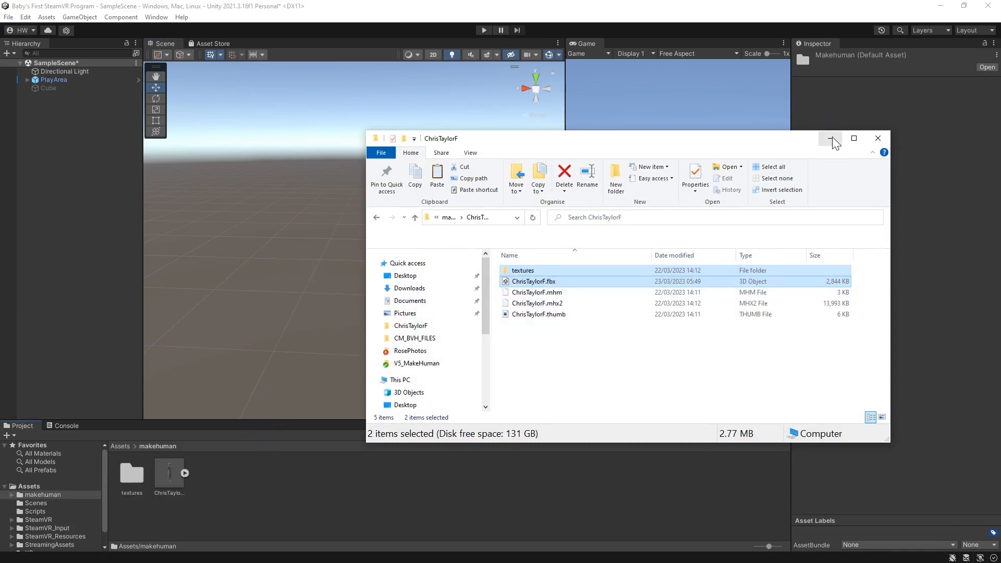
click(831, 138)
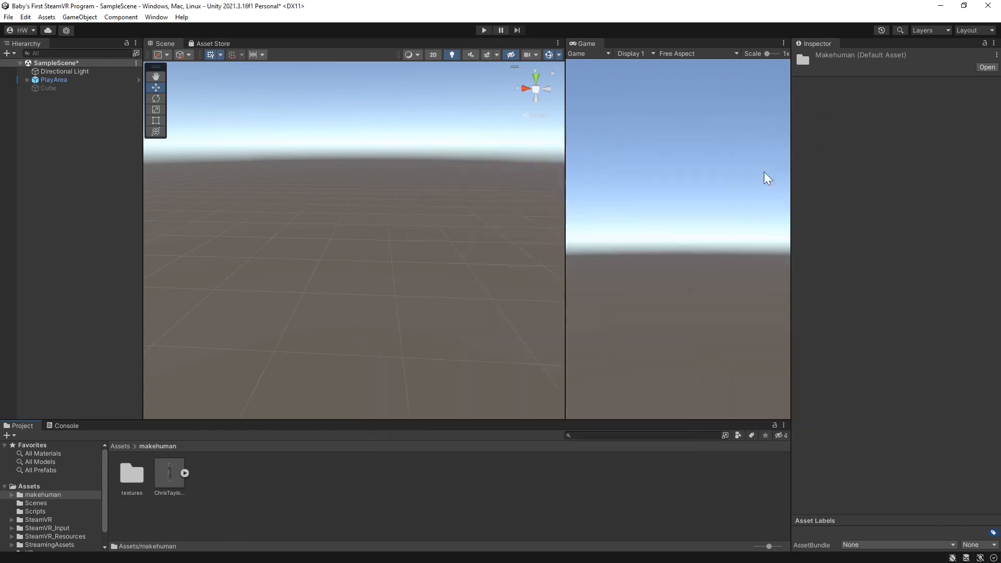
- Set the imported ChrisTaylorF model's rig animation type to Humanoid
click(168, 482)
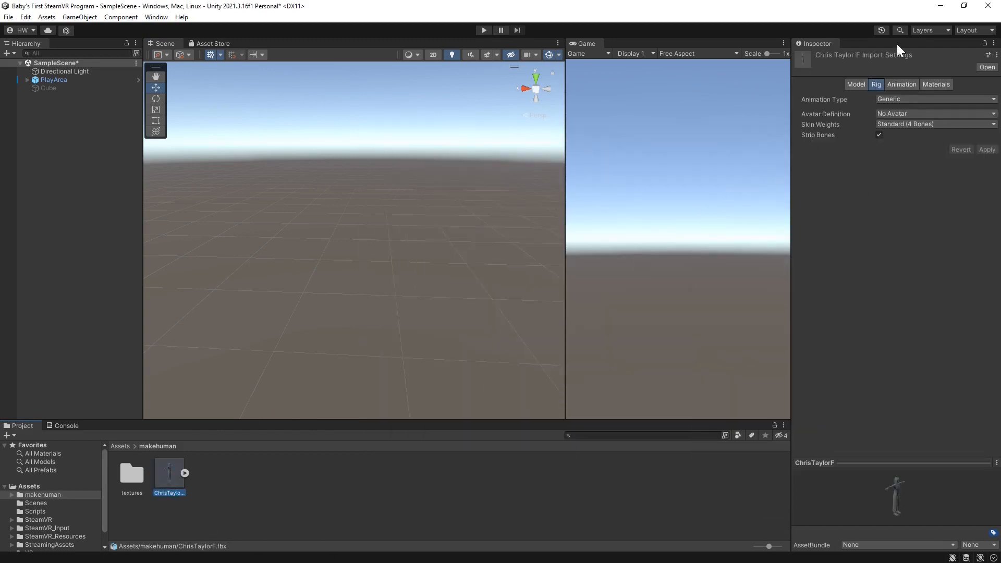
click(978, 99)
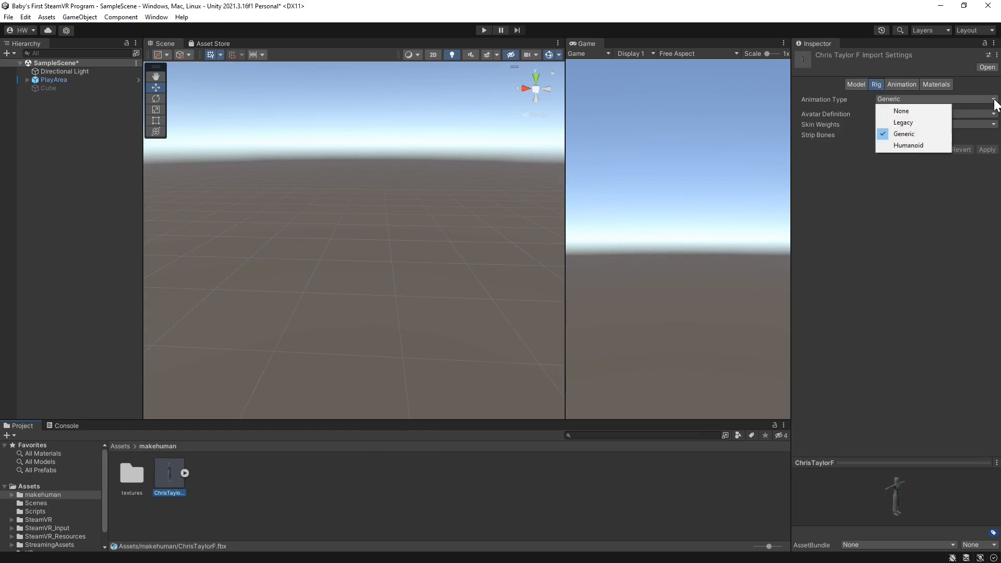
click(907, 147)
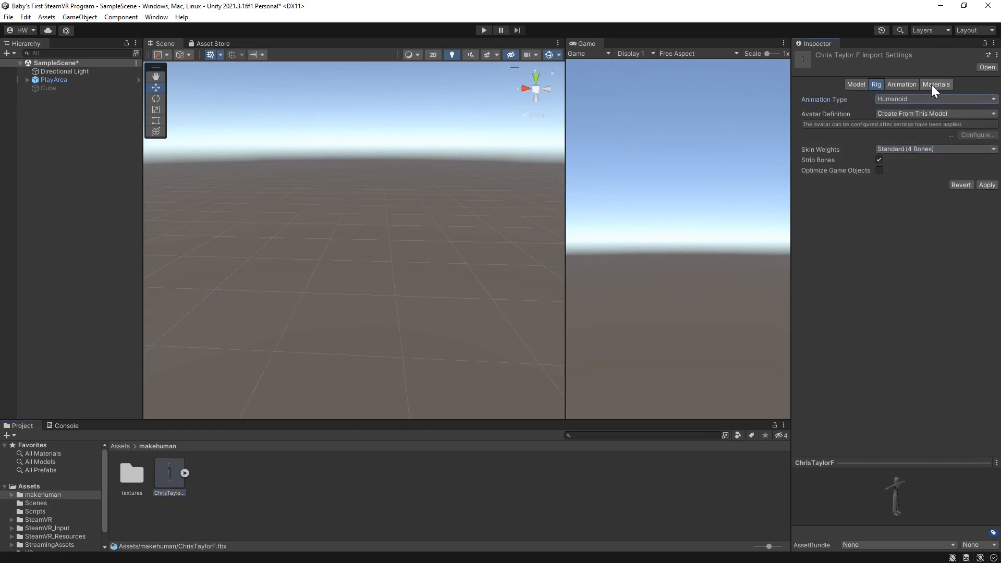
- Extract the model's embedded materials into a new folder named materials inside makehuman, including the pending import settings
click(931, 84)
click(915, 131)
click(76, 68)
text(materials)
key(Return)
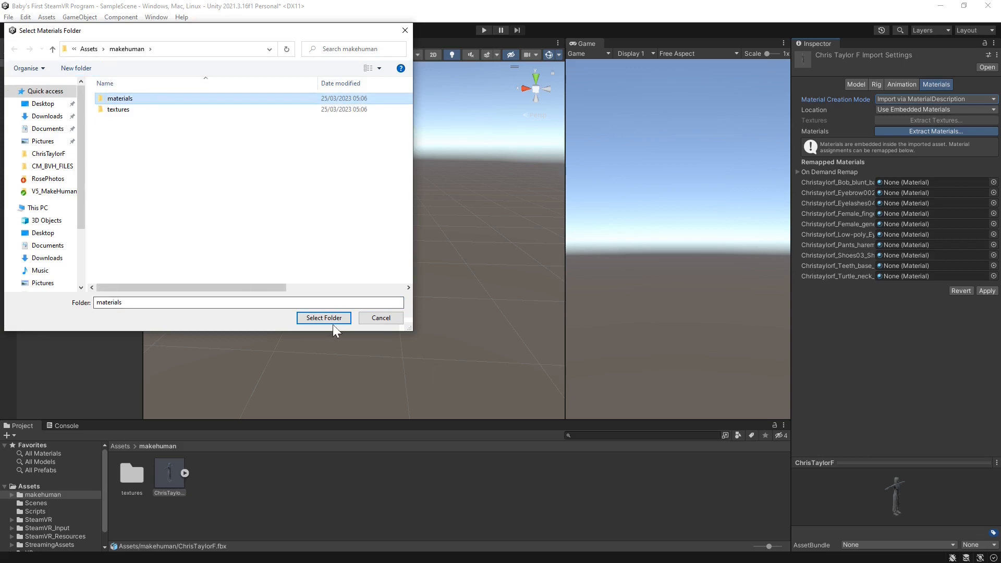
click(327, 319)
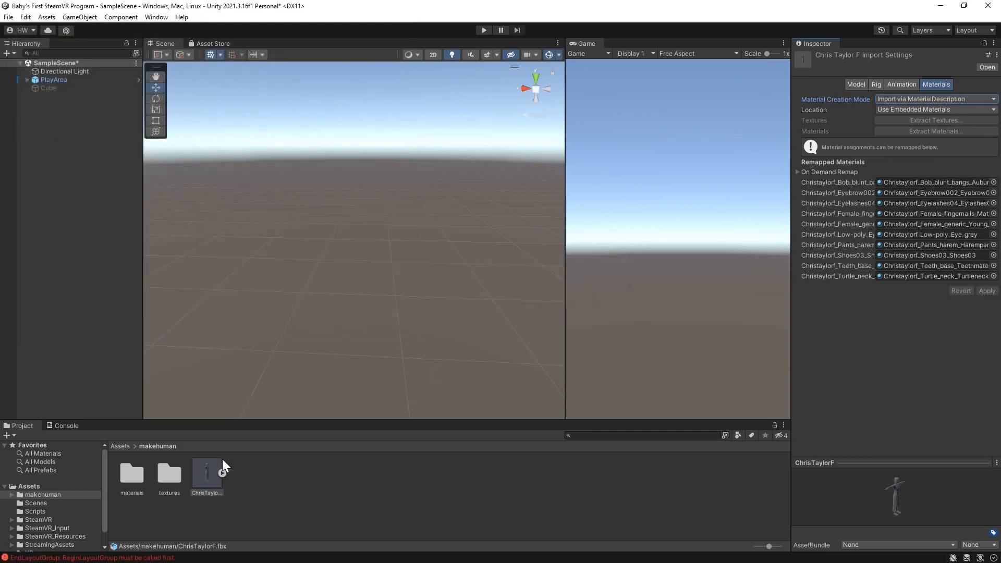
- Place the ChrisTaylorF model in the scene, expand its parts and select the Bob_blunt_bangs hair
drag(204, 477, 353, 384)
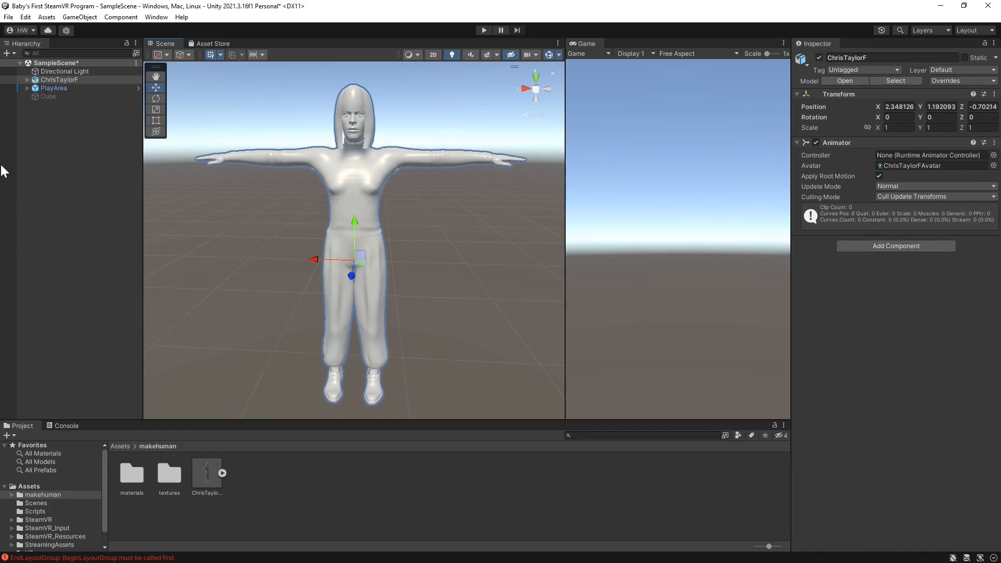
click(27, 79)
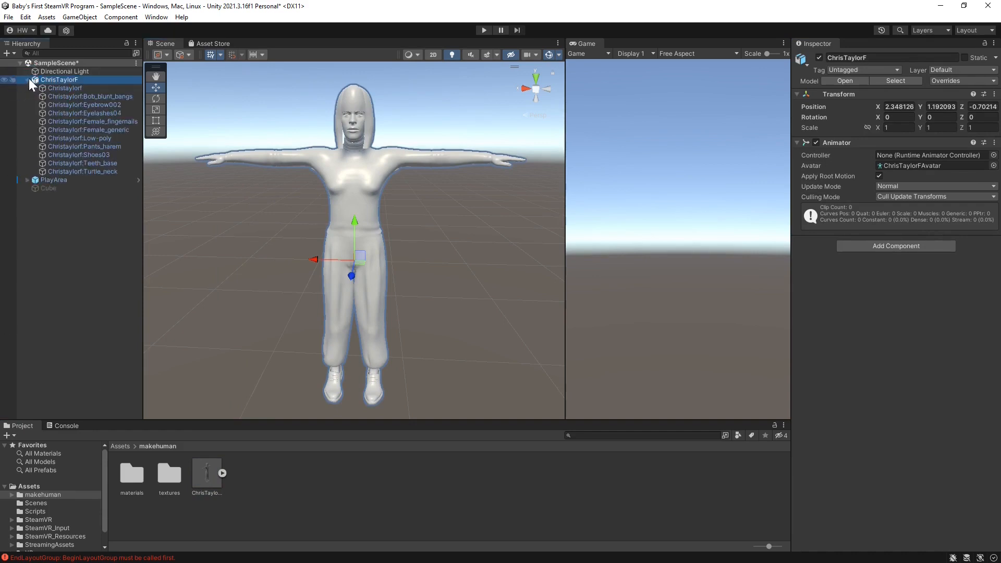
click(58, 95)
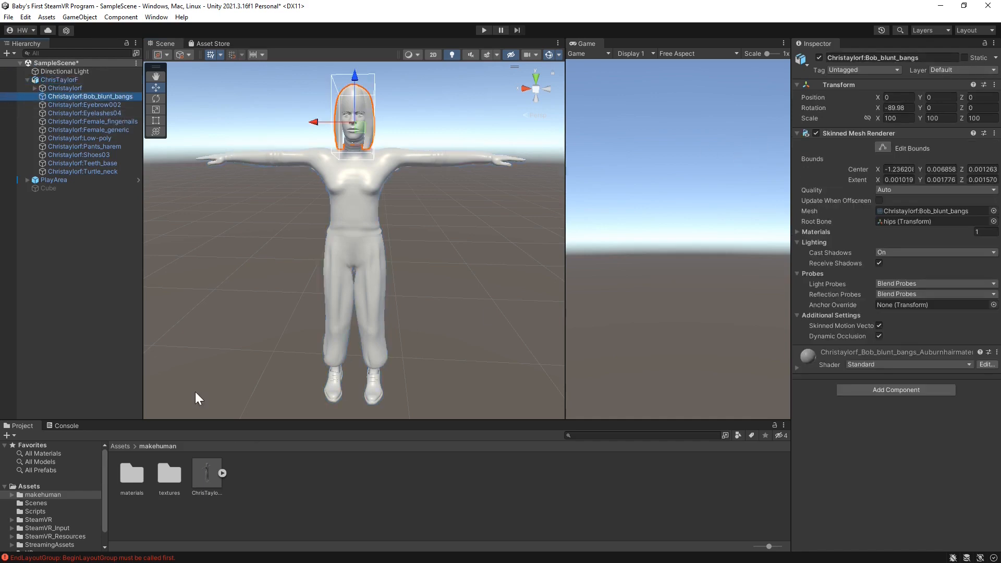
- Give the Bob_blunt_bangs hair material the AuburnHair albedo texture and the Fade rendering mode
double_click(168, 474)
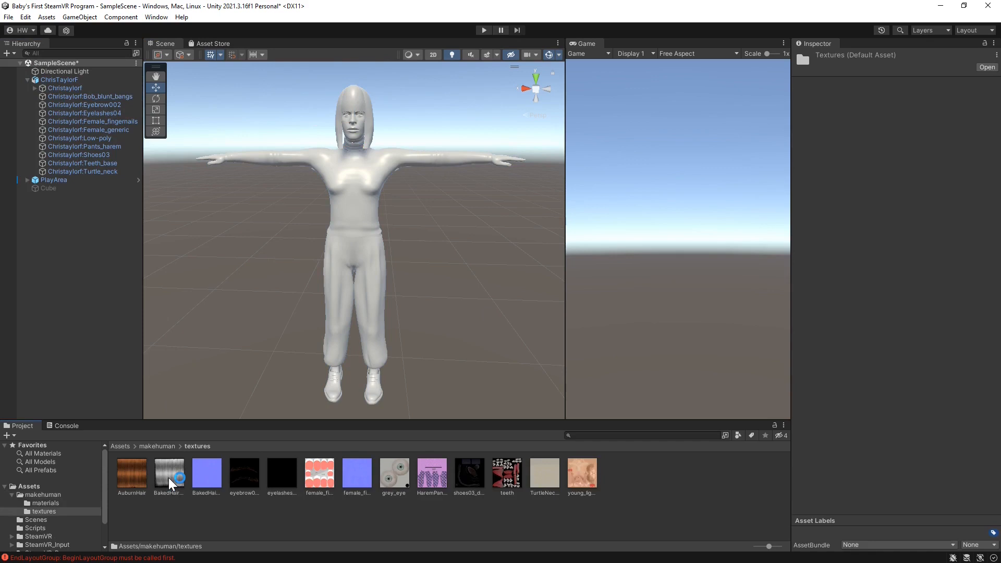
click(121, 97)
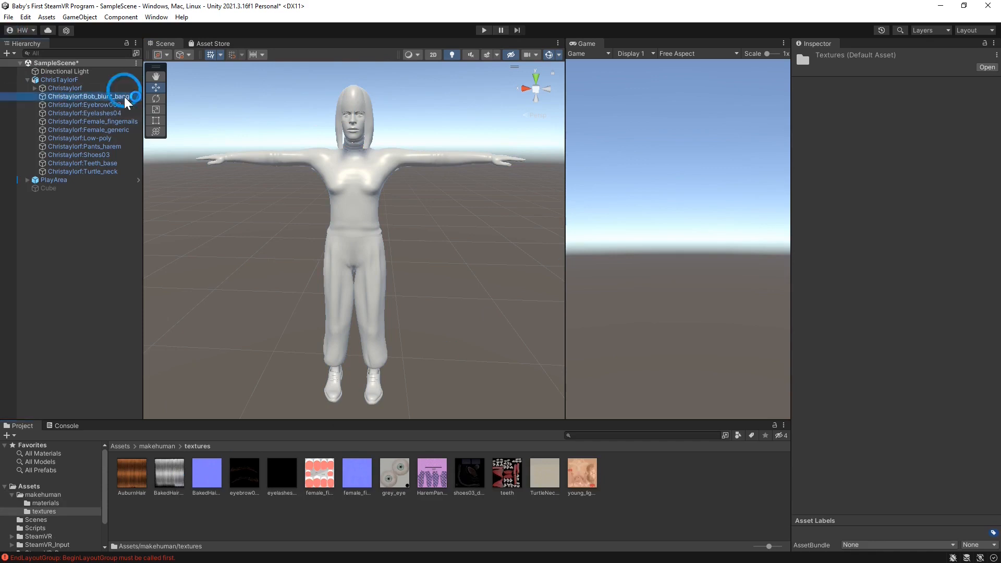
drag(183, 481, 797, 371)
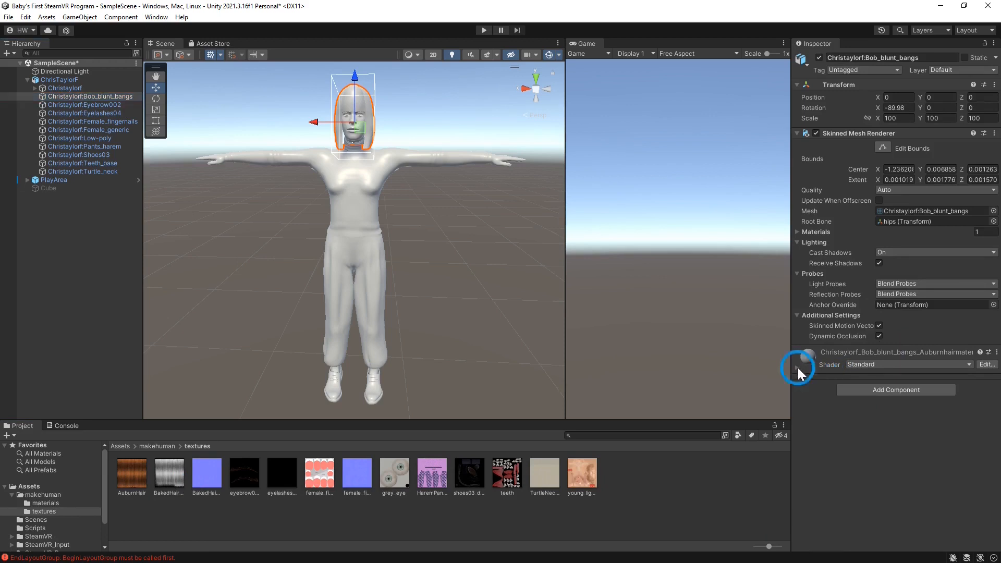
click(797, 369)
drag(123, 478, 806, 406)
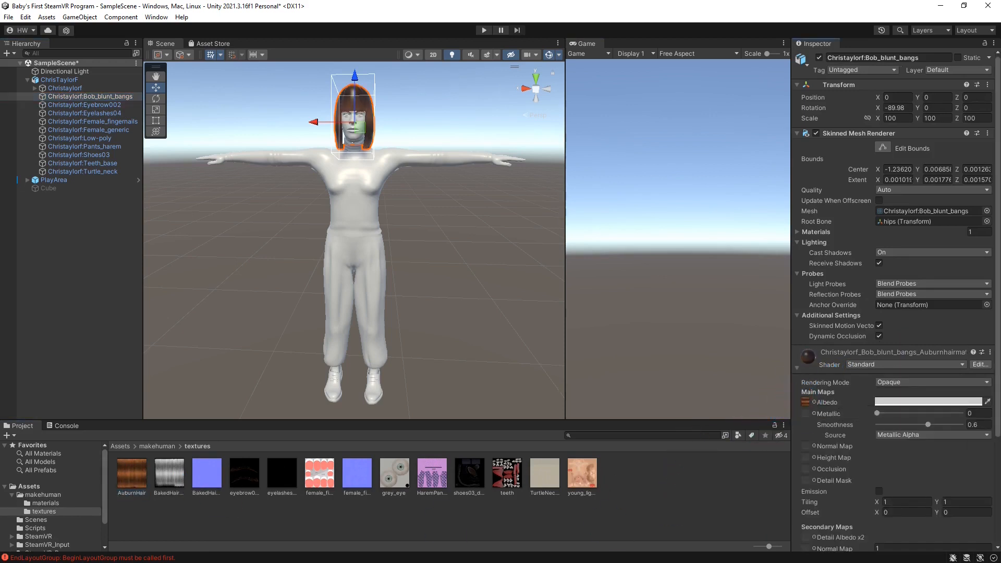
click(986, 384)
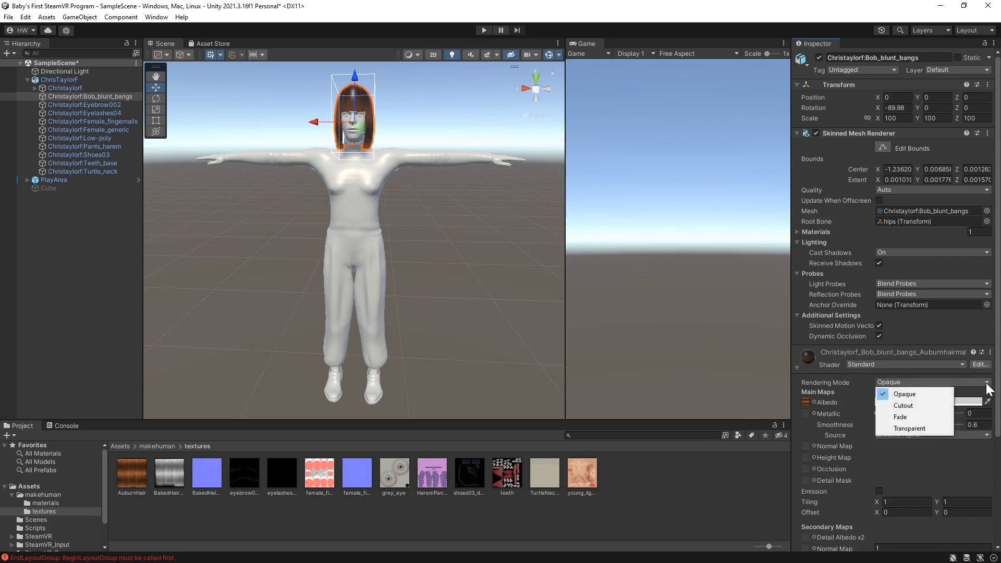
click(899, 419)
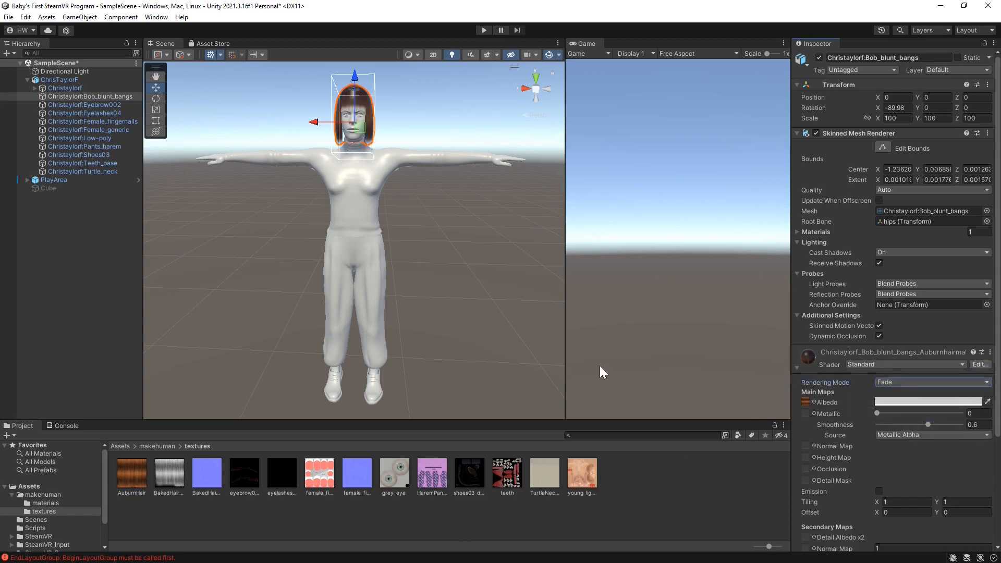
- Add the baked hair normal map to the hair material, fix its texture type, and turn off reflections and specular highlights
drag(700, 555, 805, 382)
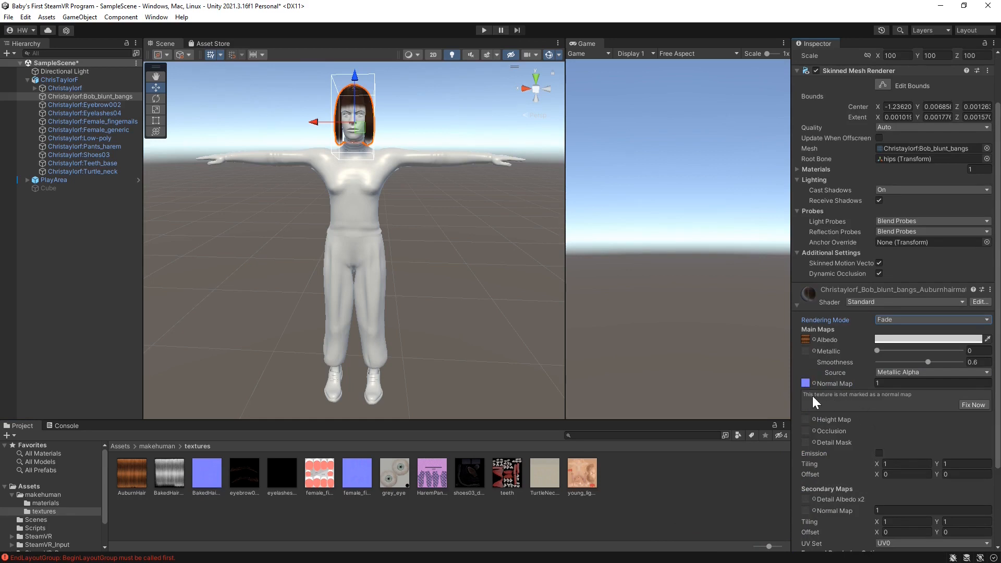
click(971, 405)
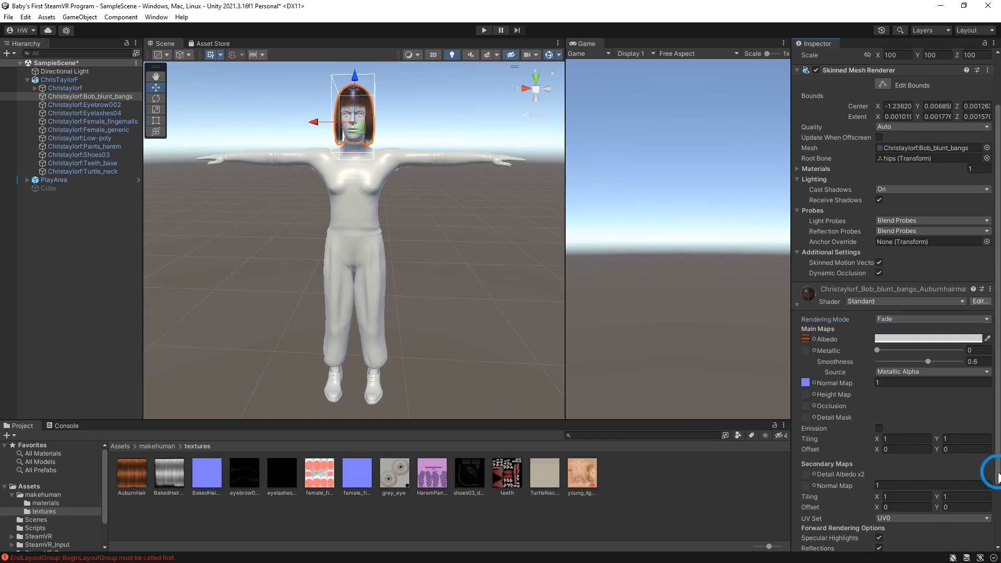
scroll(992, 469, down, 3)
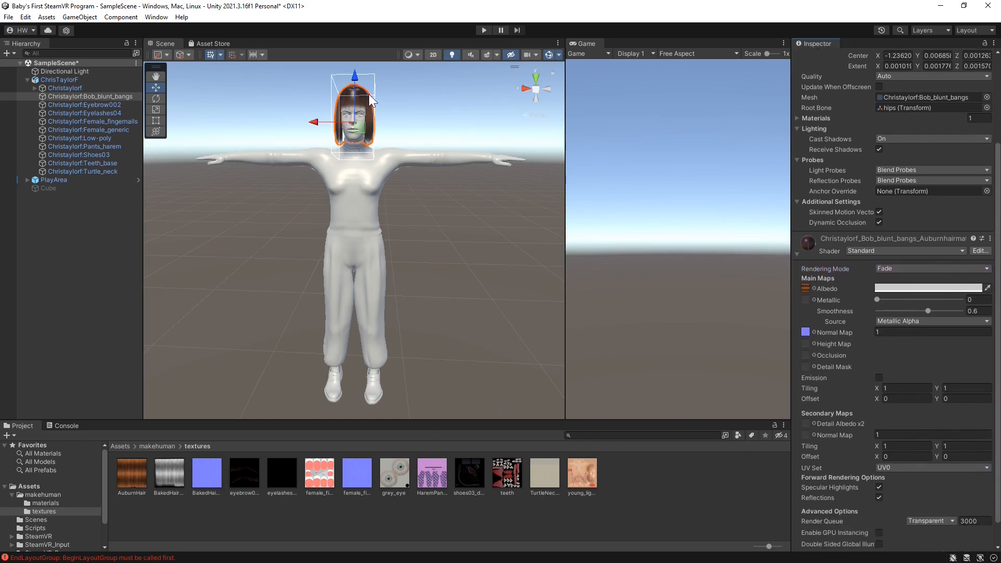
click(879, 498)
click(879, 487)
- Give the Eyebrow002 and Eyelashes04 materials their matching albedo textures and the Fade rendering mode
click(84, 105)
drag(244, 472, 807, 403)
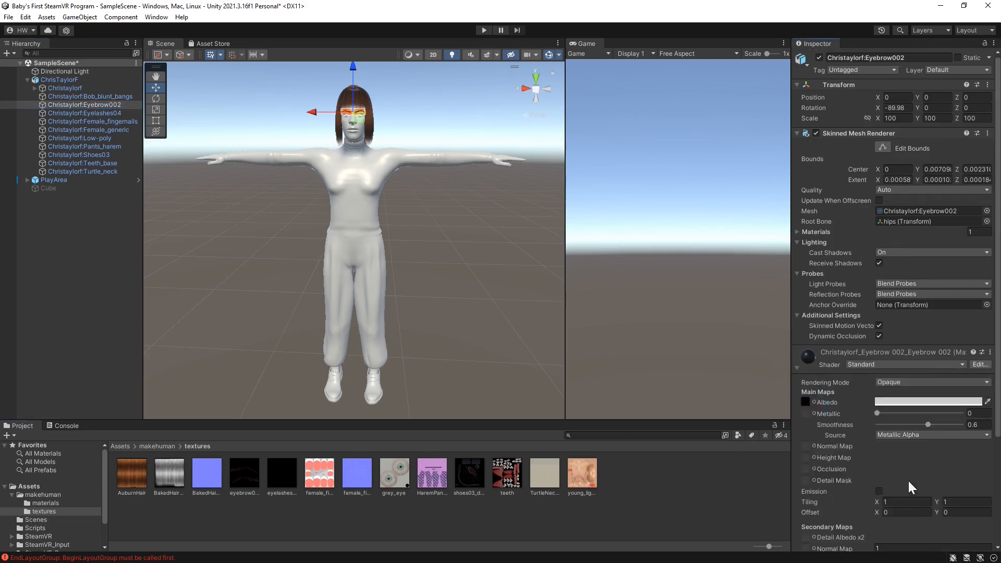
scroll(909, 484, down, 3)
click(905, 297)
click(896, 335)
click(69, 113)
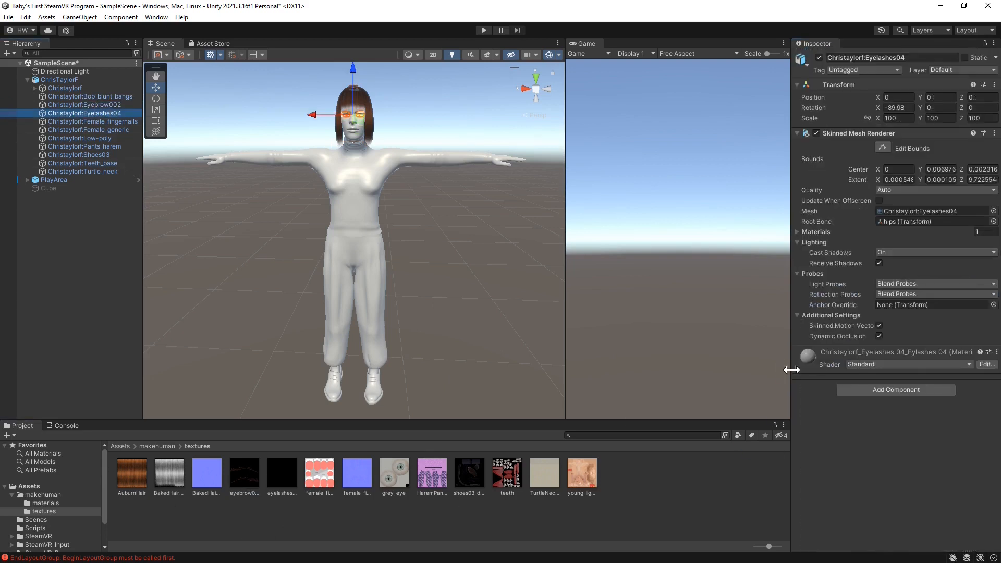
scroll(985, 393, down, 2)
- Assign the female fingernails albedo and normal map textures to the fingernails material, and mark the latter as a normal map
click(111, 122)
click(796, 368)
drag(319, 472, 805, 403)
scroll(806, 404, down, 3)
drag(357, 472, 805, 384)
click(973, 404)
- Assign the young light skin texture to the Female_generic body's albedo and the grey_eye texture to the Low-poly eyes' albedo
click(86, 130)
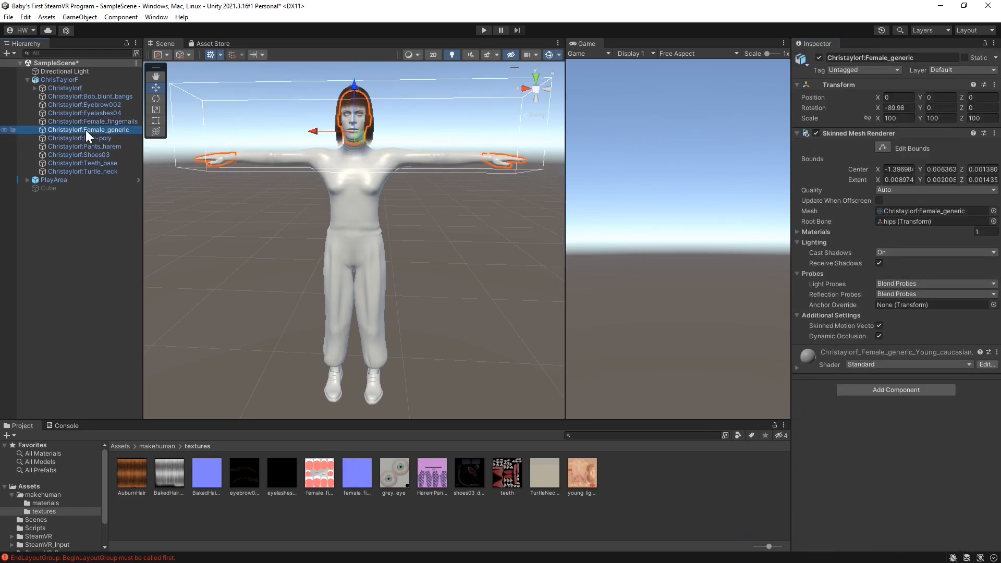
click(796, 368)
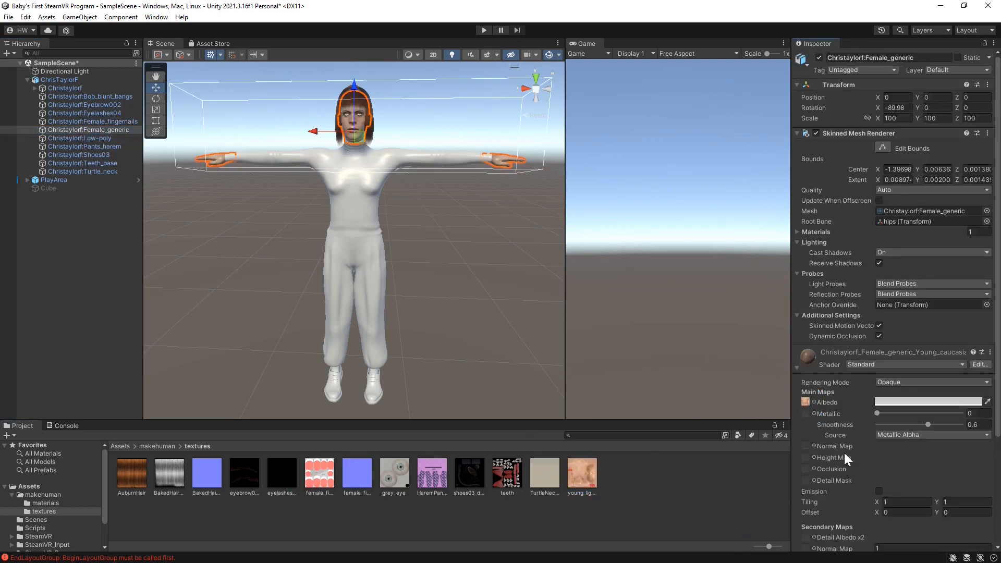
scroll(848, 459, down, 5)
click(79, 139)
click(796, 368)
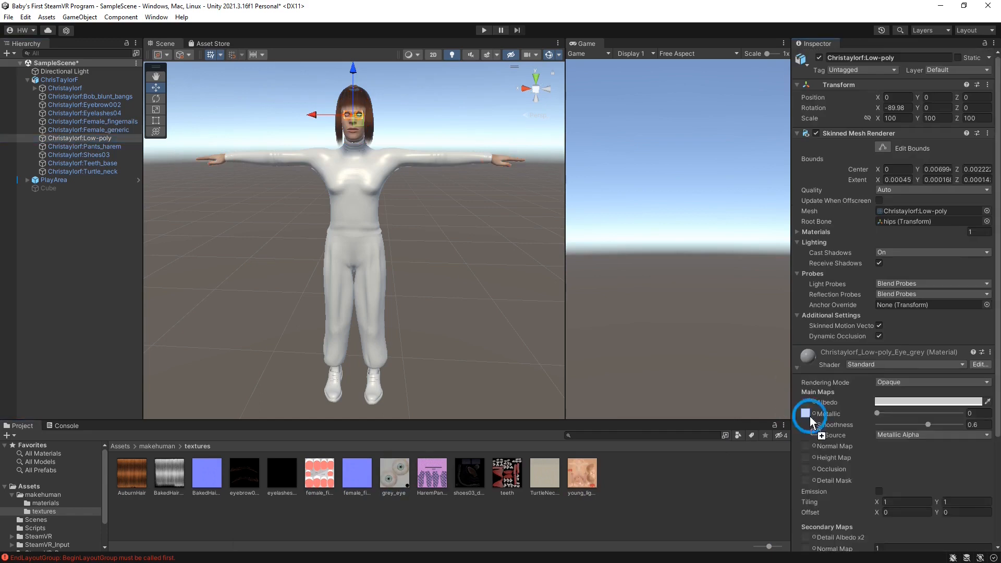
- Assign the harem pants albedo texture to Pants_harem and turn off its specular highlights and reflections
click(120, 146)
drag(420, 492, 806, 403)
scroll(877, 453, down, 3)
click(878, 516)
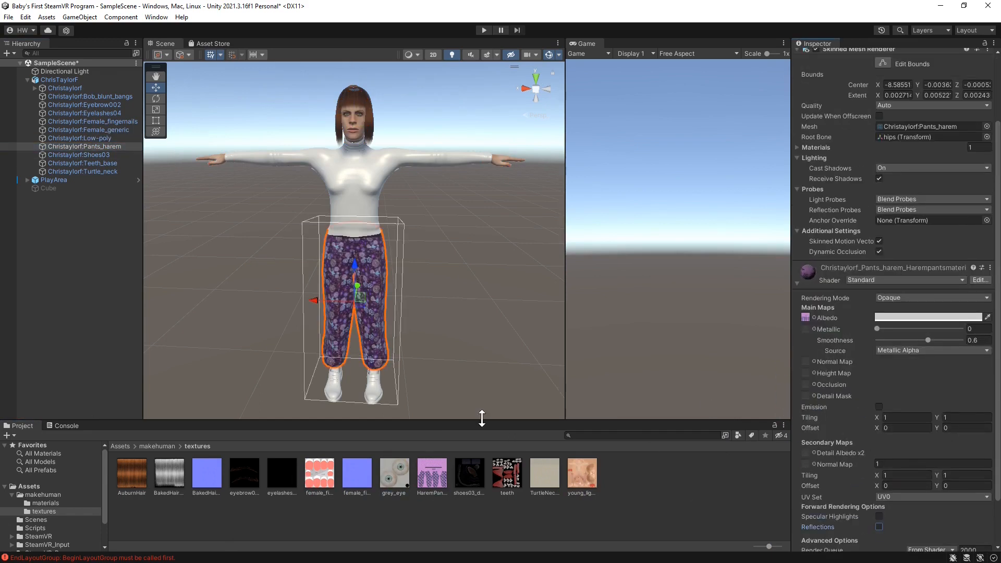
- Assign the shoes03 texture to the Shoes03 albedo and the teeth texture to the Teeth_base albedo
click(90, 154)
click(796, 369)
drag(469, 476, 806, 402)
click(88, 163)
click(796, 368)
drag(507, 474, 805, 403)
- Assign the turtleneck albedo texture to the Turtle_neck material and turn off its specular highlights
click(88, 171)
click(796, 368)
drag(544, 475, 804, 402)
scroll(879, 473, down, 3)
click(879, 472)
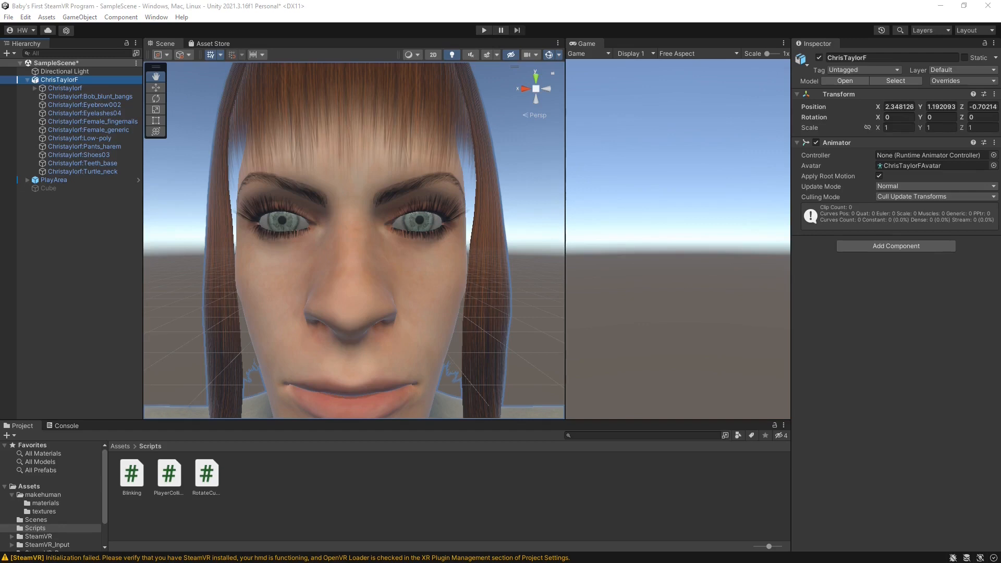
- Expand the character's skeleton down to the head and examine the rotations of the lolid.L and uplid.L eyelid bones
click(35, 88)
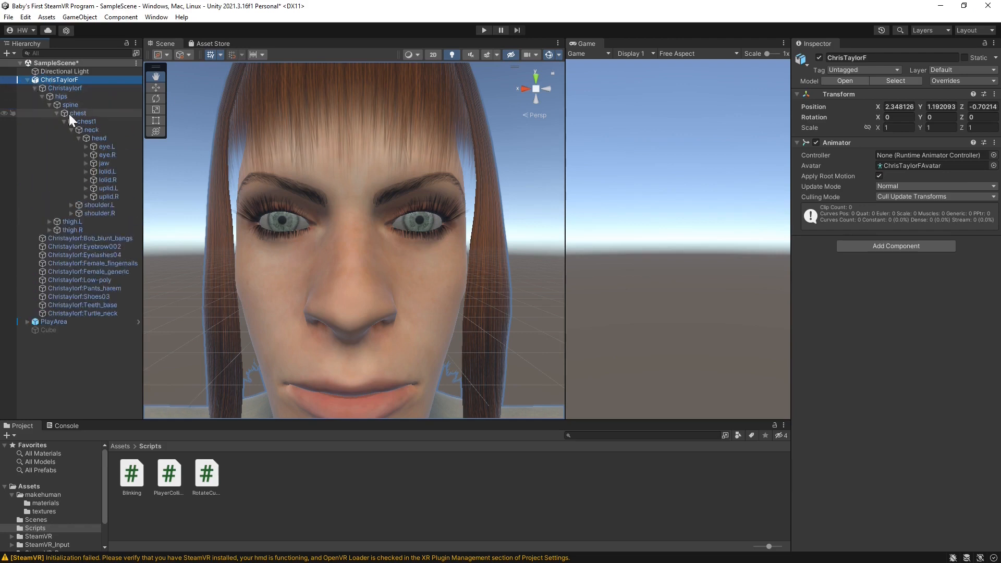
click(108, 138)
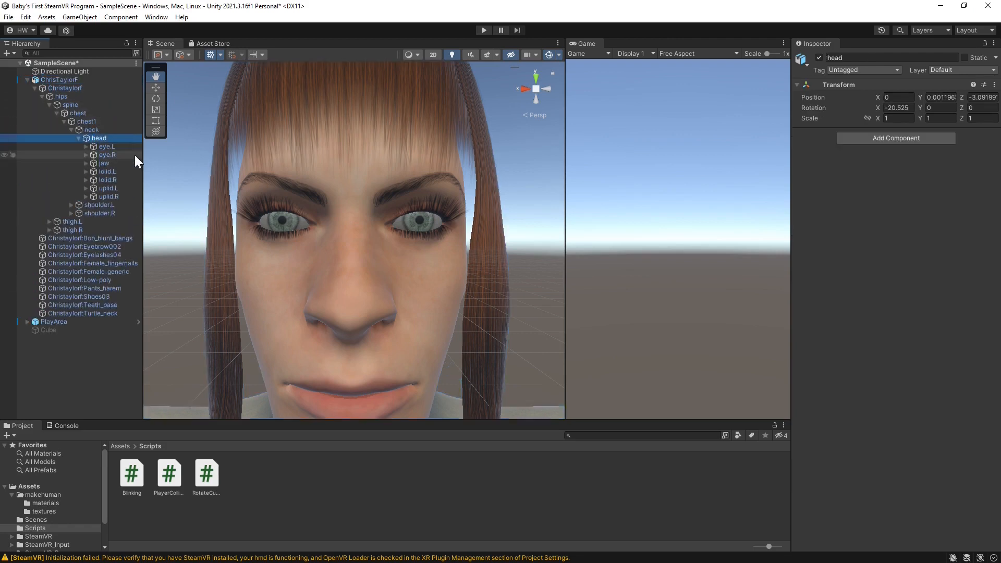
click(106, 171)
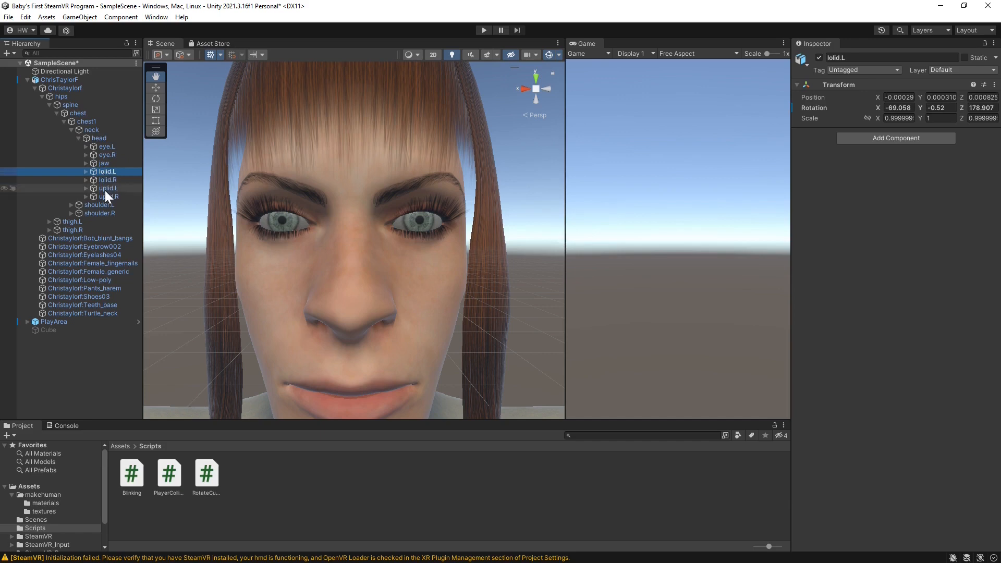
click(105, 189)
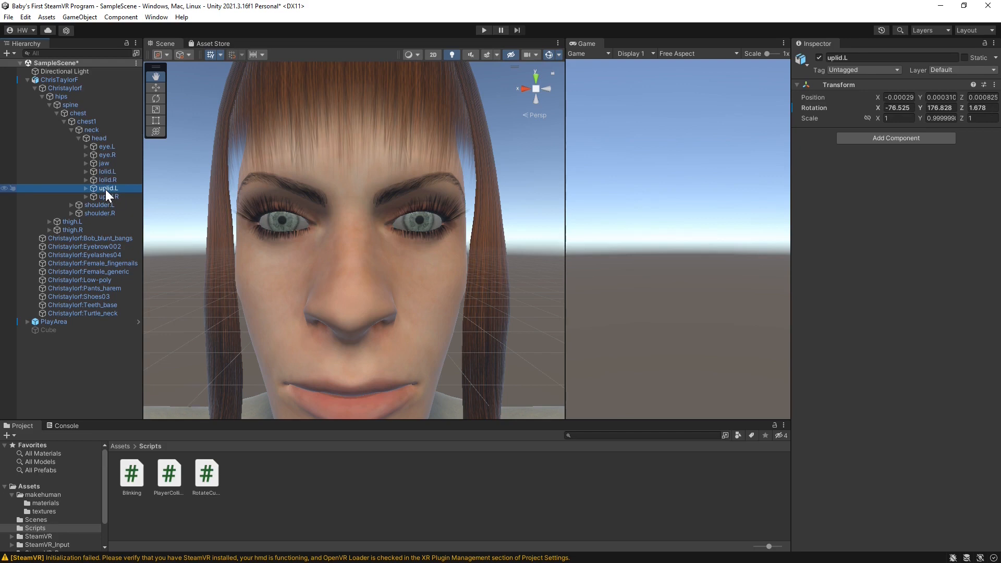
- Set the X rotation of the lolid.L bone to 291 and of uplid.L to 283.5, and recheck lolid.L
click(108, 173)
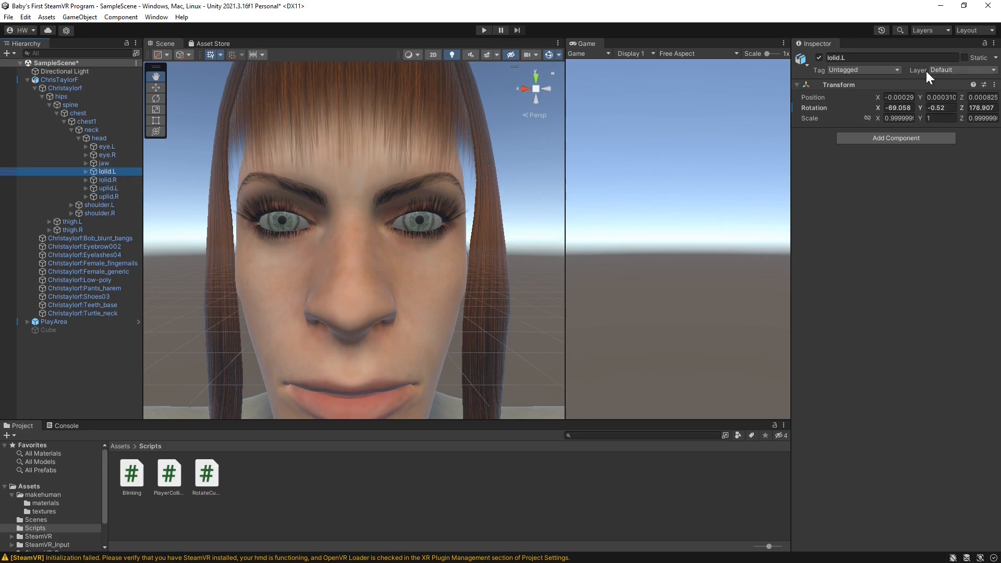
click(898, 108)
text(291)
click(108, 189)
click(898, 108)
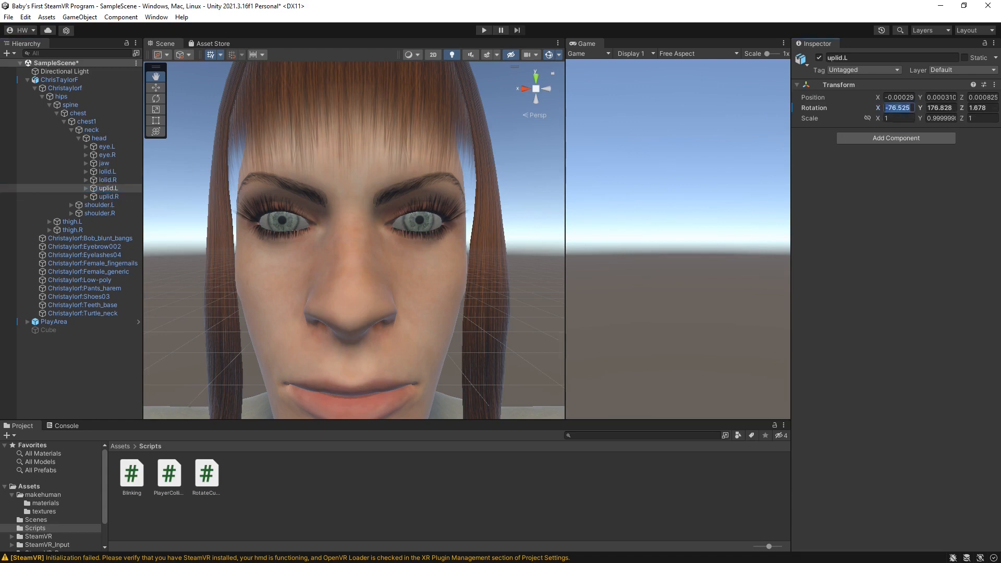
text(283.5)
key(alt+Tab)
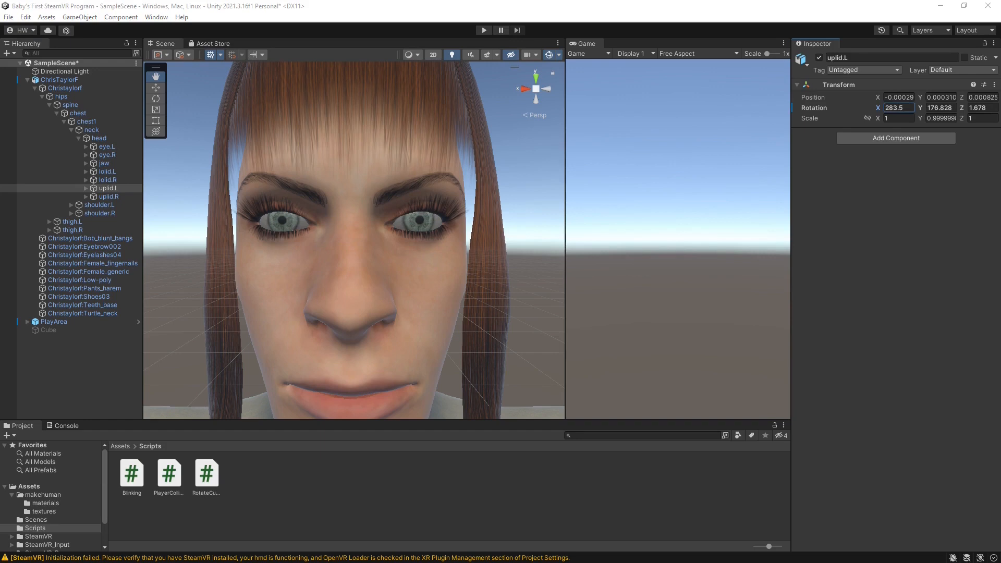
click(109, 171)
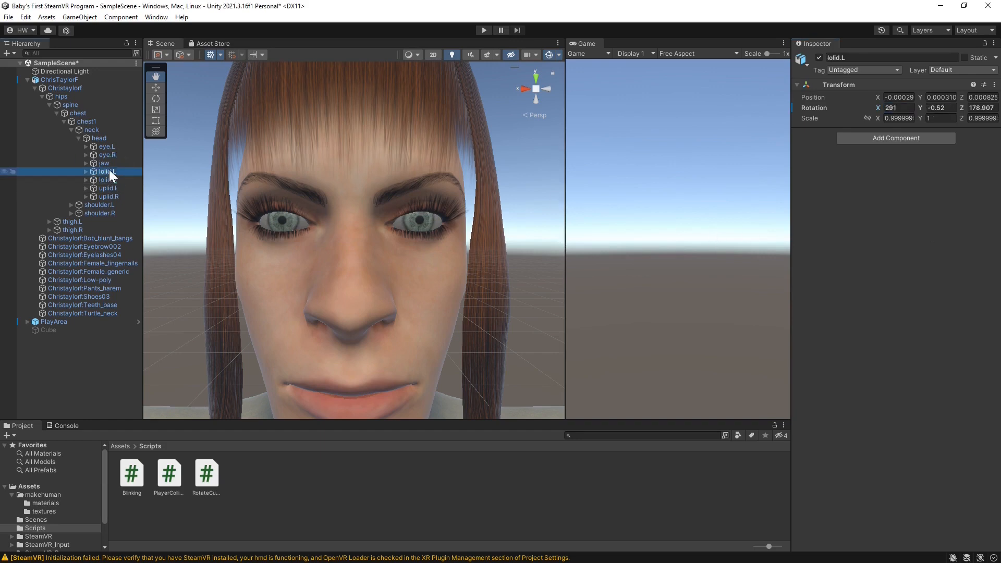
- Try the closed-eye pose by setting the X rotation of lolid.L to 280 and of uplid.L to 263
click(897, 108)
text(280)
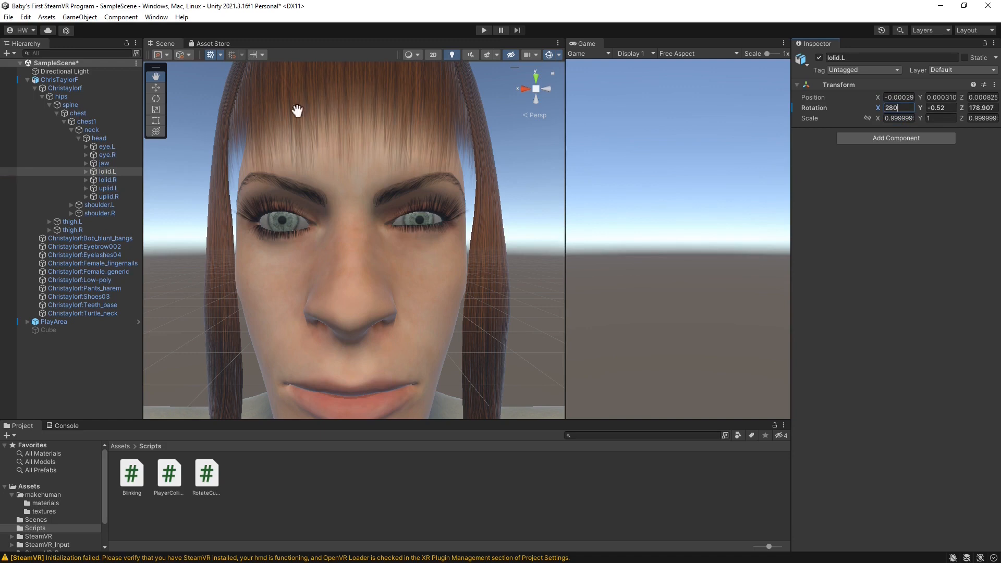
click(99, 187)
click(894, 107)
text(263)
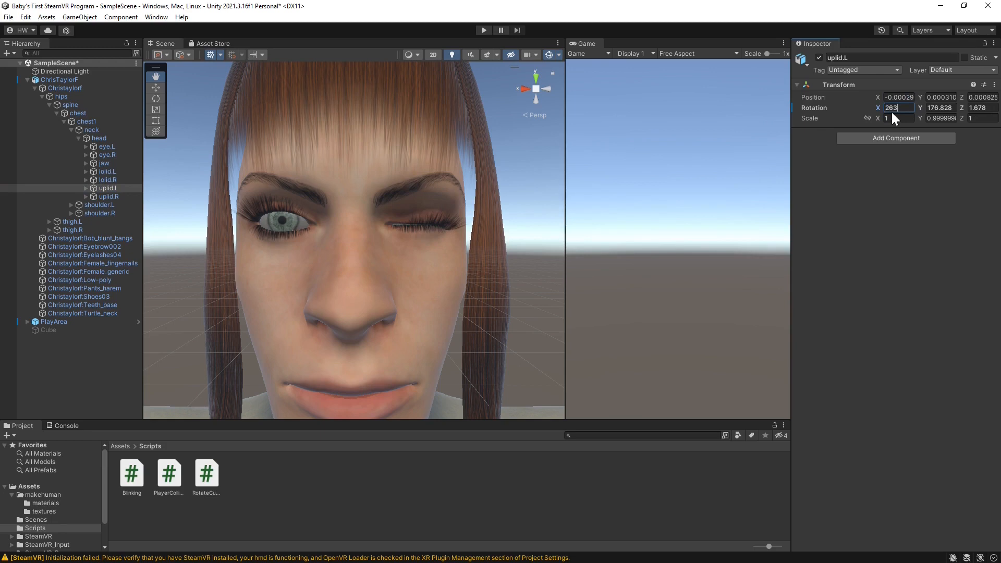
- Restore the open-eye X rotation of the uplid.L bone and set that of lolid.L back to 291
text(-83)
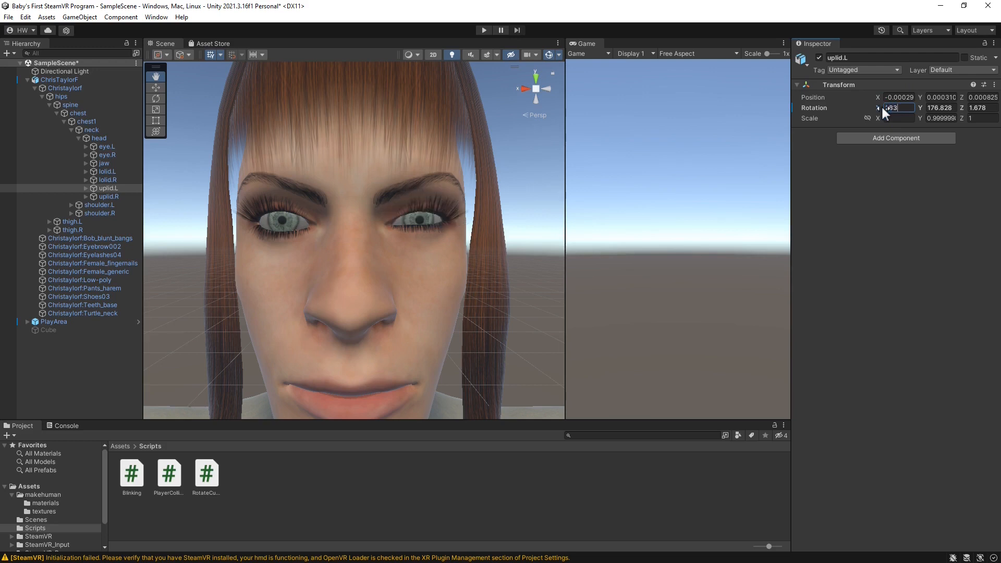
click(107, 171)
click(892, 108)
text(291)
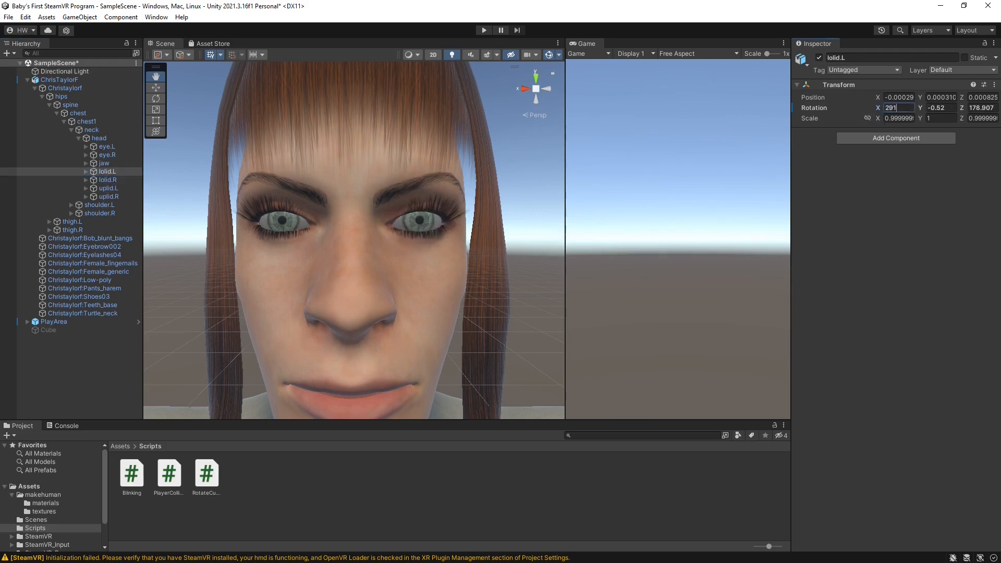
- Attach the Blinking script to the head bone with Lo Open 291, Lo Closed 280, Up Open 283.5 and Up Closed 263
click(99, 138)
drag(131, 473, 833, 346)
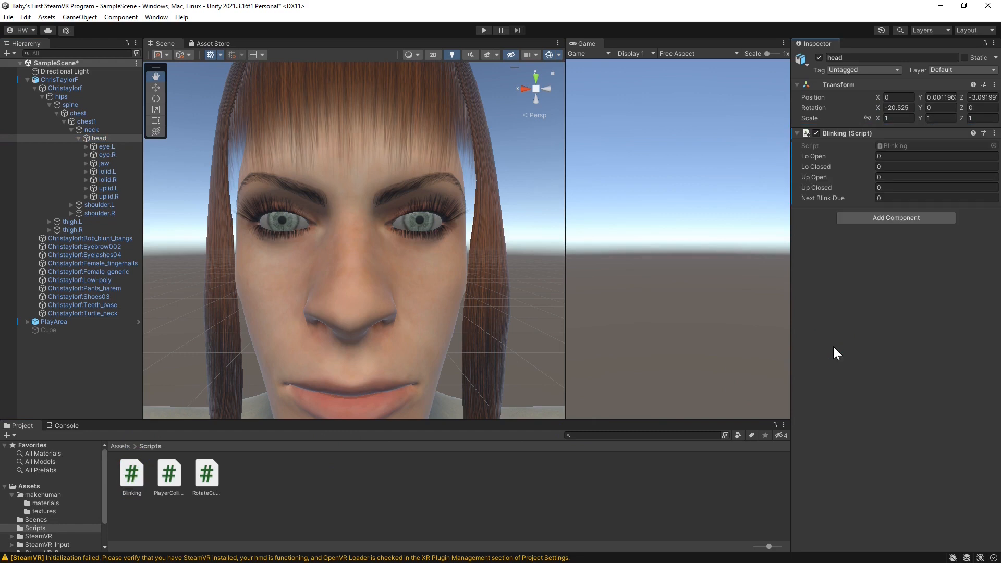
click(907, 156)
text(291)
key(Tab)
text(280)
key(Tab)
text(283.5)
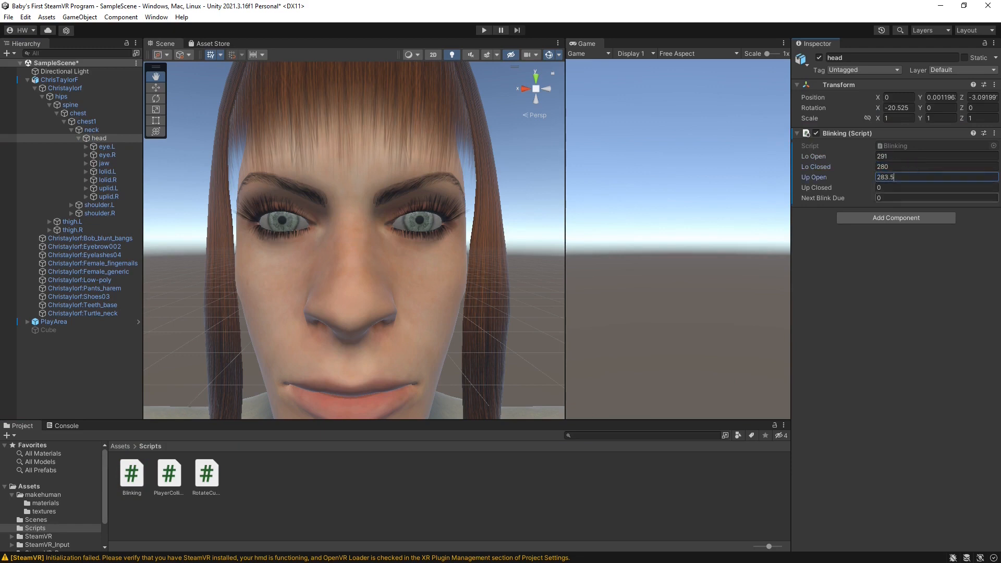
click(880, 186)
text(30)
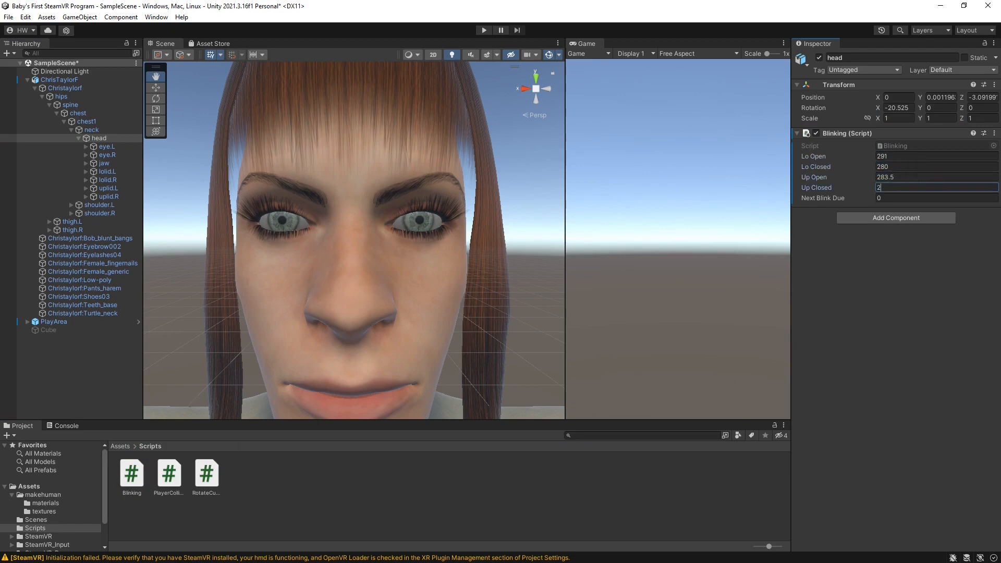
- Switch to Visual Studio and examine the eyelid and timing fields and the Start() method in Blinking.cs
click(508, 210)
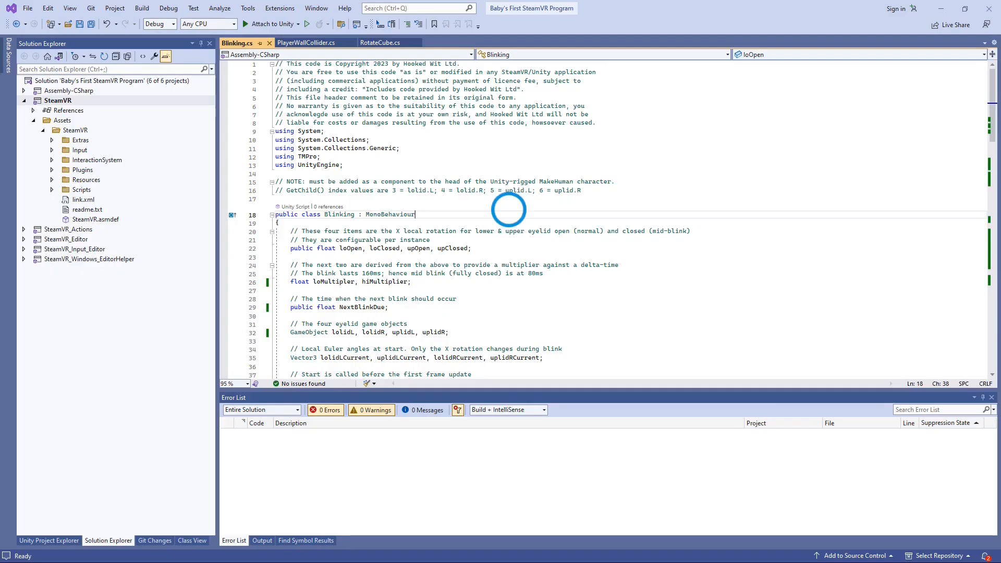
shift+click(503, 245)
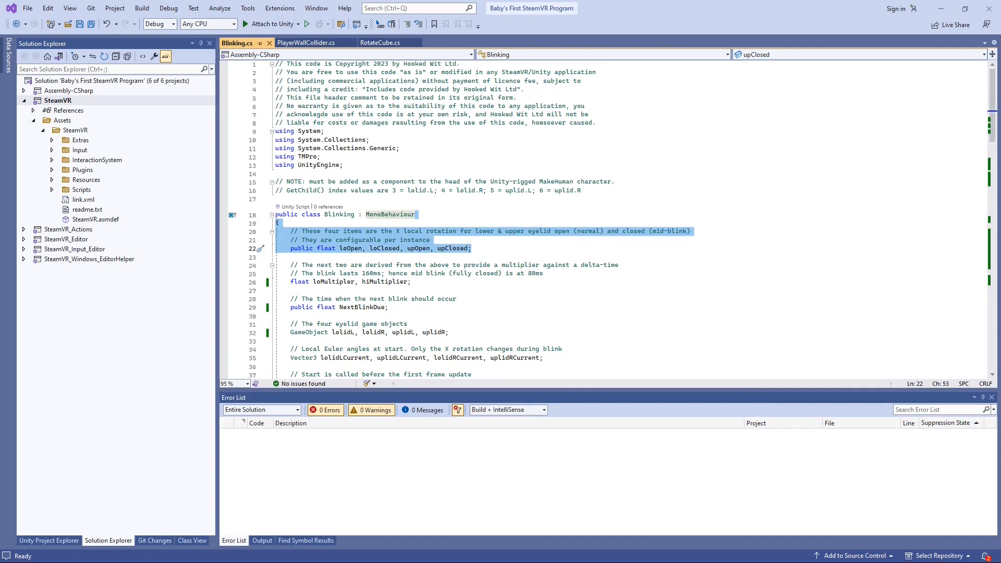
drag(477, 258, 495, 282)
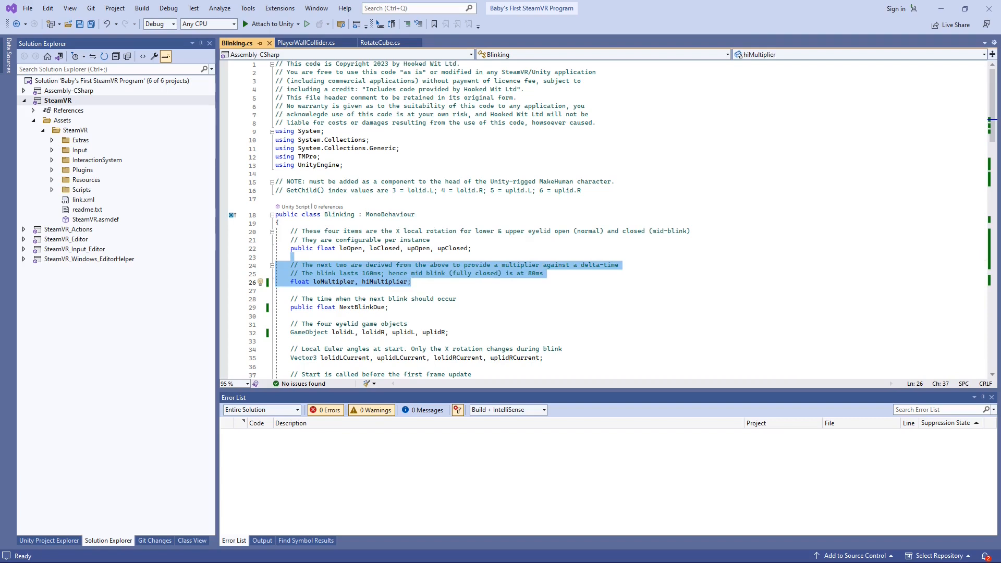
drag(384, 290, 448, 304)
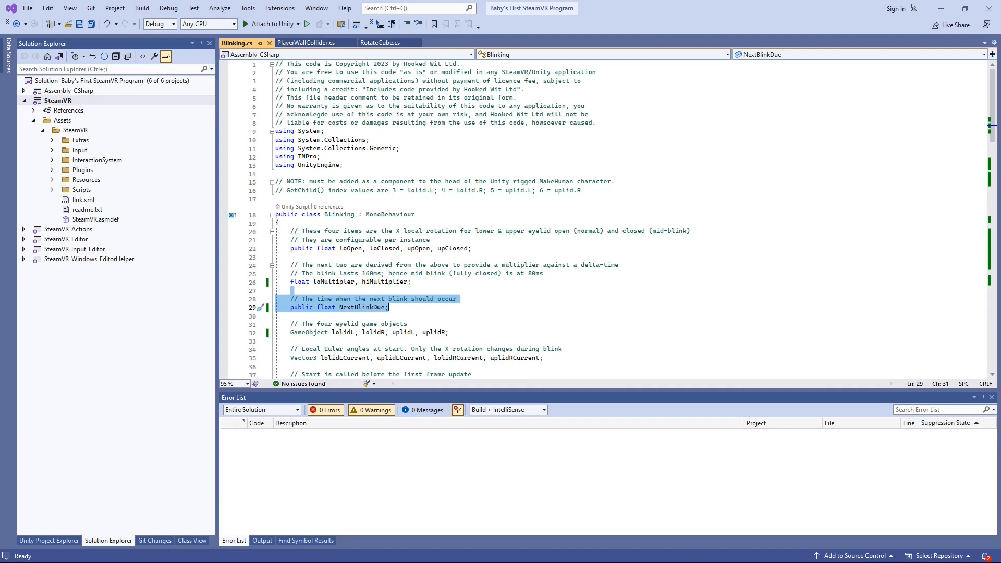
scroll(604, 219, down, 9)
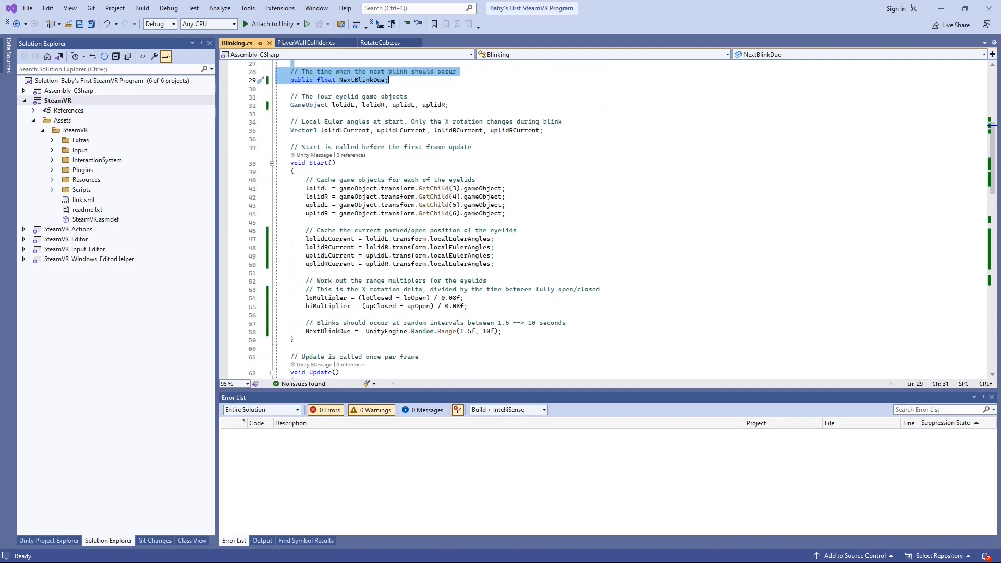
drag(305, 171, 515, 262)
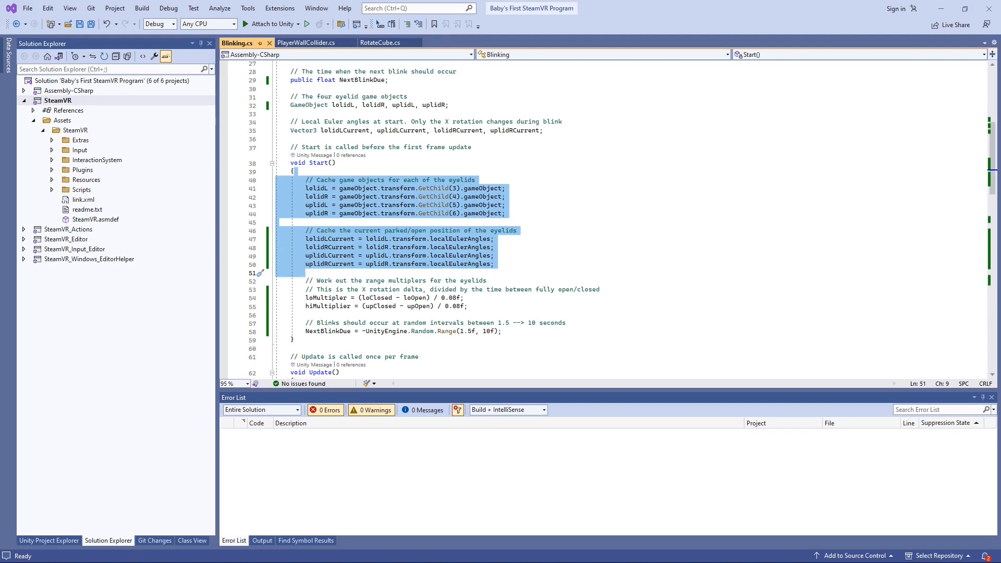
drag(491, 274, 468, 306)
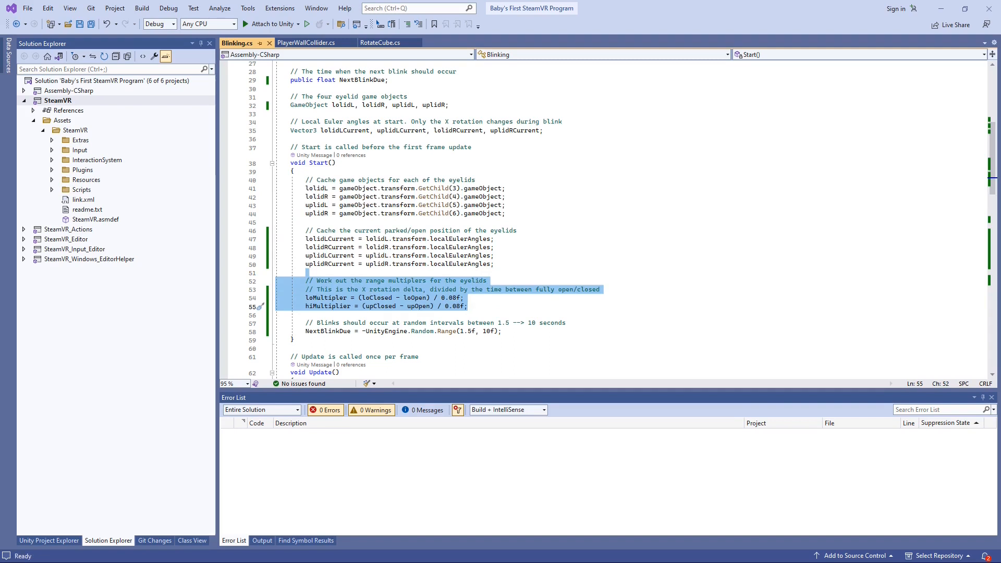
drag(500, 306, 501, 340)
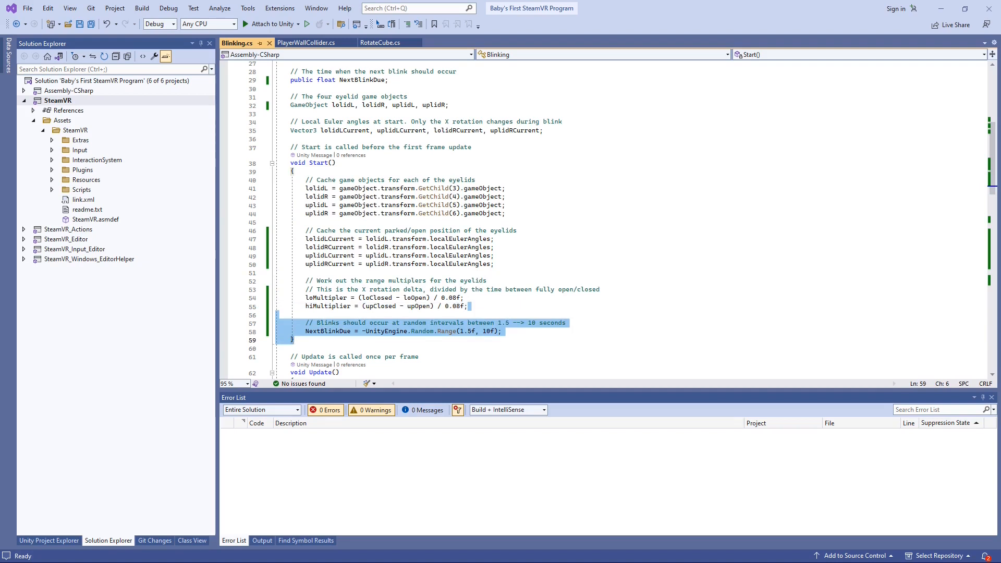
- Examine the Update() method of Blinking.cs, from the blink timer through the lid target calculations to the eyelid rotation assignments
scroll(605, 219, down, 8)
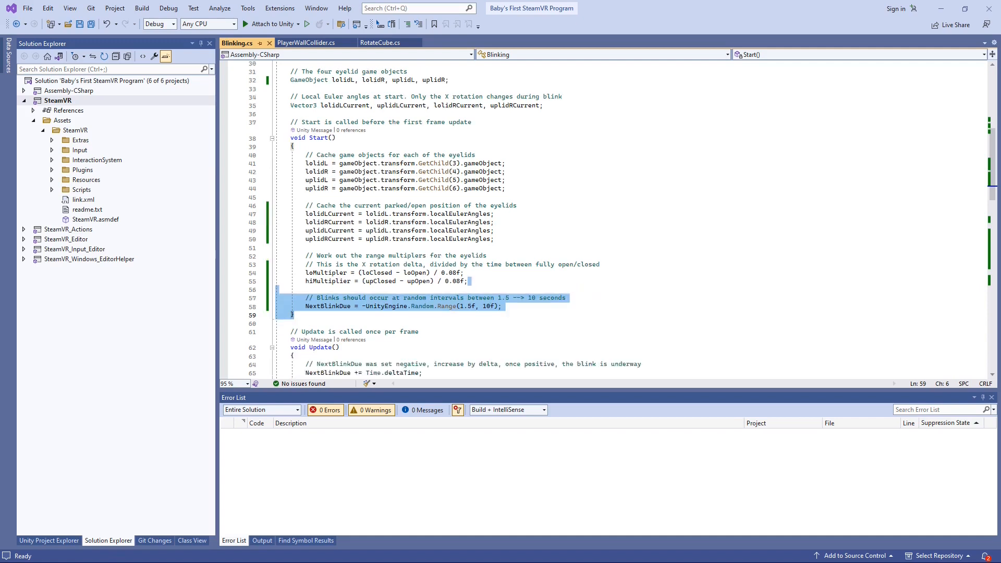
scroll(414, 119, down, 2)
drag(413, 118, 423, 145)
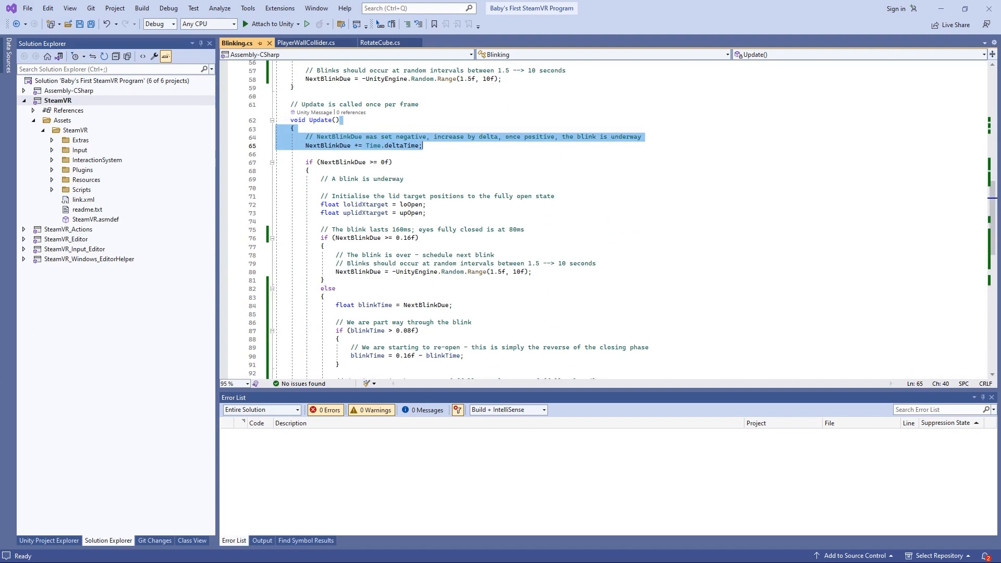
drag(416, 188, 417, 221)
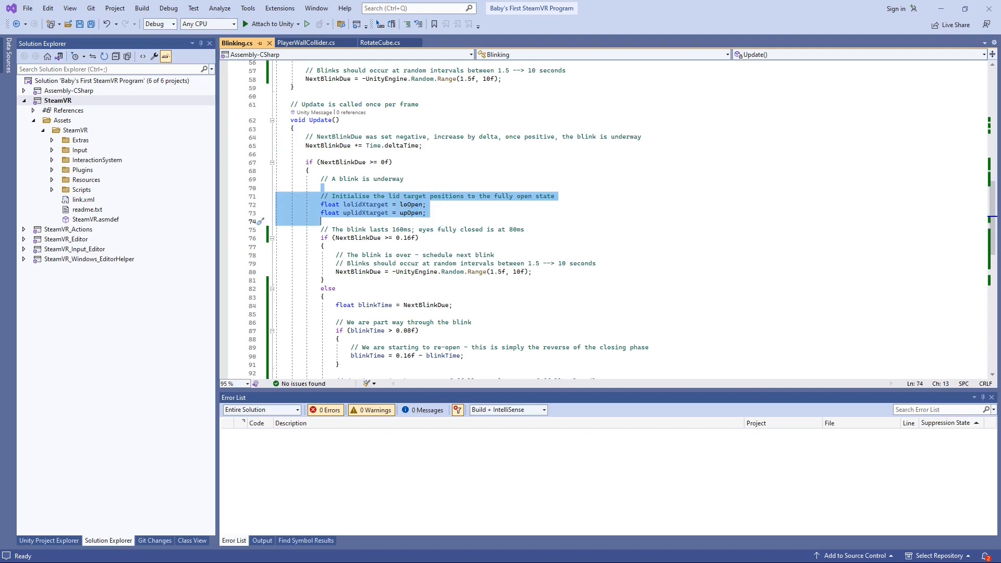
drag(440, 221, 451, 268)
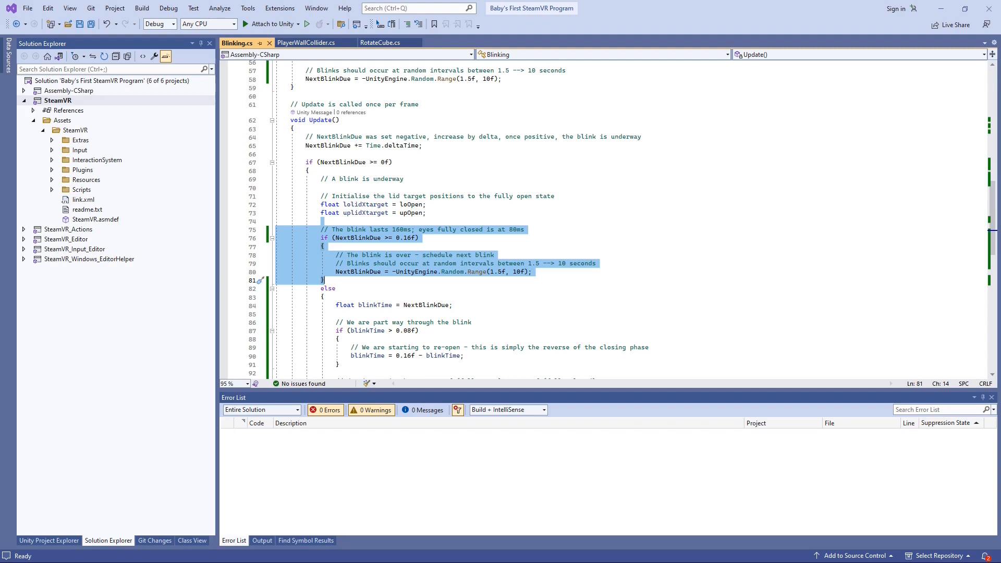
drag(438, 288, 453, 307)
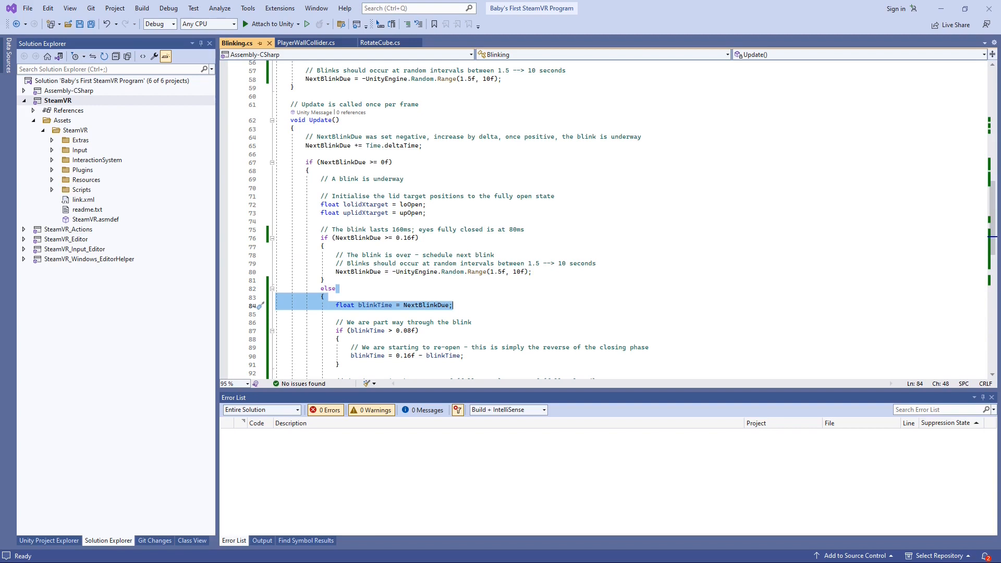
drag(480, 313, 471, 364)
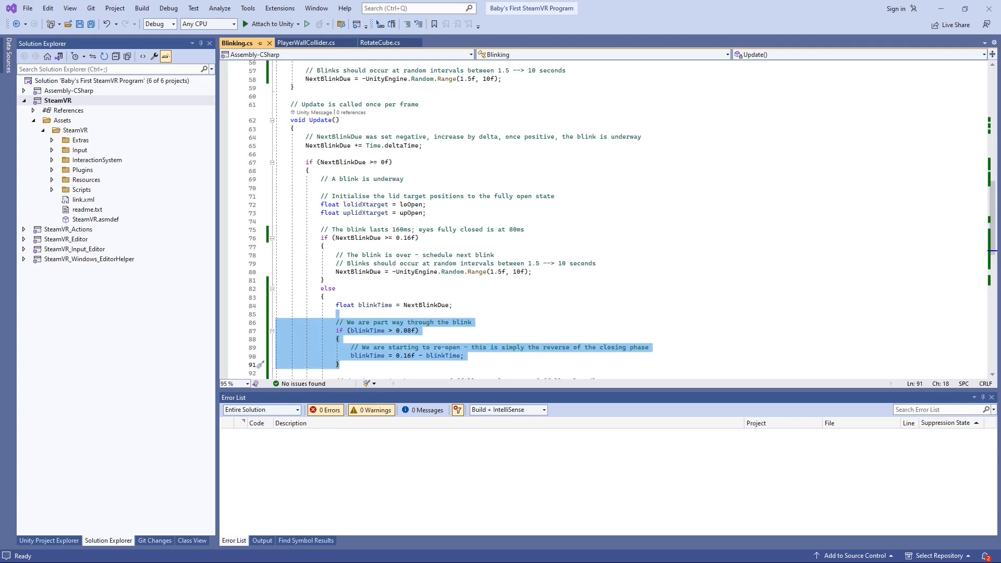
scroll(320, 268, down, 7)
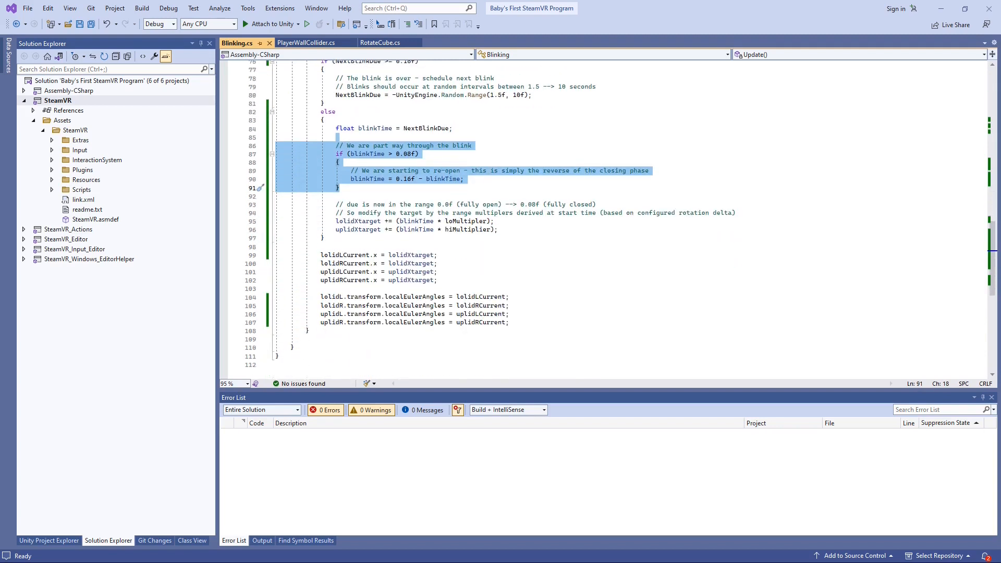
drag(529, 186, 519, 229)
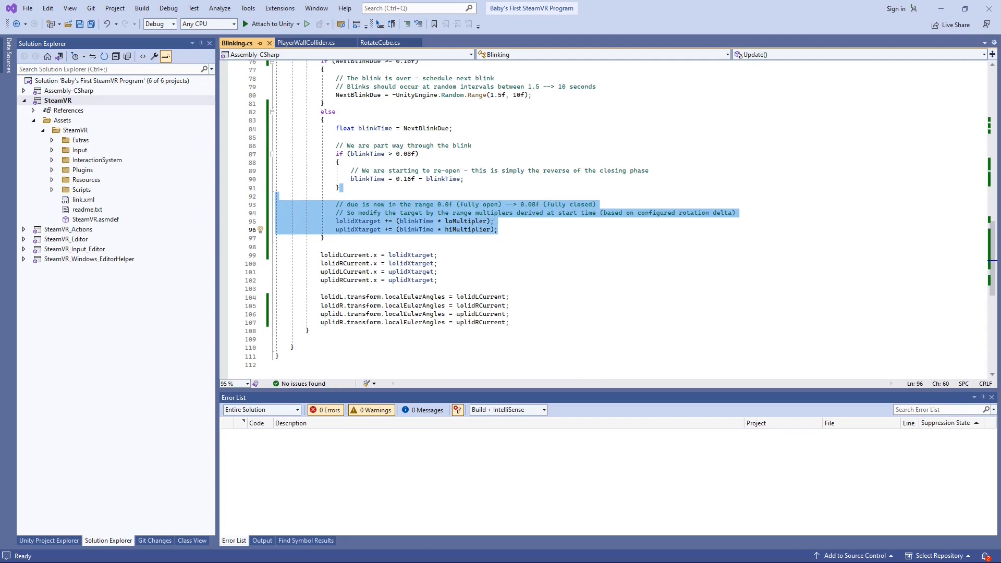
drag(323, 237, 509, 322)
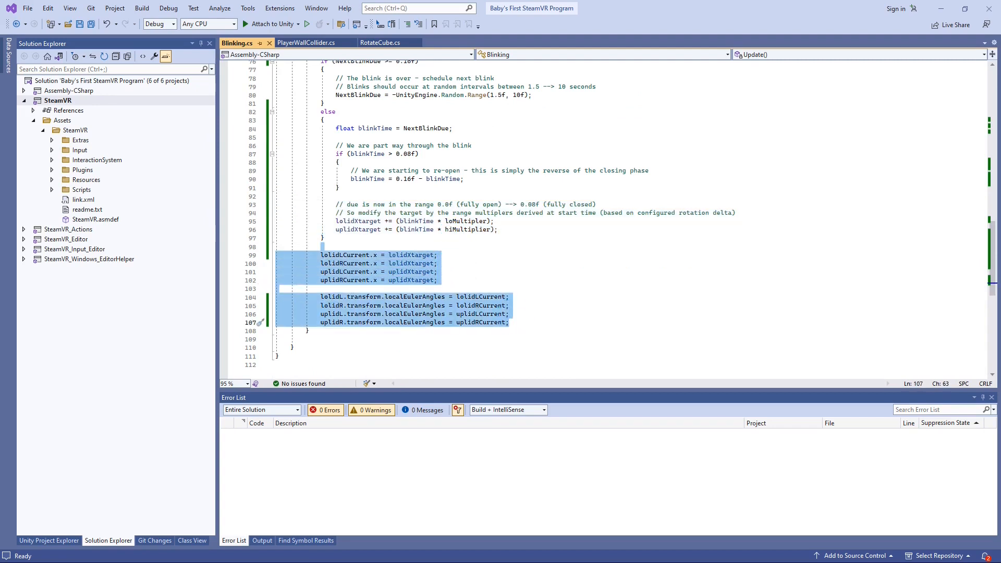
- Switch back to Unity and run the scene in Play mode to test the character's blinking
key(alt+Tab)
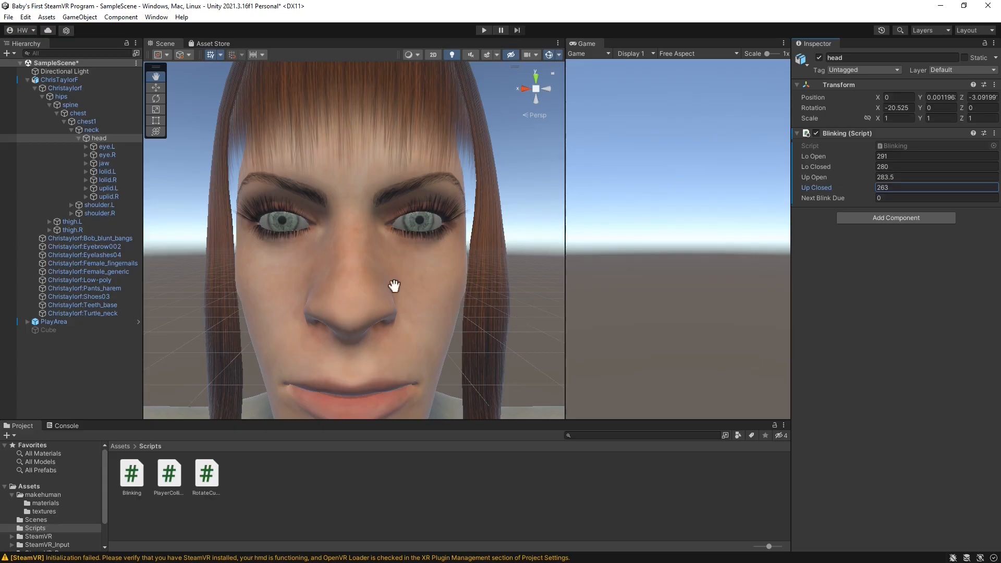
click(485, 31)
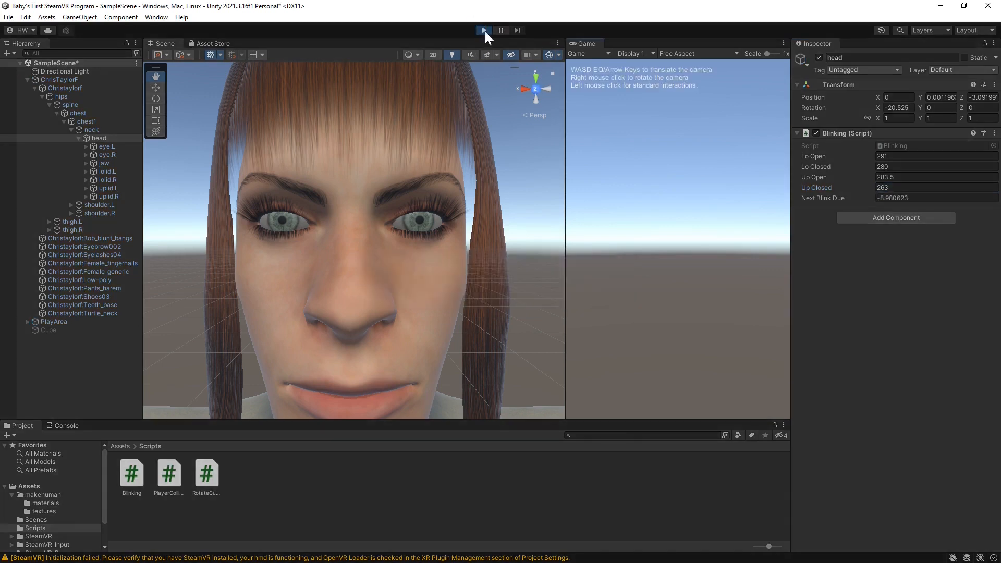